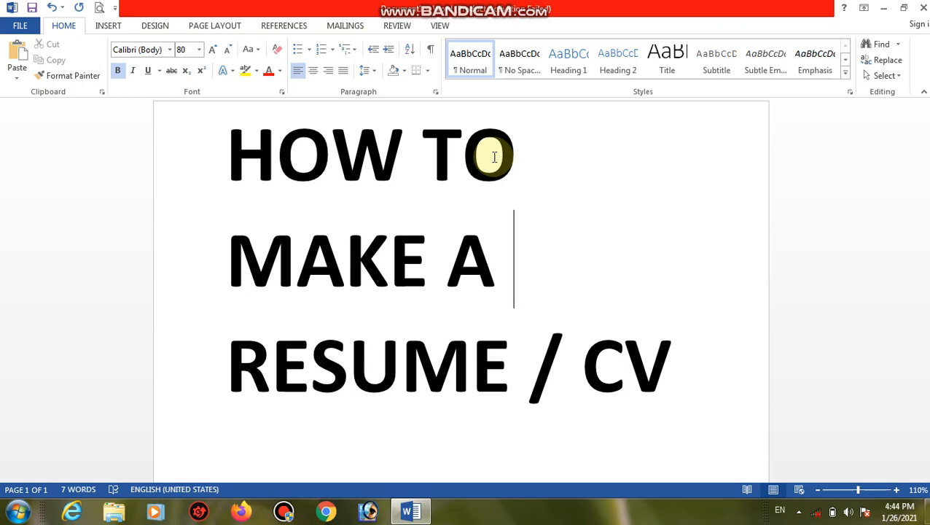
Start a new blank document with Ctrl+N.
{"action": "key", "text": "ctrl+n"}
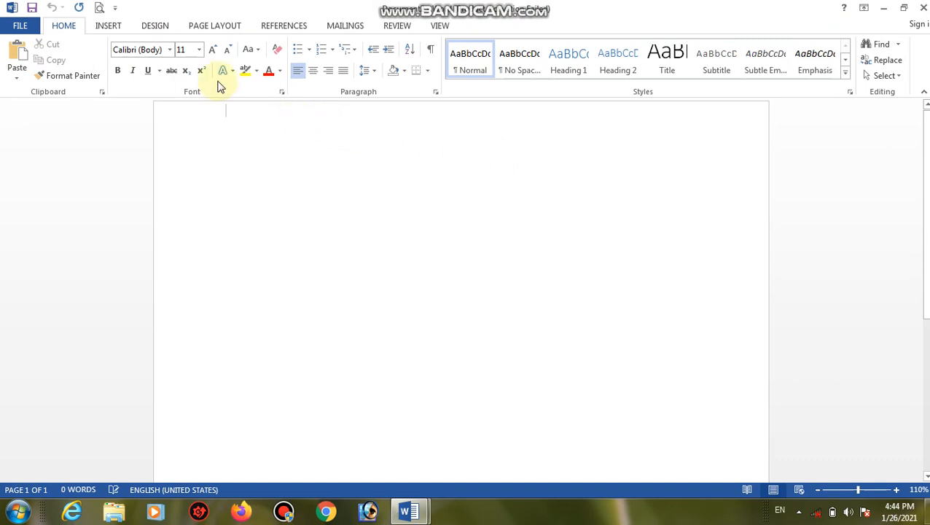
Set the page size to A4 (8.27" x 11.69") on the Page Layout tab.
{"action": "left_click", "coordinate": [236, 33]}
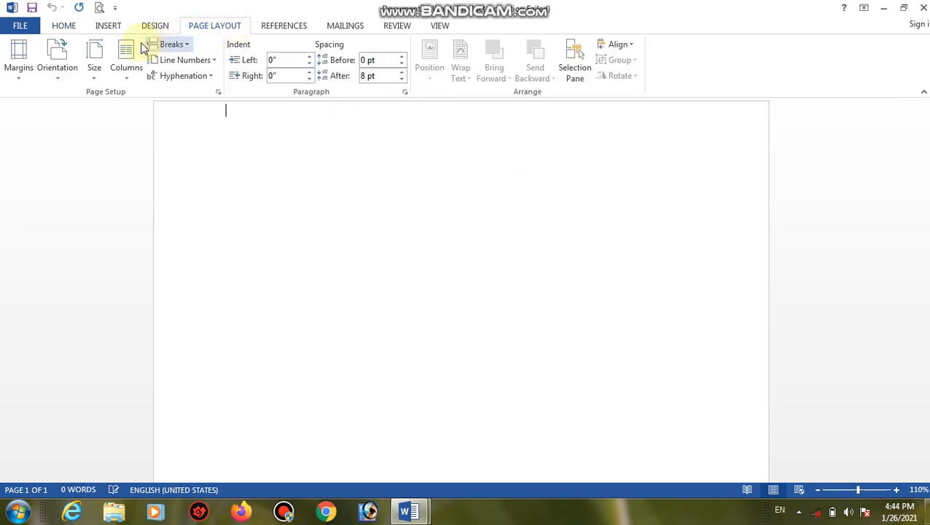
{"action": "left_click", "coordinate": [95, 75]}
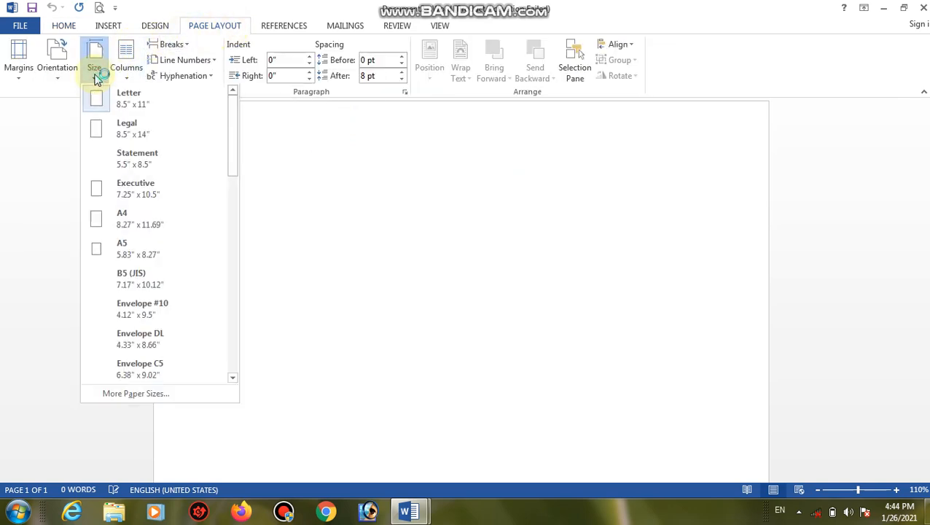
{"action": "left_click", "coordinate": [101, 217]}
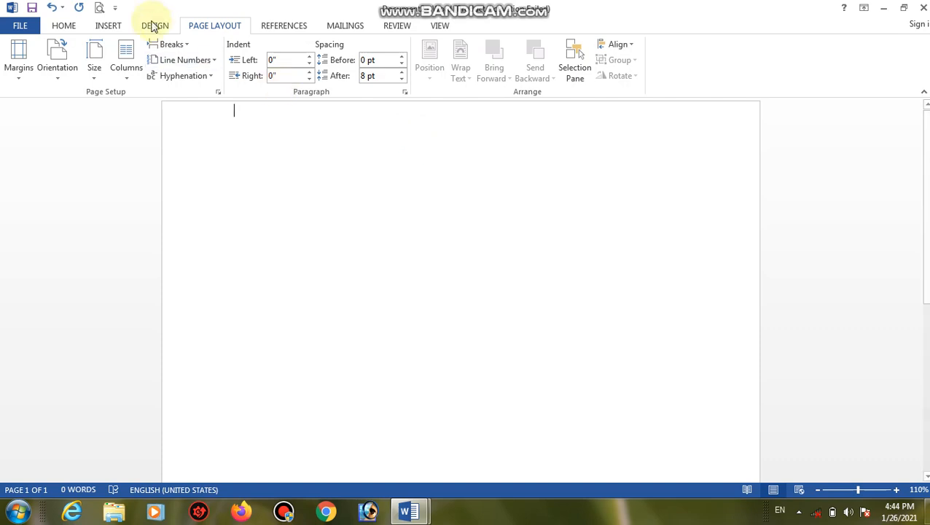
{"action": "left_click", "coordinate": [62, 27]}
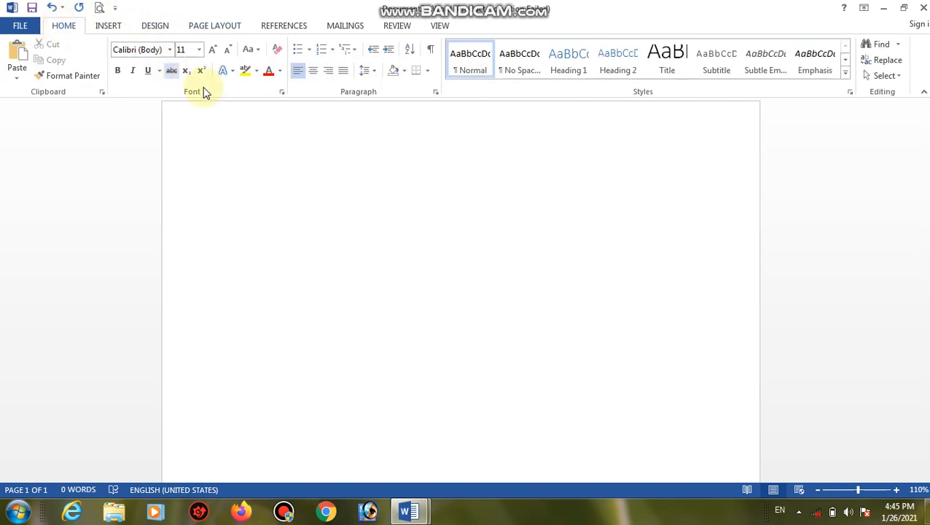
Type the word RESUME at the top of the page and centre it.
{"action": "left_click", "coordinate": [241, 112]}
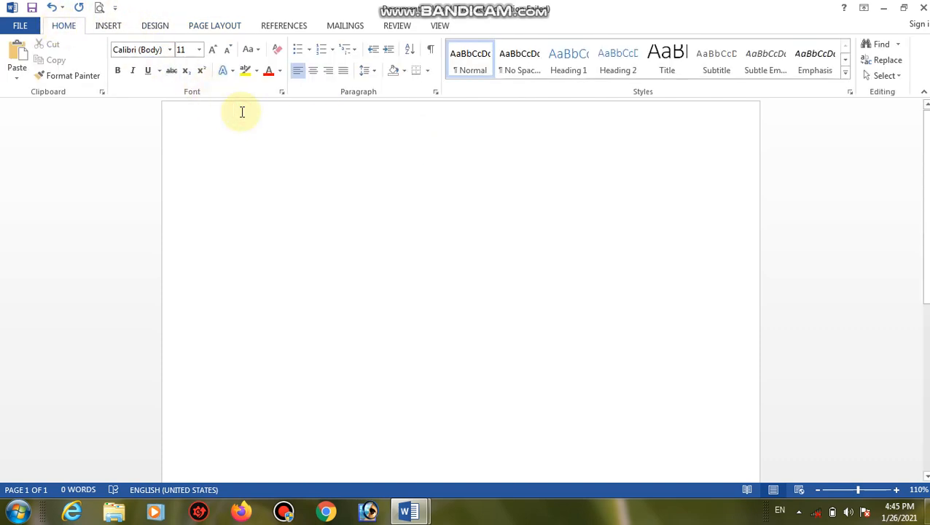
{"action": "type", "text": "R"}
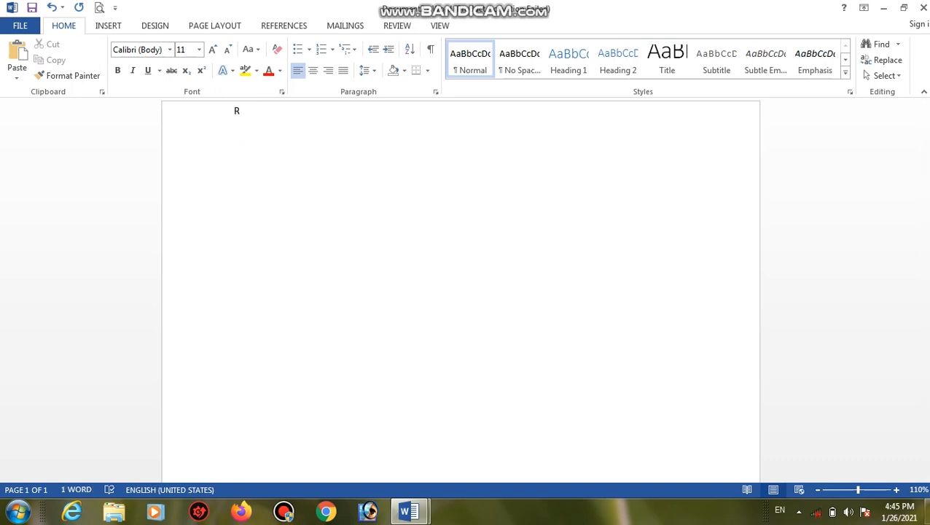
{"action": "type", "text": "ESUME"}
{"action": "double_click", "coordinate": [242, 115]}
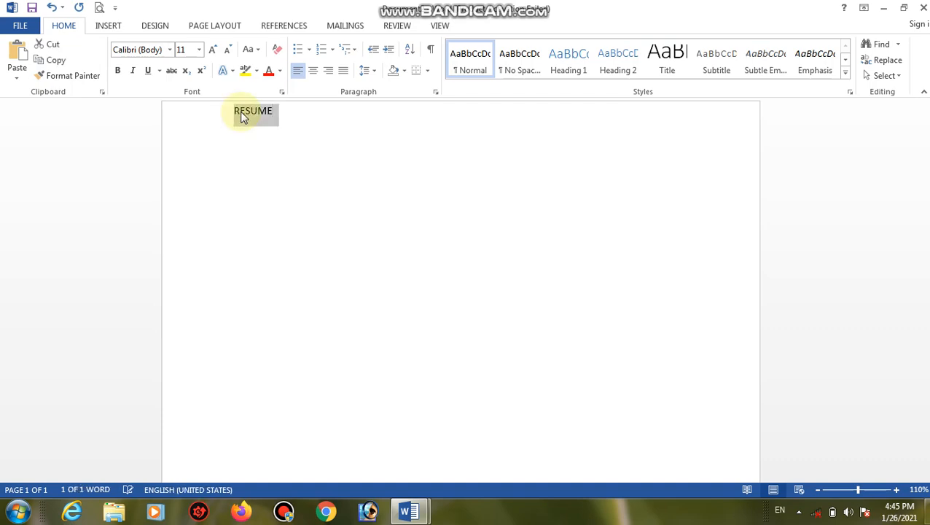
{"action": "left_click", "coordinate": [315, 73]}
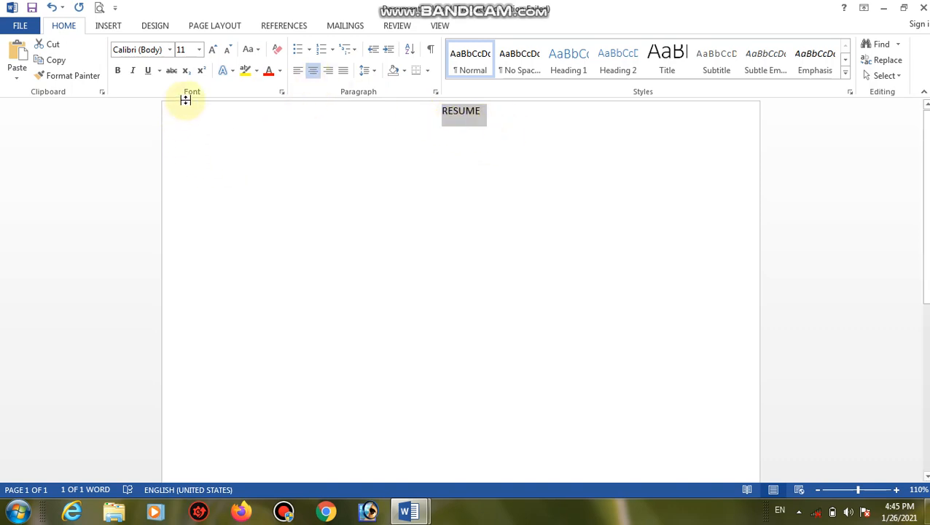
Enlarge RESUME to 48 pt and make it bold and underlined.
{"action": "left_click", "coordinate": [214, 50]}
{"action": "left_click", "coordinate": [213, 50]}
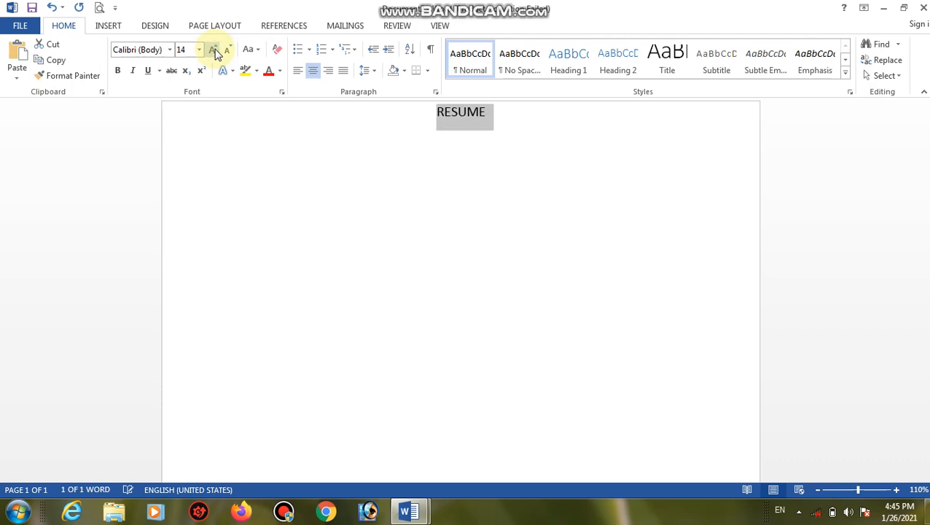
{"action": "left_click", "coordinate": [214, 50]}
{"action": "left_click", "coordinate": [214, 49]}
{"action": "left_click", "coordinate": [213, 50]}
{"action": "left_click", "coordinate": [214, 49]}
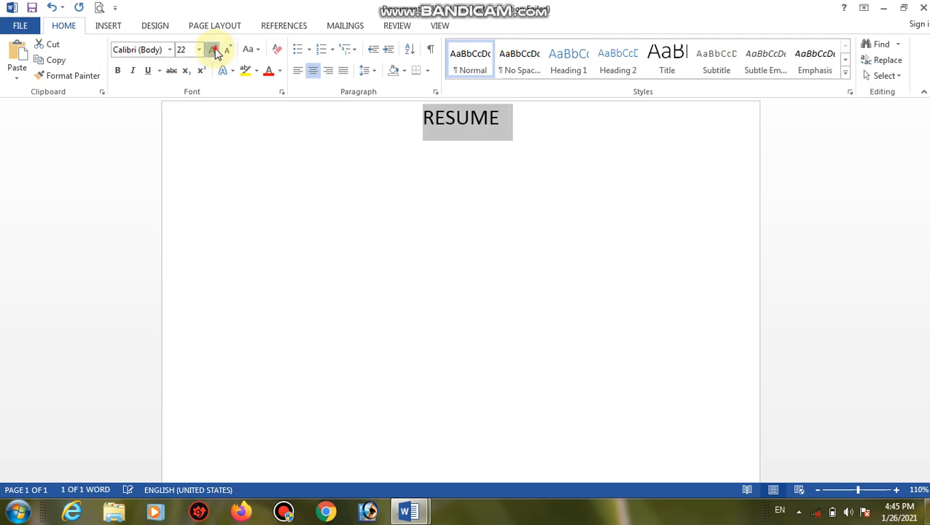
{"action": "left_click", "coordinate": [213, 50]}
{"action": "left_click", "coordinate": [214, 49]}
{"action": "left_click", "coordinate": [214, 50]}
{"action": "left_click", "coordinate": [214, 50]}
{"action": "left_click", "coordinate": [214, 50]}
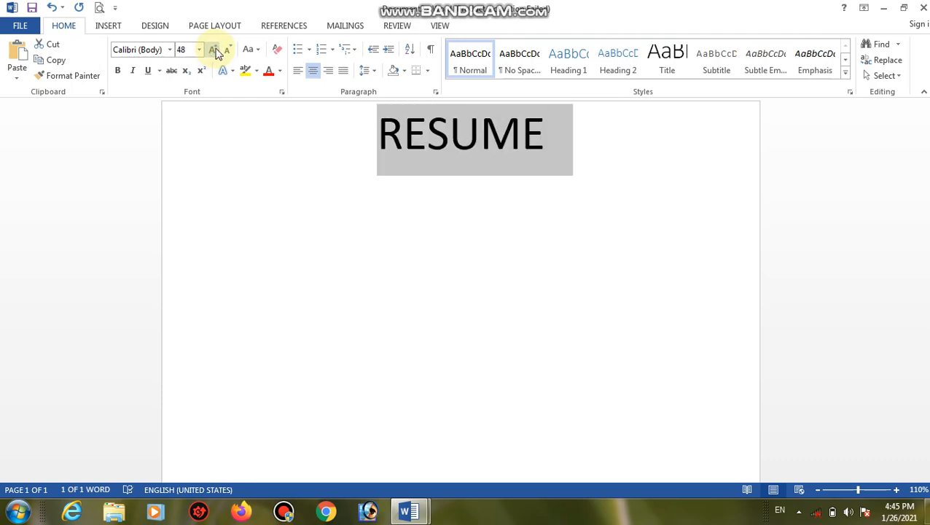
{"action": "left_click", "coordinate": [118, 73]}
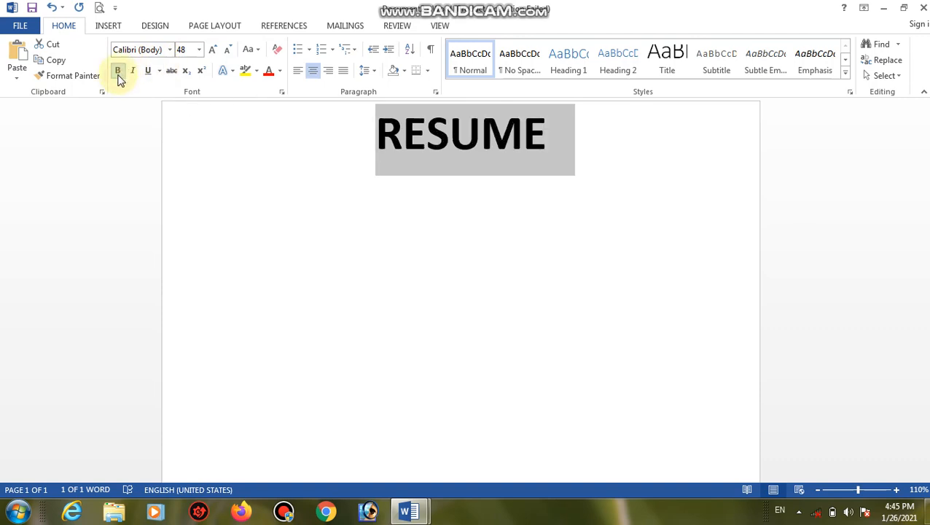
{"action": "left_click", "coordinate": [148, 72]}
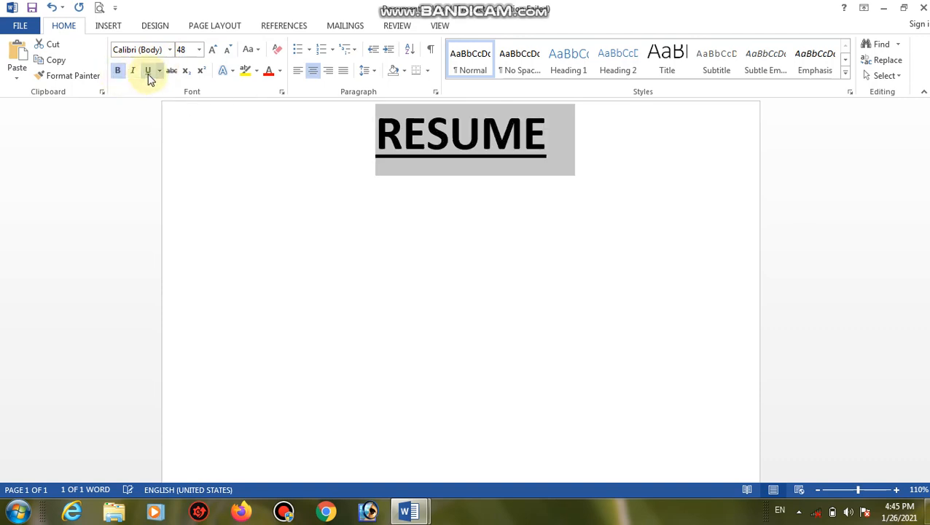
{"action": "left_click", "coordinate": [520, 167]}
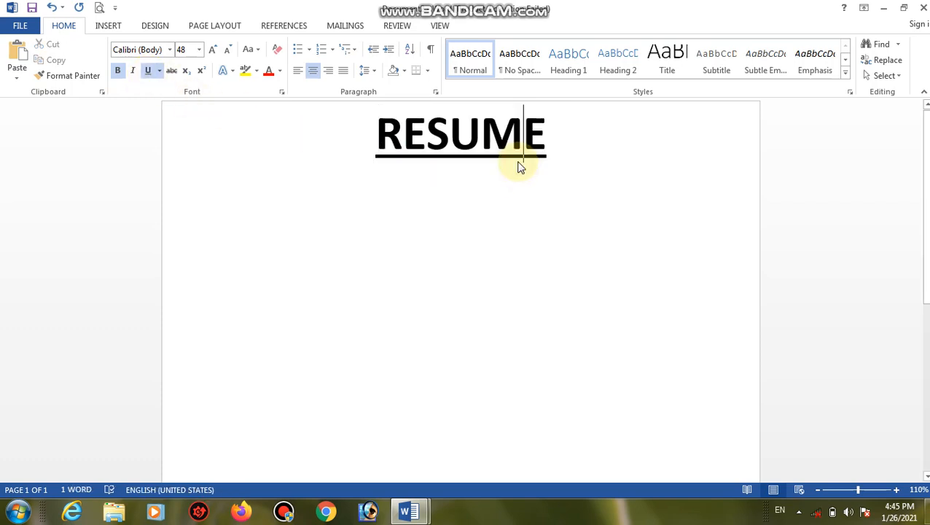
Start a new left-aligned line below RESUME with the font reduced to 16 pt.
{"action": "left_click", "coordinate": [567, 141]}
{"action": "key", "text": "Return"}
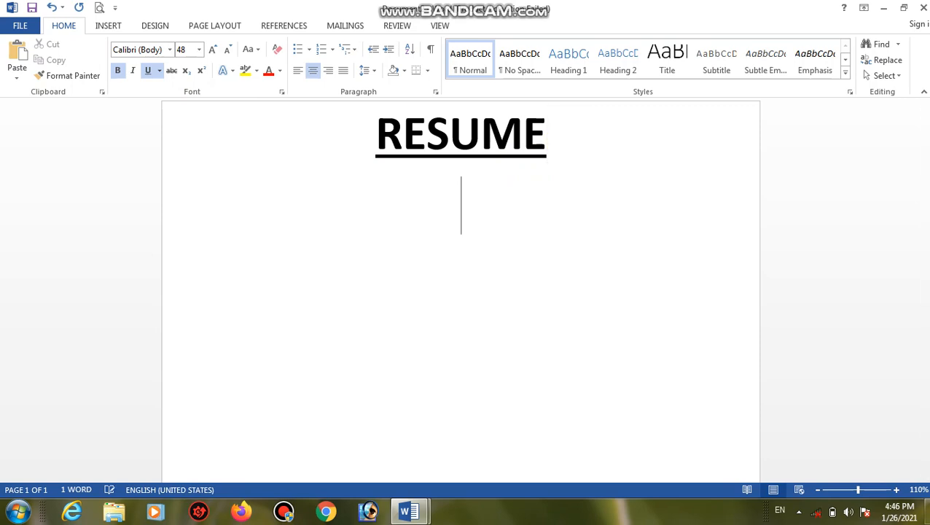
{"action": "left_click", "coordinate": [298, 71]}
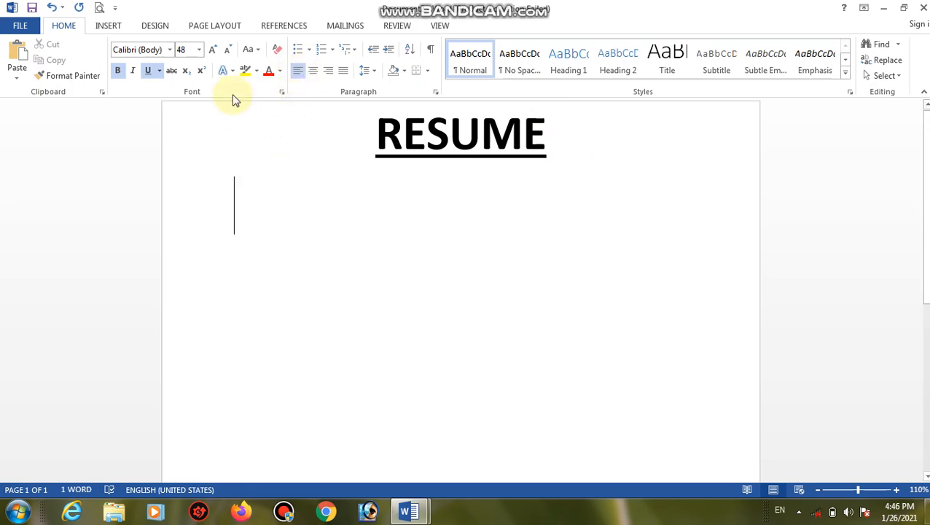
{"action": "left_click", "coordinate": [227, 51]}
{"action": "left_click", "coordinate": [228, 51]}
{"action": "left_click", "coordinate": [228, 52]}
{"action": "left_click", "coordinate": [229, 52]}
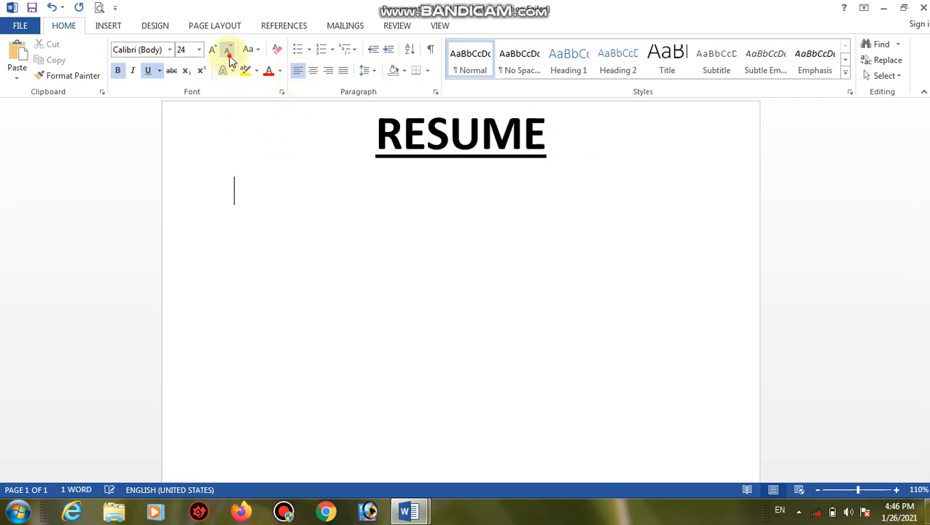
{"action": "left_click", "coordinate": [229, 55]}
{"action": "left_click", "coordinate": [228, 55]}
{"action": "left_click", "coordinate": [229, 54]}
{"action": "left_click", "coordinate": [229, 56]}
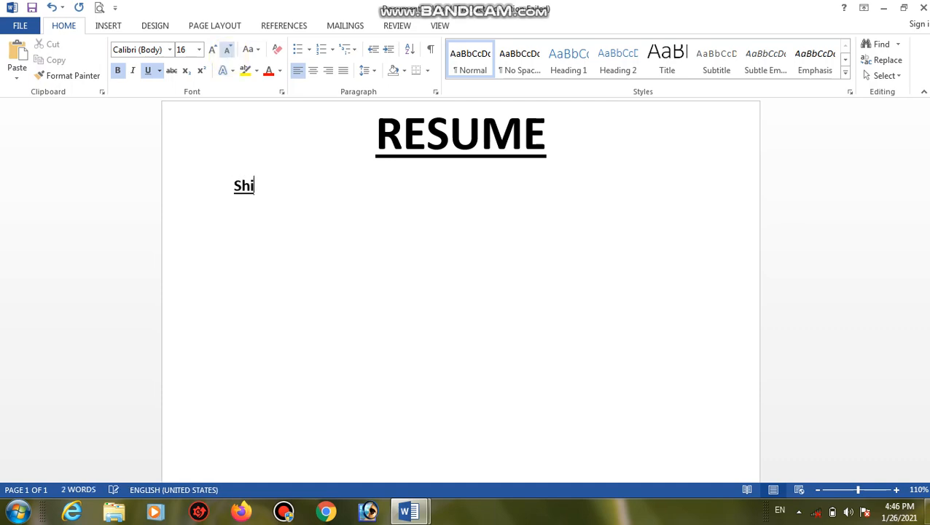
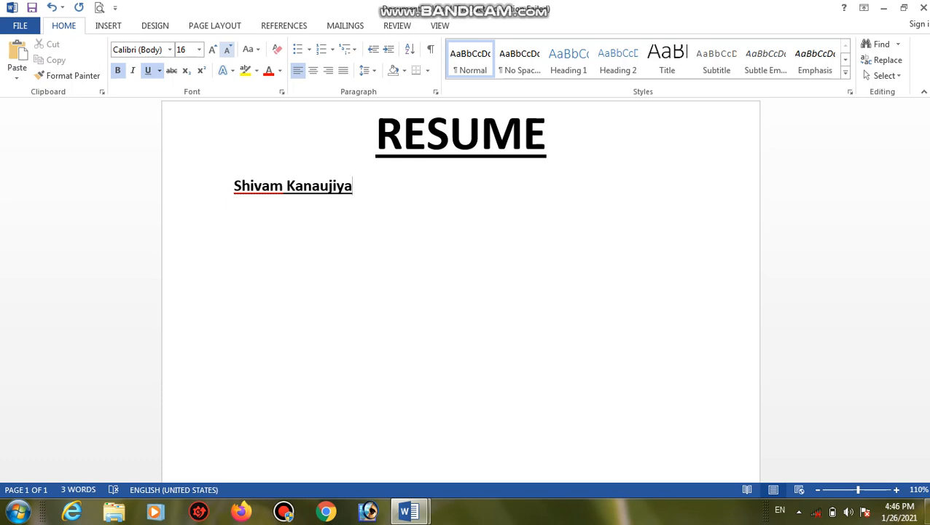
Type the candidate's name and 'Add' on separate lines, removing bold and underline from both.
{"action": "key", "text": "Return"}
{"action": "type", "text": "Add"}
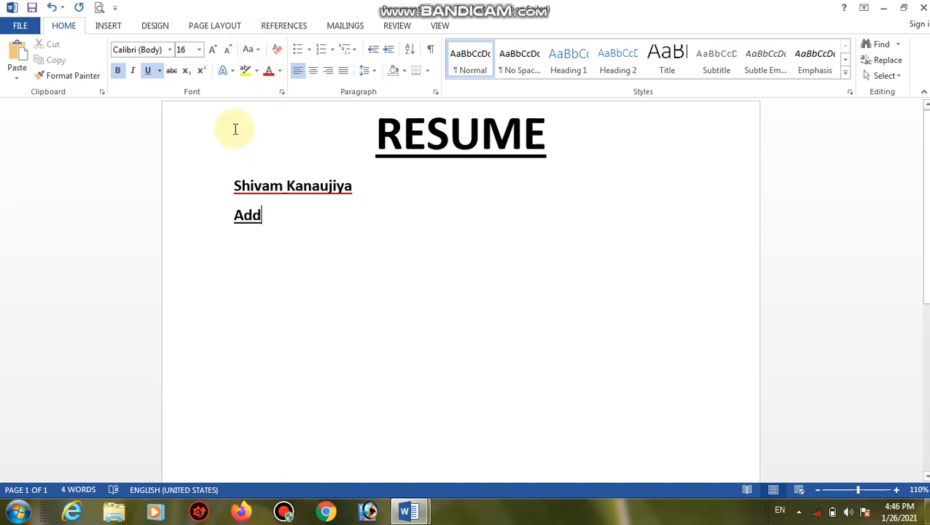
{"action": "left_click_drag", "start_coordinate": [270, 218], "coordinate": [226, 178]}
{"action": "left_click", "coordinate": [150, 71]}
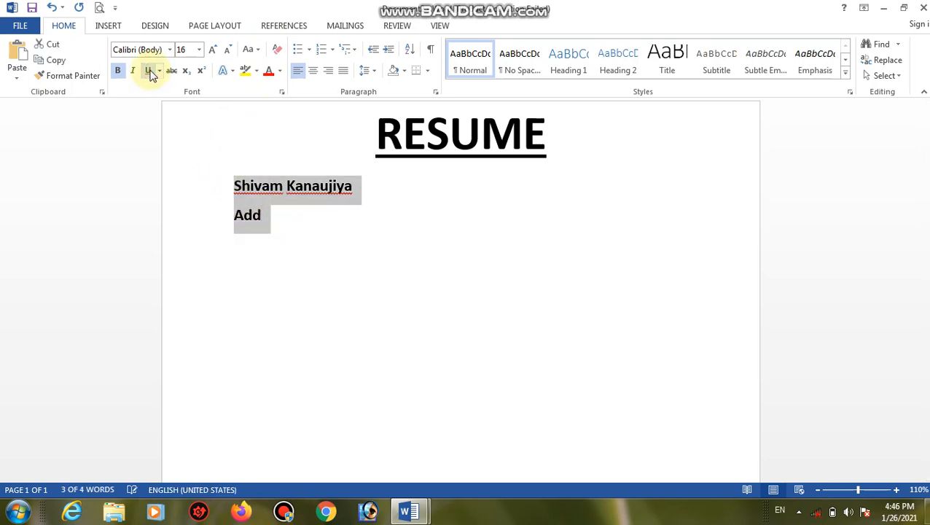
{"action": "left_click", "coordinate": [118, 71]}
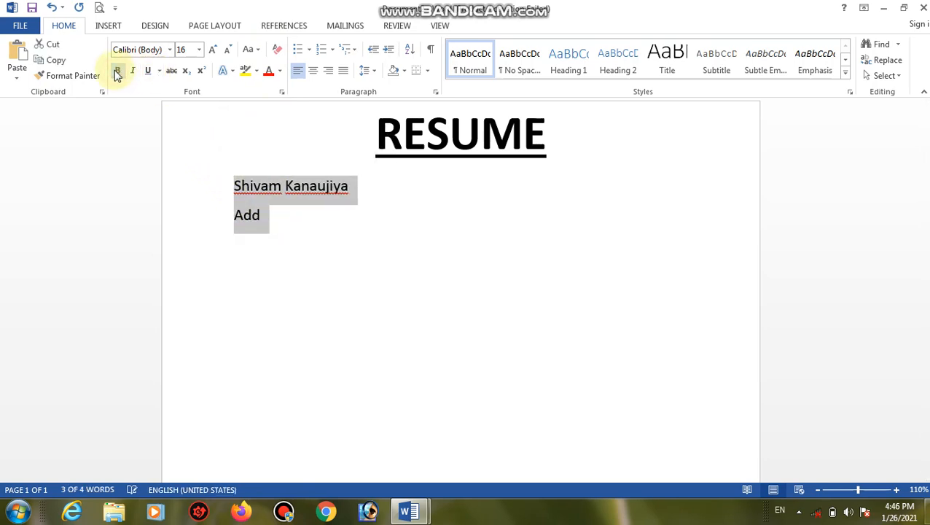
{"action": "left_click", "coordinate": [263, 218]}
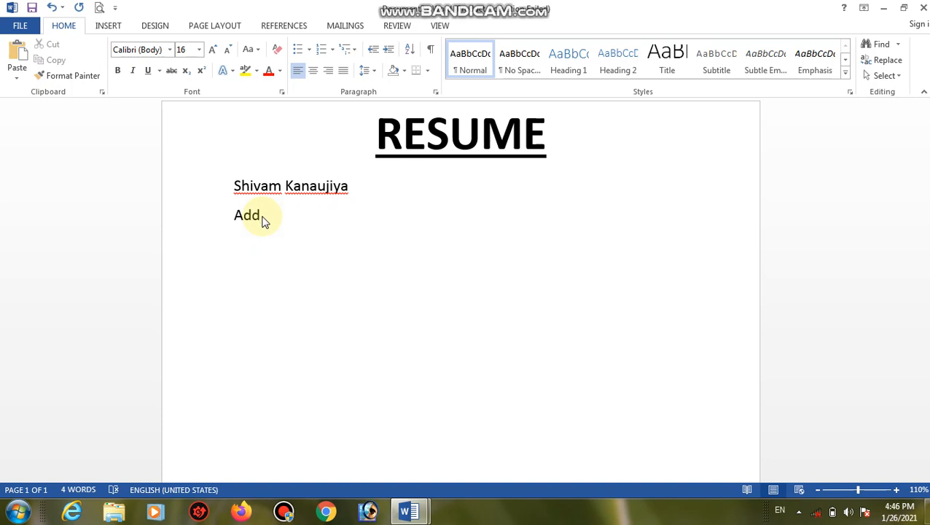
Complete the Add line with the address, then add a Pin.code line with the pin code.
{"action": "type", "text": ":"}
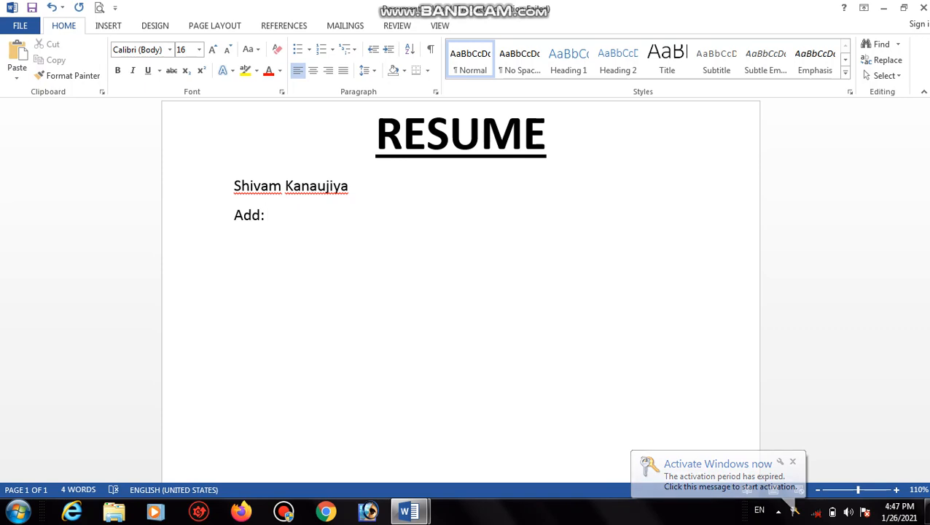
{"action": "type", "text": "xyz"}
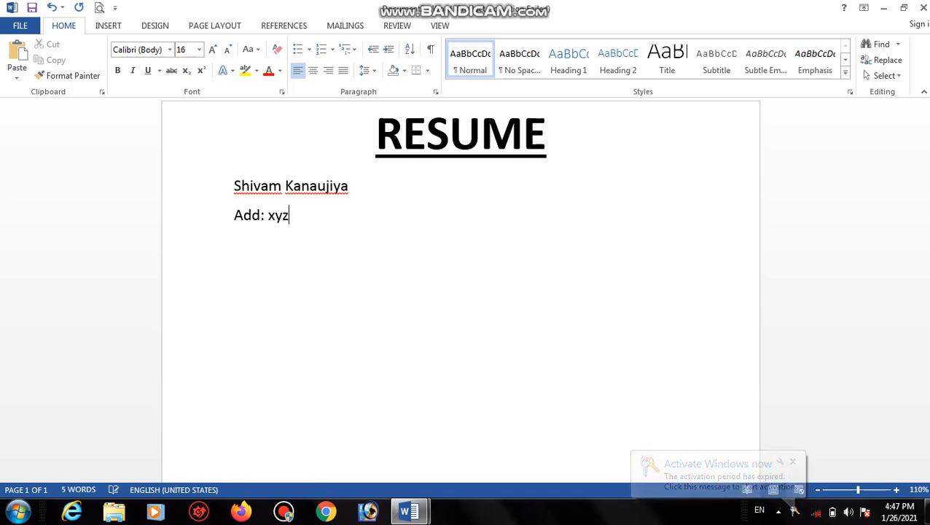
{"action": "key", "text": "BackSpace"}
{"action": "key", "text": "BackSpace"}
{"action": "key", "text": "BackSpace"}
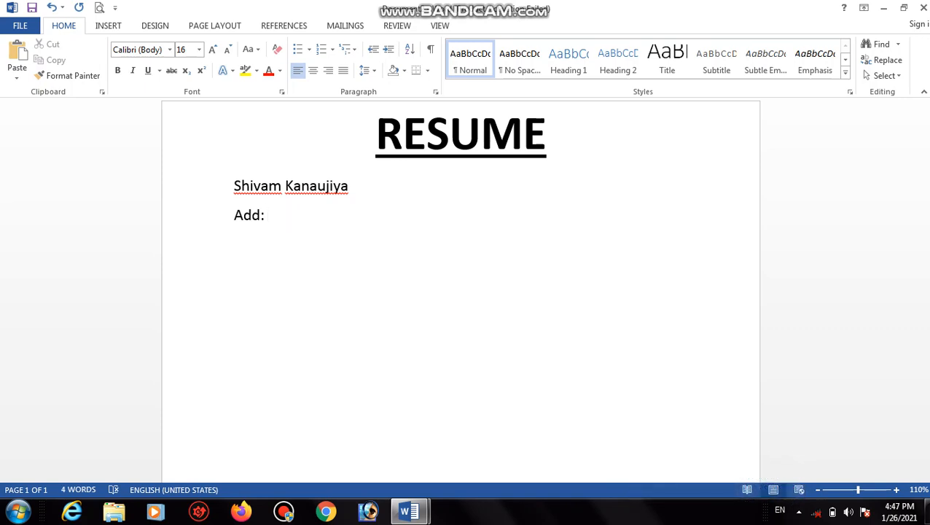
{"action": "type", "text": "120 xyz "}
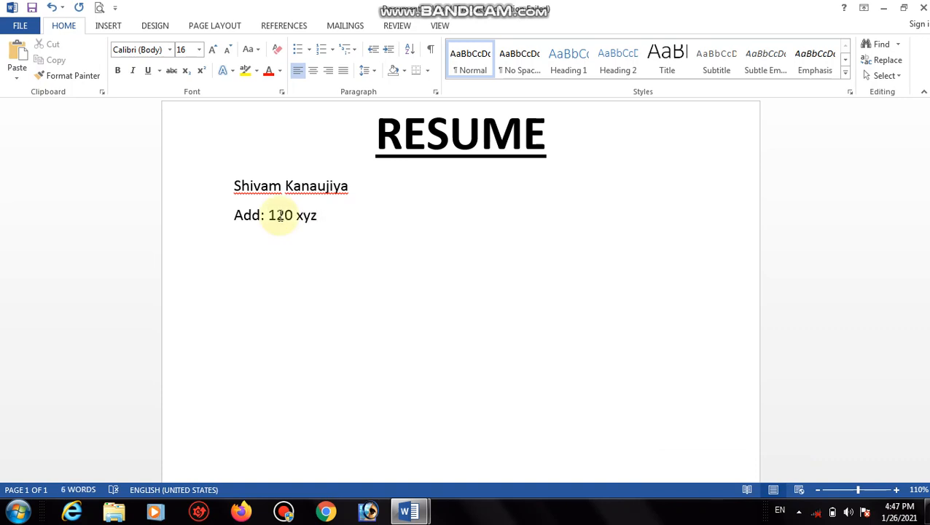
{"action": "type", "text": "Luck"}
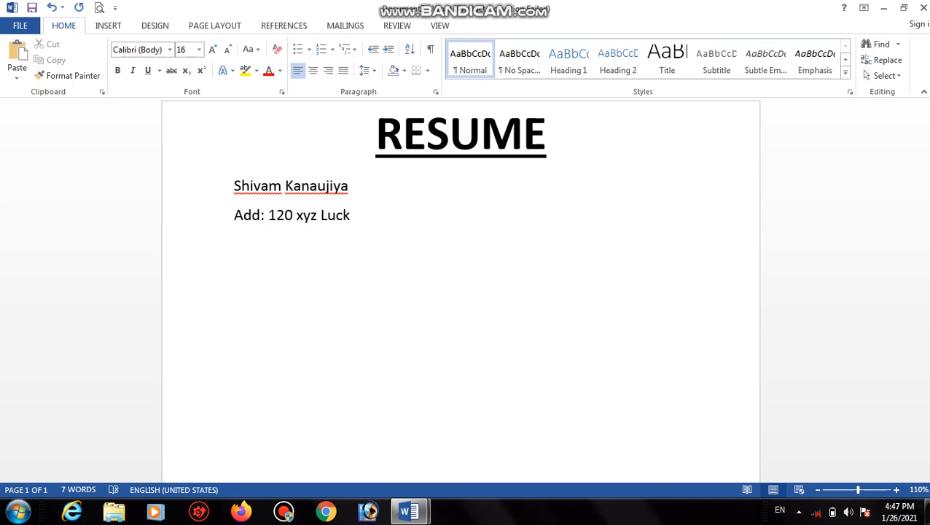
{"action": "type", "text": "now."}
{"action": "key", "text": "Return"}
{"action": "type", "text": "Pin.code"}
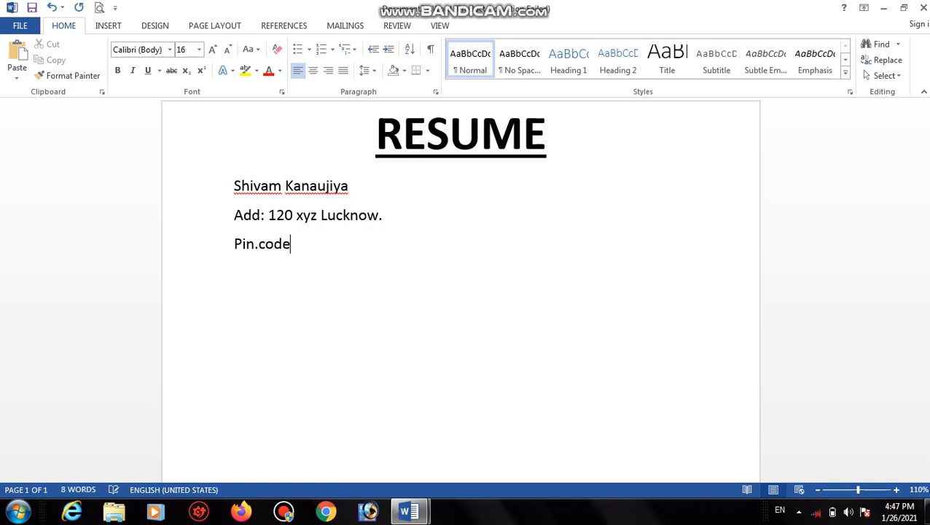
{"action": "type", "text": ":2252532"}
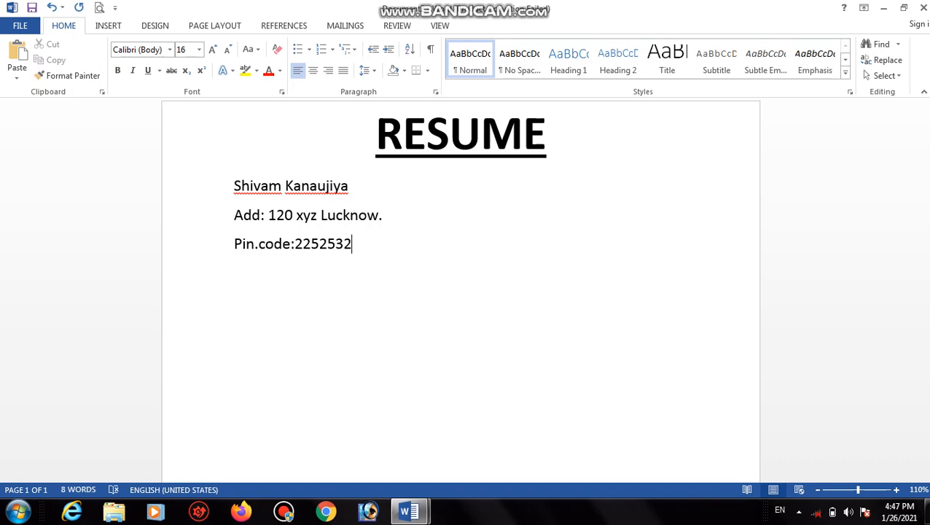
{"action": "key", "text": "BackSpace"}
Add a Contact No. line with two phone numbers and an E-mail line with the e-mail address.
{"action": "key", "text": "Return"}
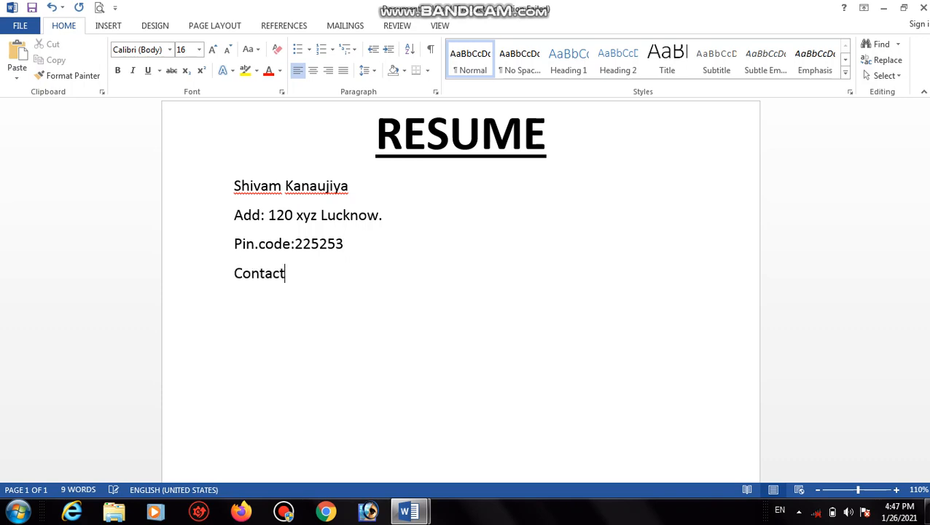
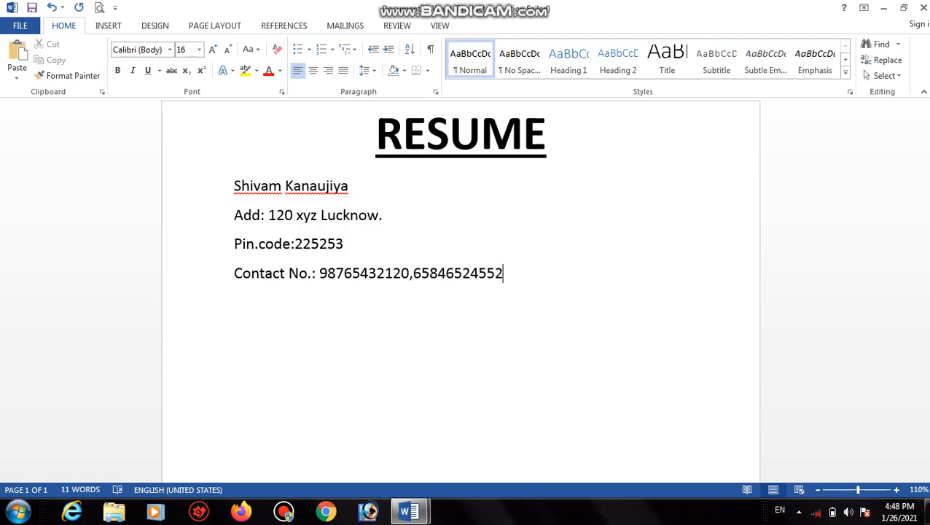
{"action": "key", "text": "Return"}
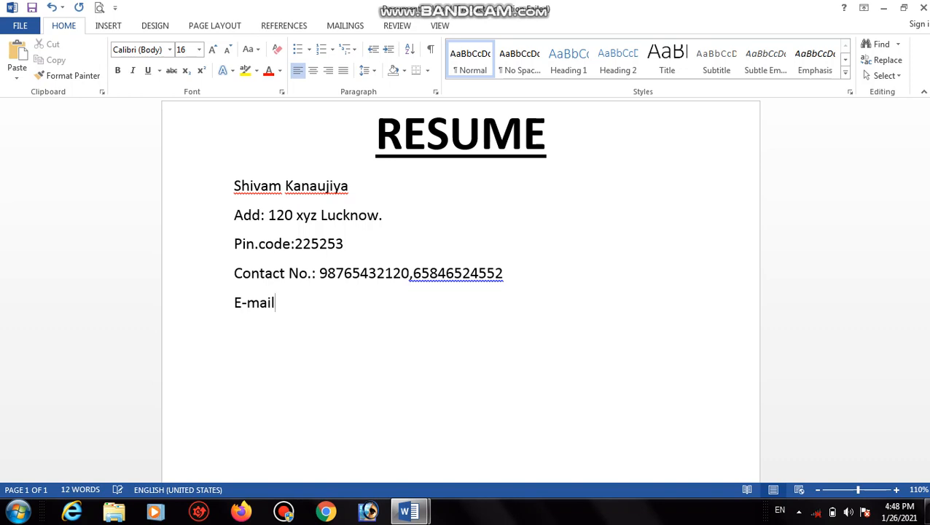
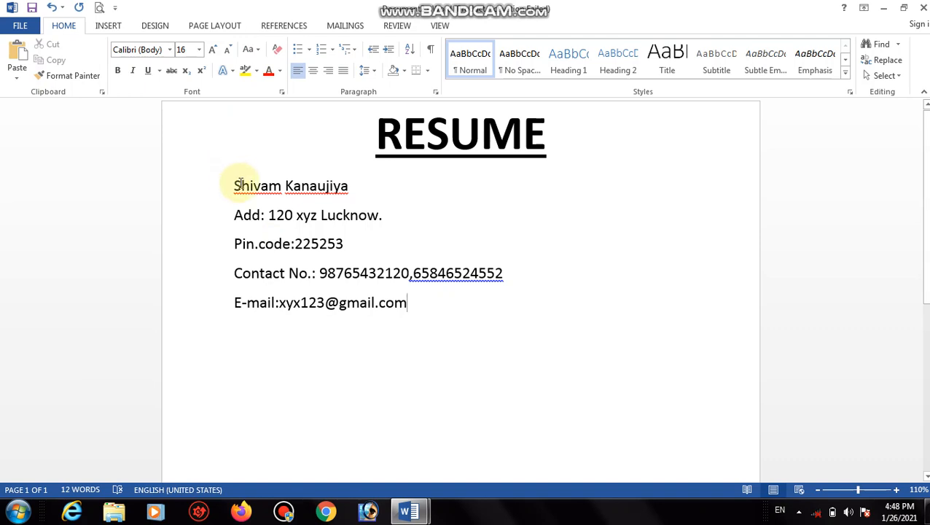
Make the candidate's name line bold and enlarge it two font sizes.
{"action": "left_click_drag", "start_coordinate": [235, 184], "coordinate": [541, 187]}
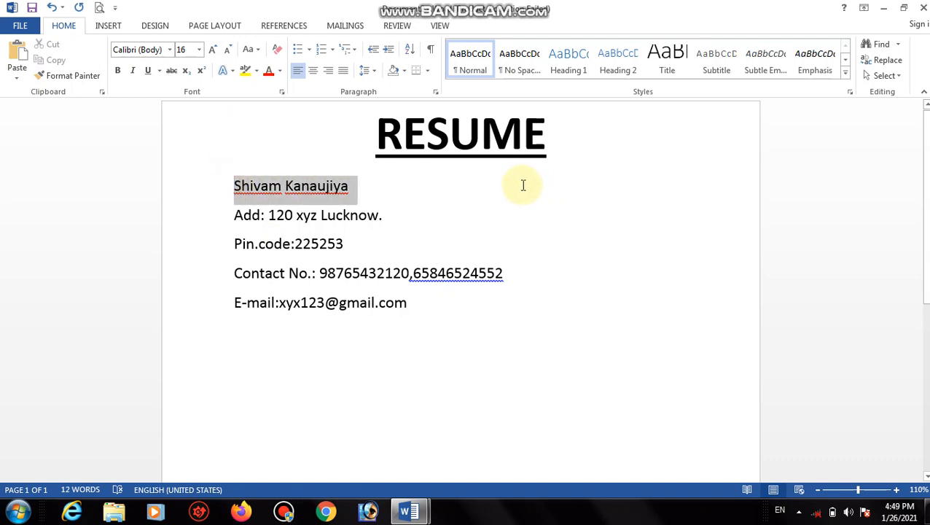
{"action": "left_click", "coordinate": [118, 71]}
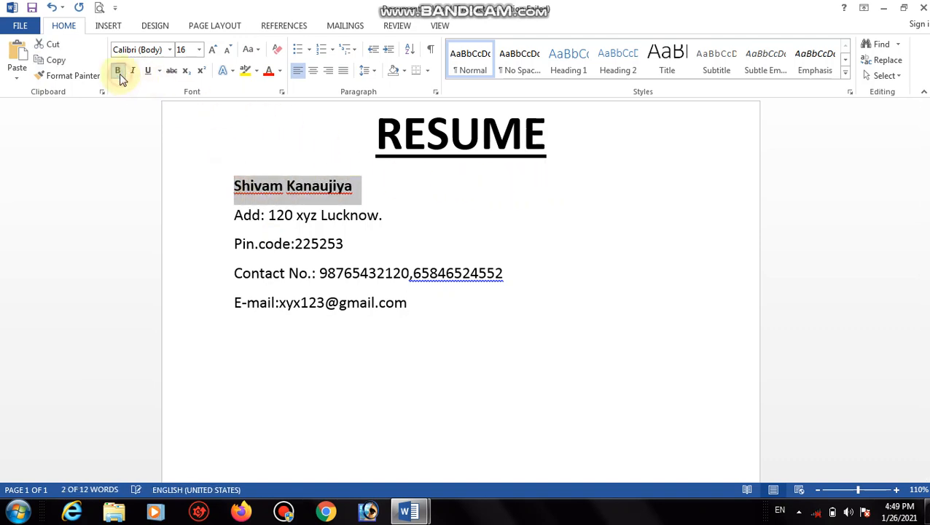
{"action": "left_click", "coordinate": [213, 53]}
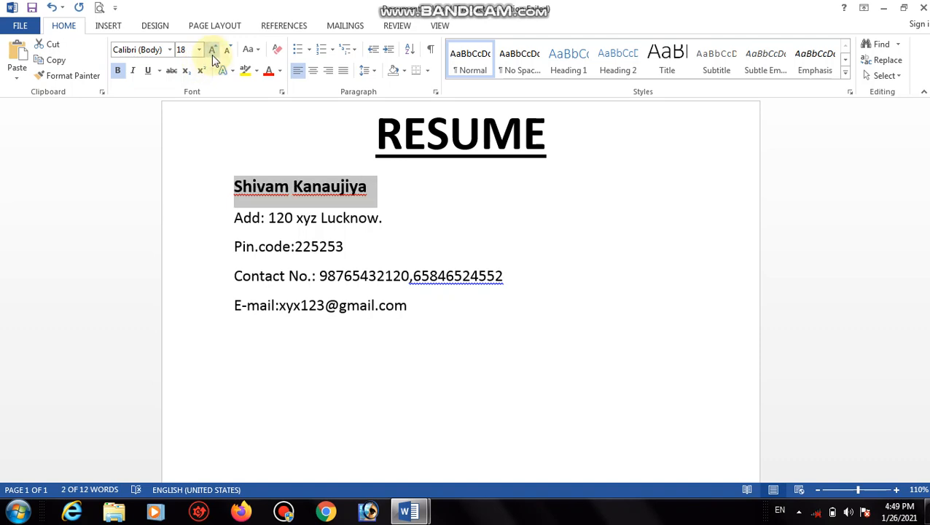
{"action": "left_click", "coordinate": [211, 55]}
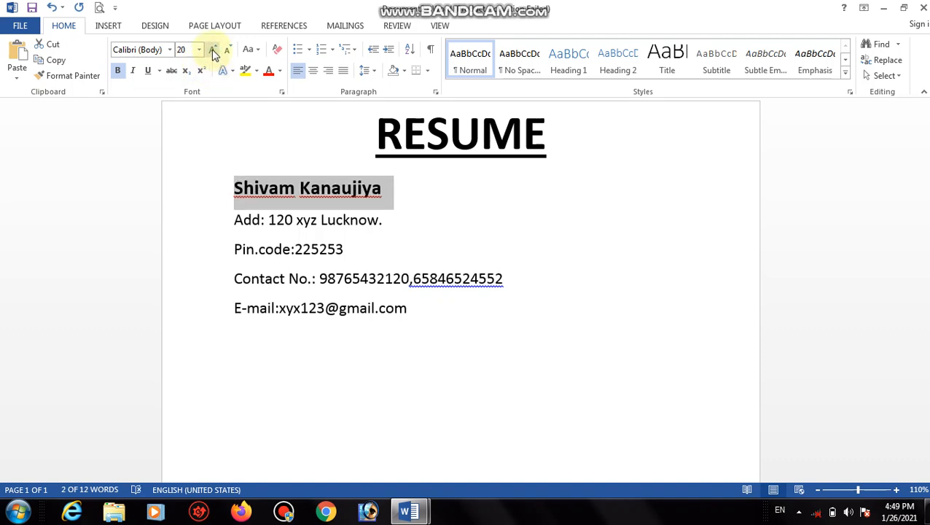
Make the 'Add:' label bold at 18 pt, undoing an accidental italic.
{"action": "left_click", "coordinate": [237, 218]}
{"action": "left_click_drag", "start_coordinate": [235, 219], "coordinate": [265, 222]}
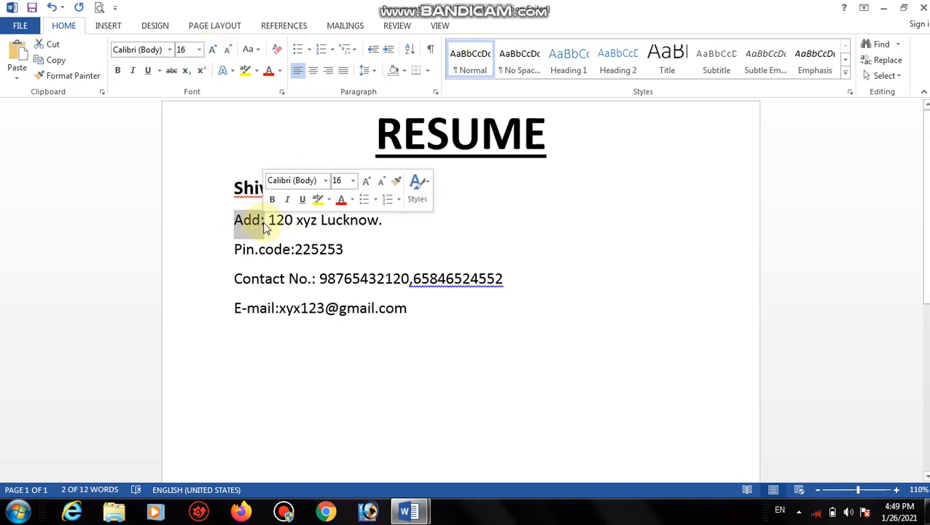
{"action": "left_click", "coordinate": [118, 74]}
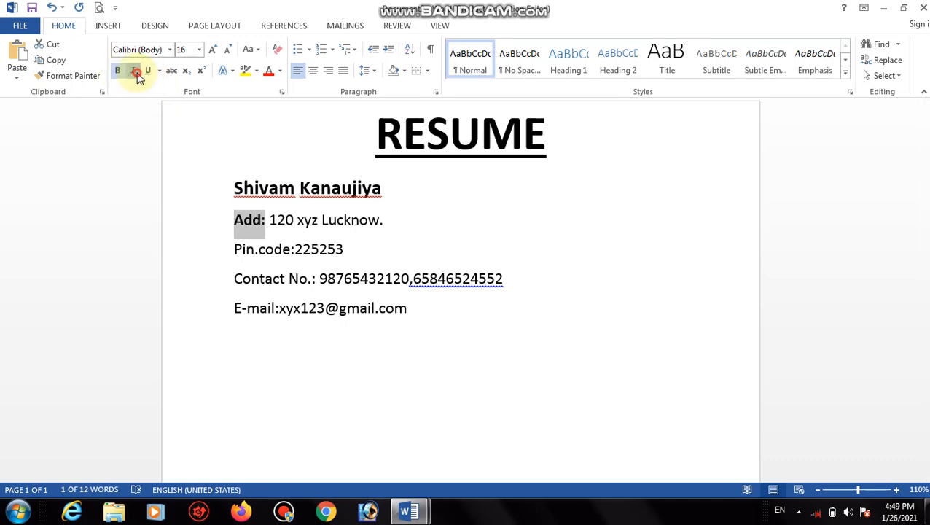
{"action": "left_click", "coordinate": [135, 75]}
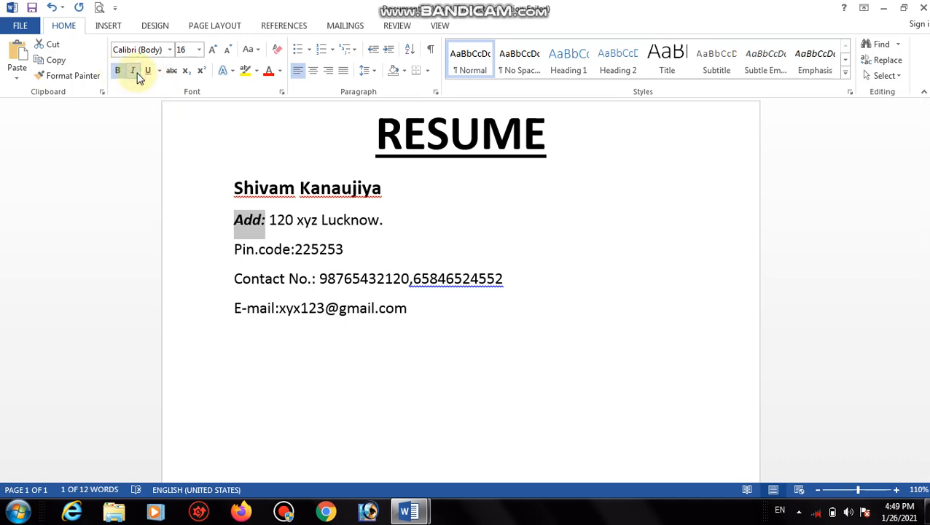
{"action": "left_click", "coordinate": [136, 75]}
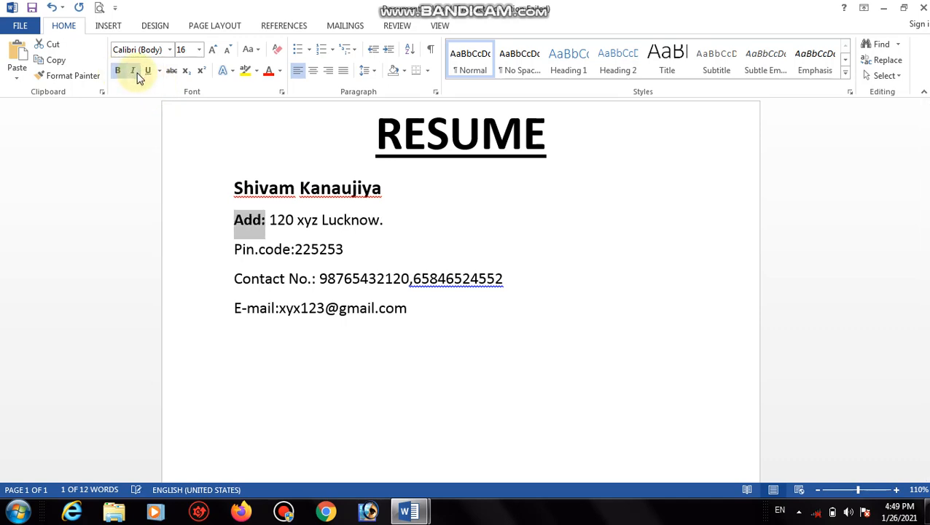
{"action": "left_click", "coordinate": [213, 58]}
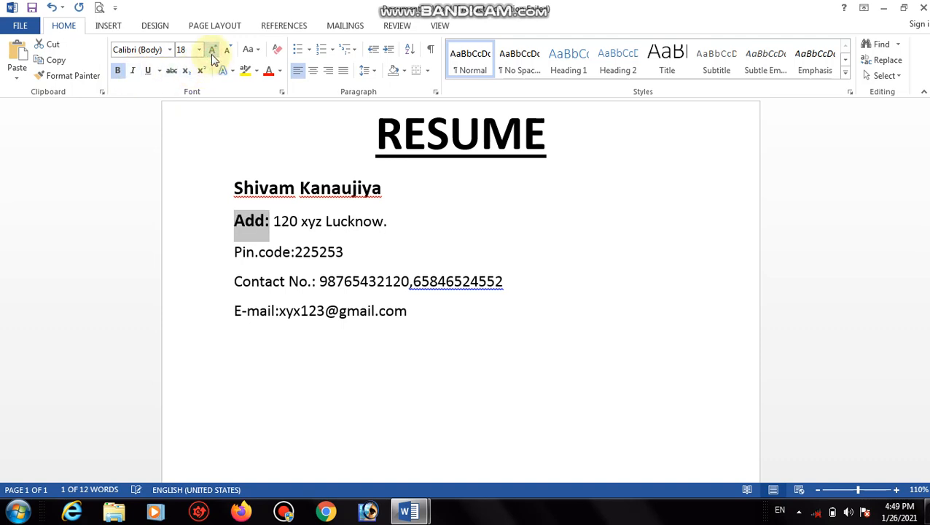
{"action": "left_click", "coordinate": [326, 252]}
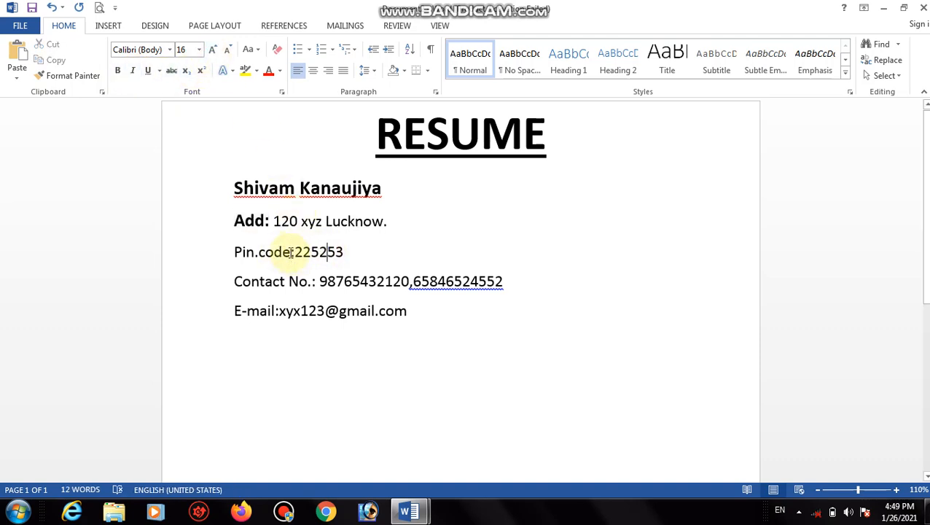
Make the Pin.code and Contact No. labels bold at 18 pt.
{"action": "left_click_drag", "start_coordinate": [291, 252], "coordinate": [231, 243]}
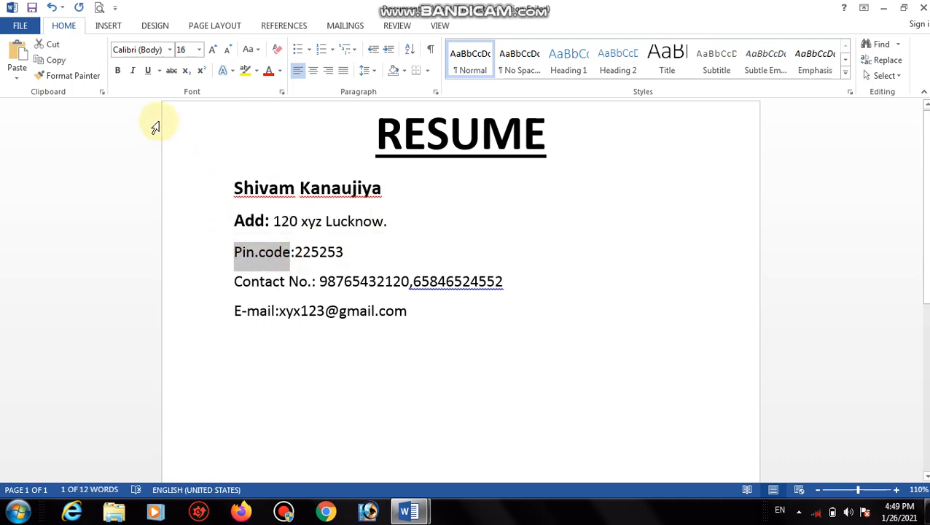
{"action": "left_click", "coordinate": [119, 72]}
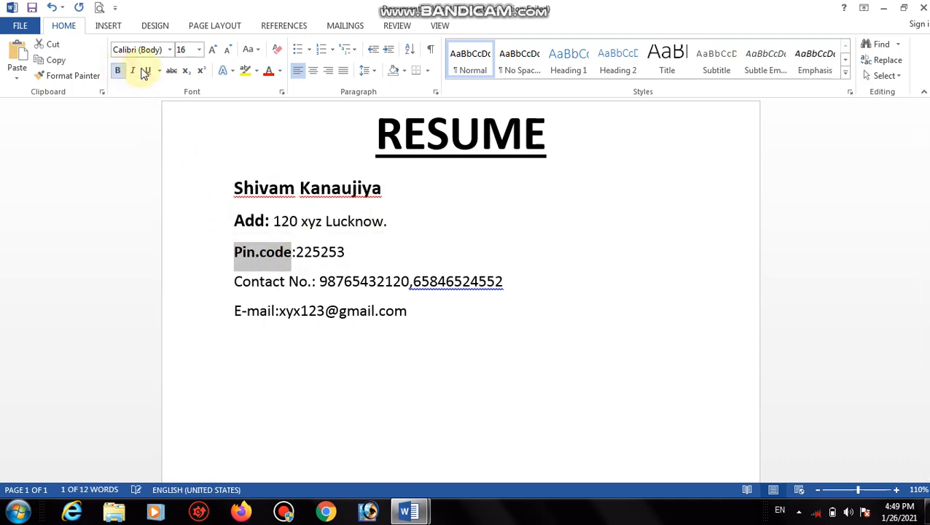
{"action": "left_click", "coordinate": [213, 49]}
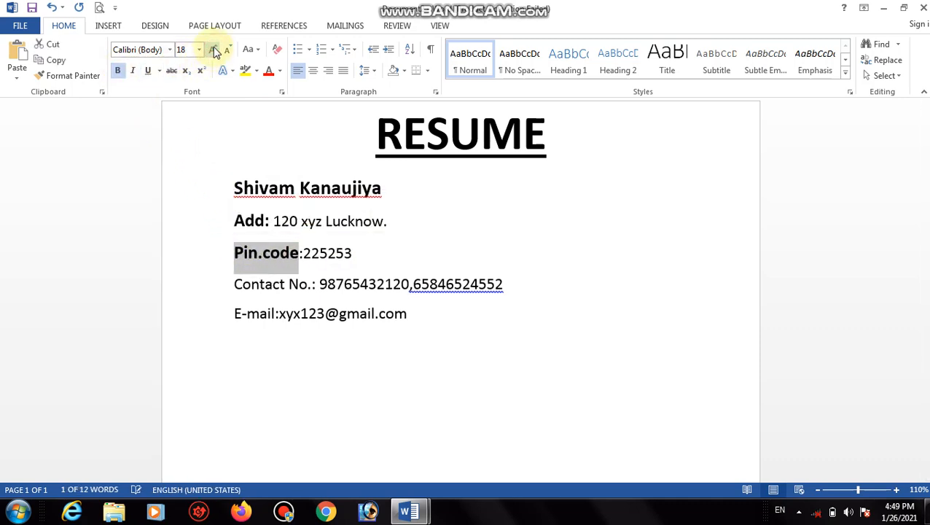
{"action": "left_click", "coordinate": [328, 253]}
{"action": "left_click_drag", "start_coordinate": [307, 283], "coordinate": [233, 284]}
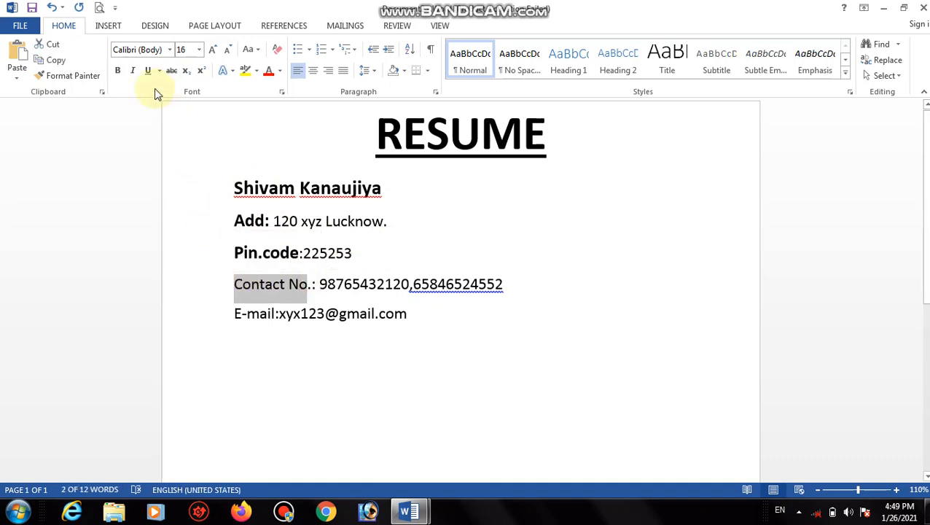
{"action": "left_click", "coordinate": [115, 71]}
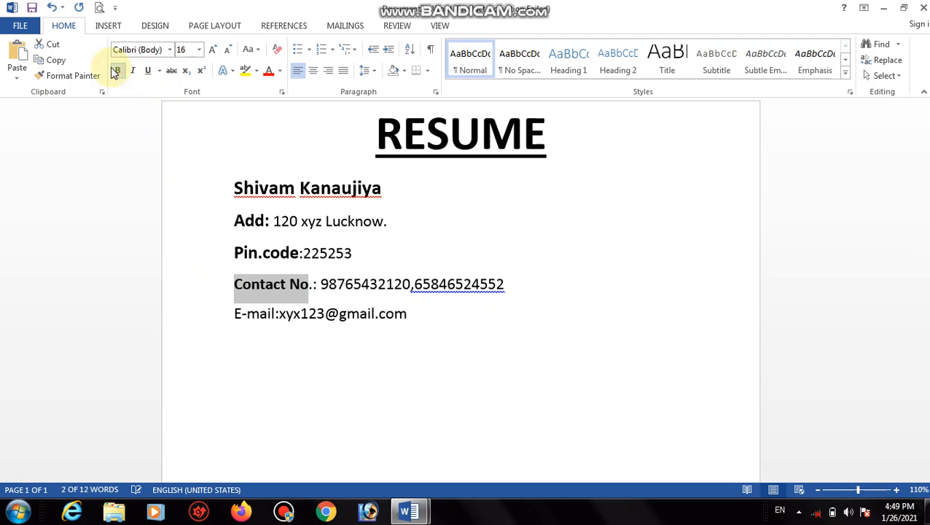
{"action": "left_click", "coordinate": [212, 52]}
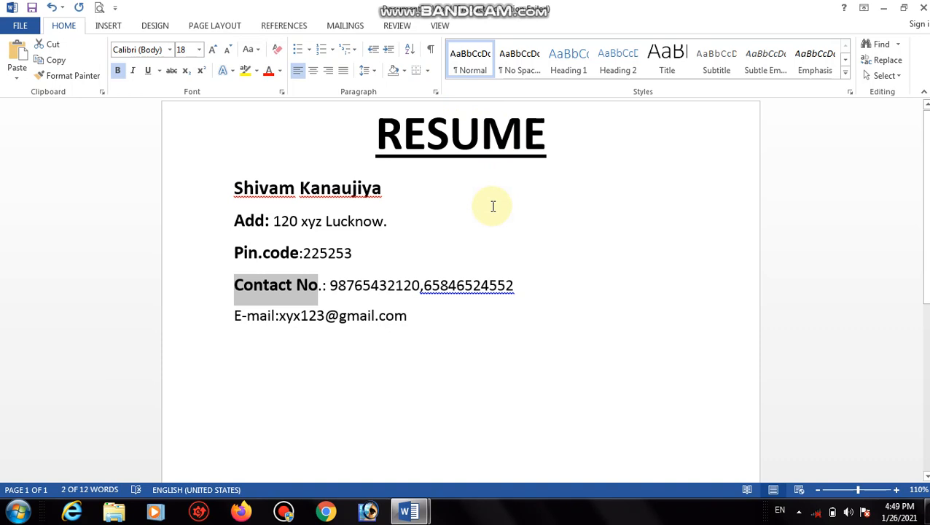
{"action": "left_click", "coordinate": [554, 295]}
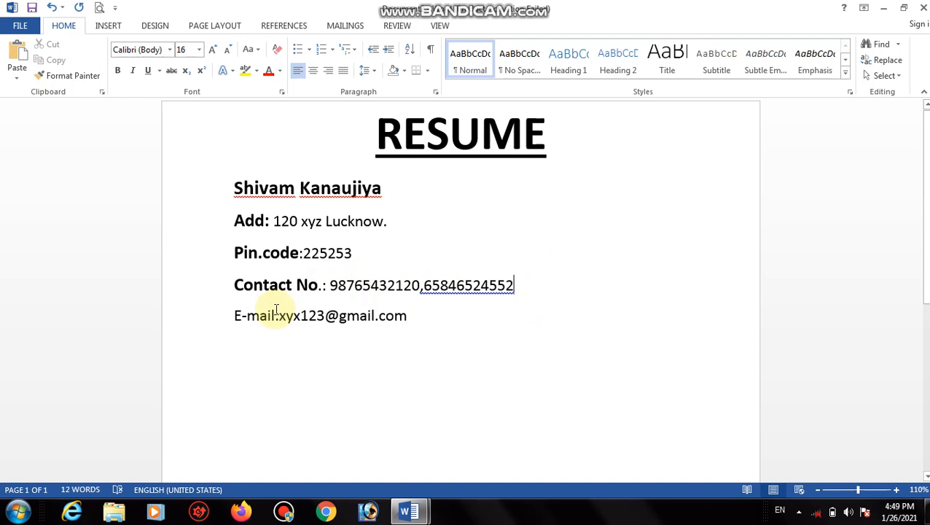
Make the E-mail label bold and return to the end of that line.
{"action": "left_click_drag", "start_coordinate": [276, 310], "coordinate": [229, 310]}
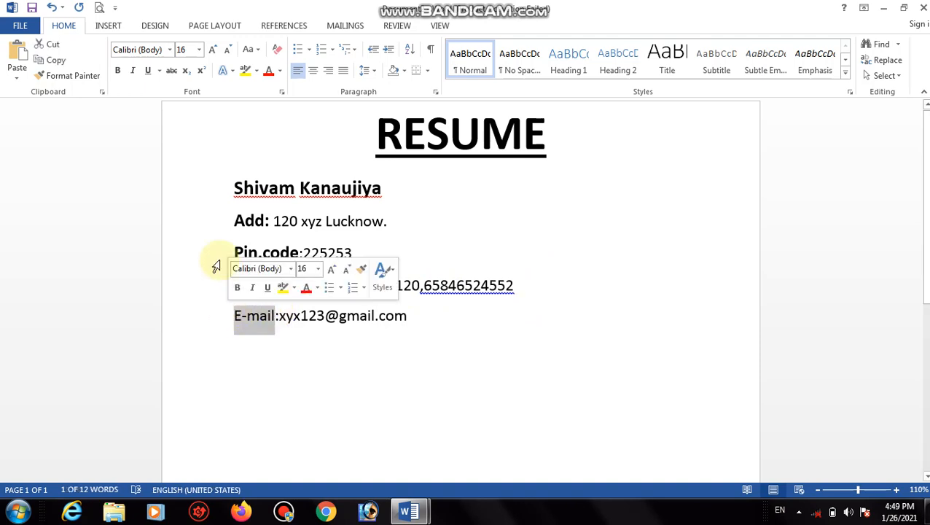
{"action": "left_click", "coordinate": [118, 73]}
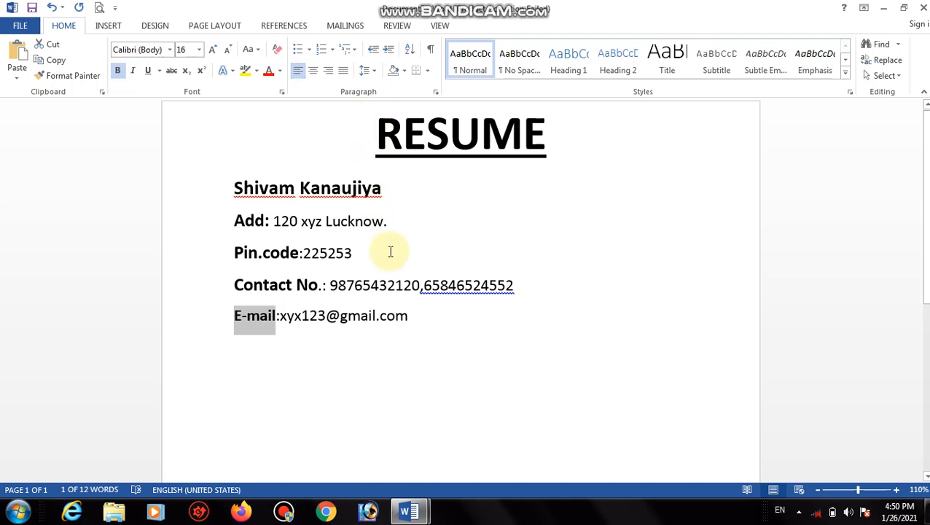
{"action": "left_click", "coordinate": [431, 323]}
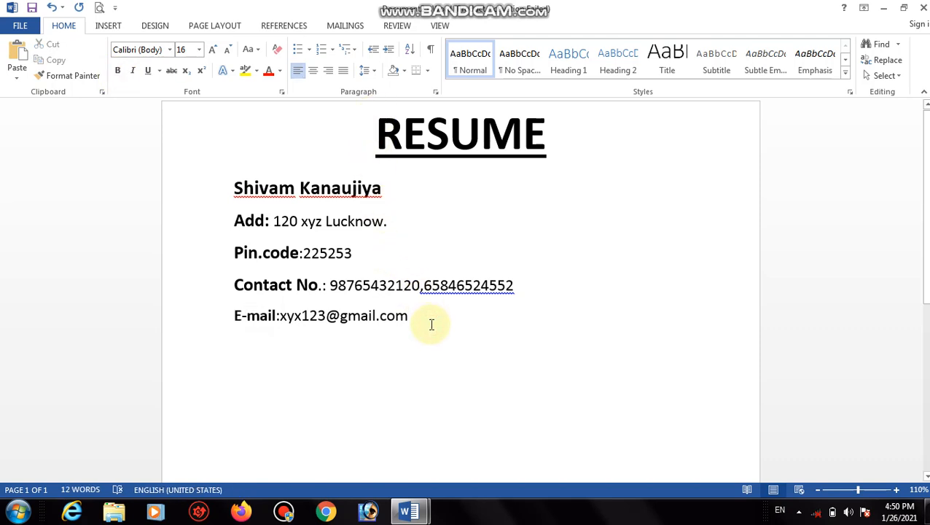
Add a bold 20 pt 'CARRIER OBJECTIVE' heading below the e-mail line, followed by a new line.
{"action": "key", "text": "Return"}
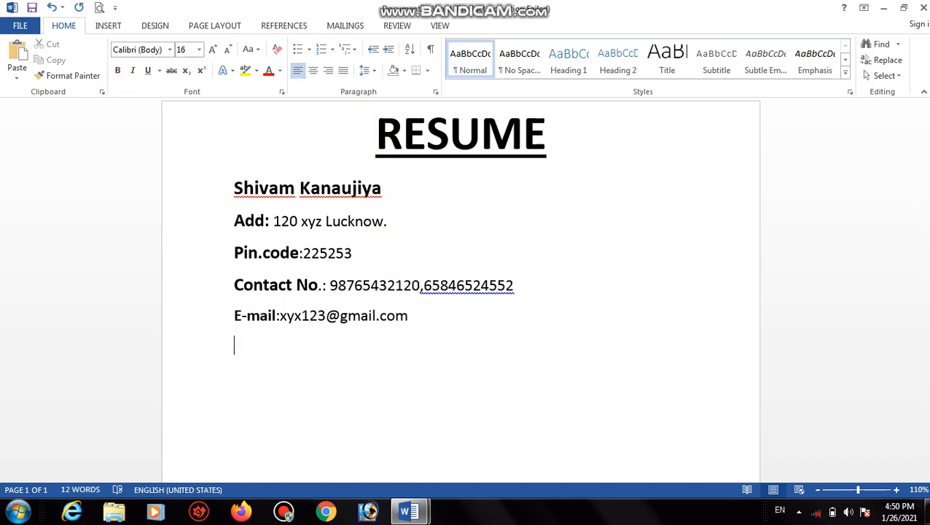
{"action": "type", "text": "CARRIE"}
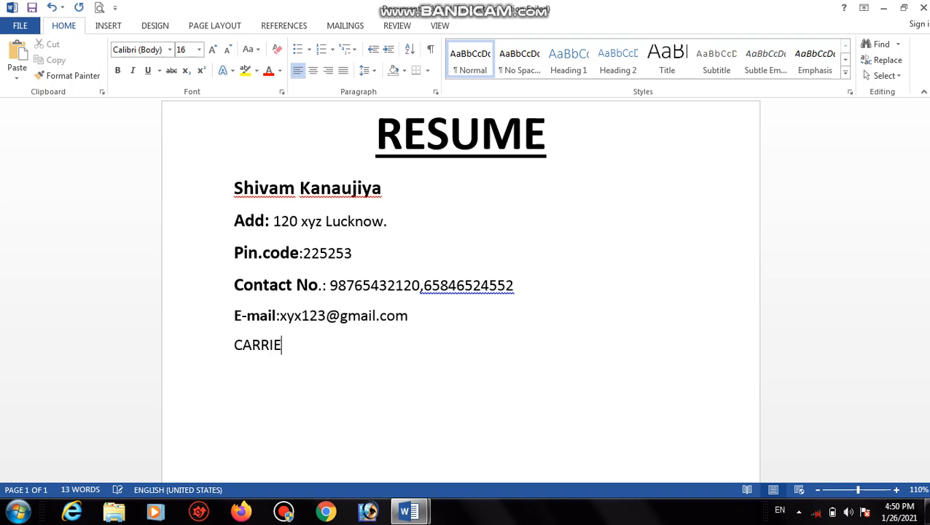
{"action": "type", "text": "R OBJEC"}
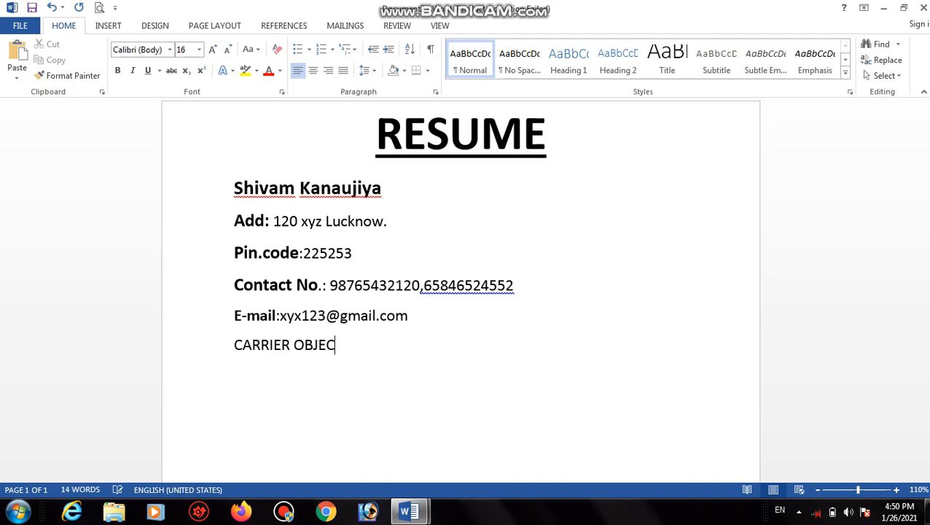
{"action": "type", "text": "TIVE"}
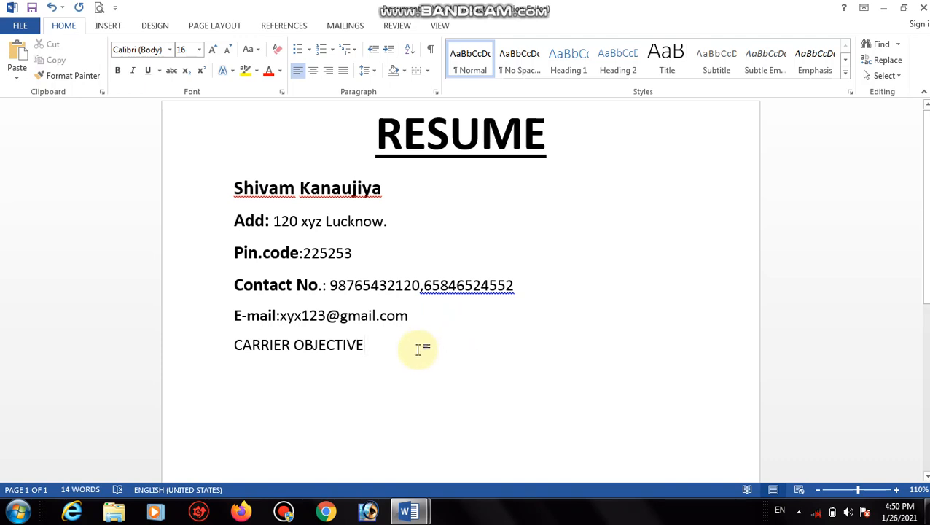
{"action": "left_click_drag", "start_coordinate": [374, 345], "coordinate": [198, 343]}
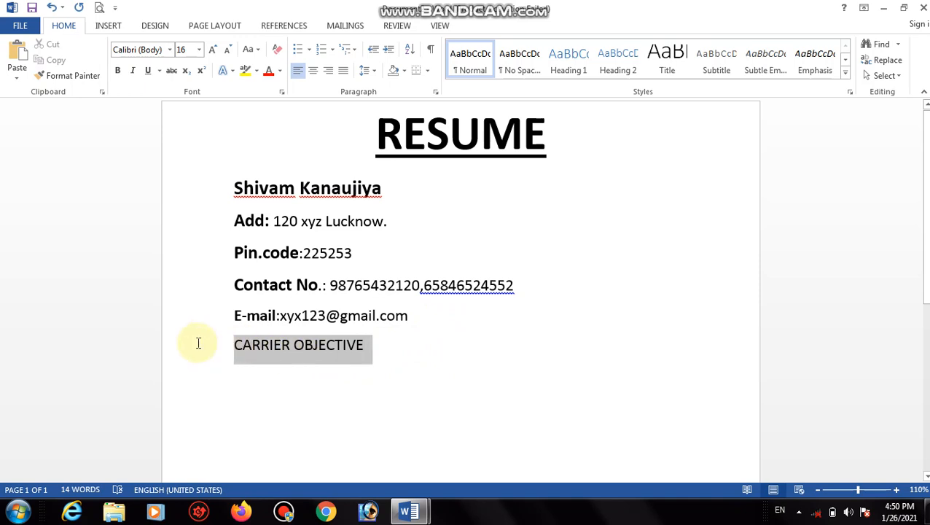
{"action": "left_click", "coordinate": [116, 71]}
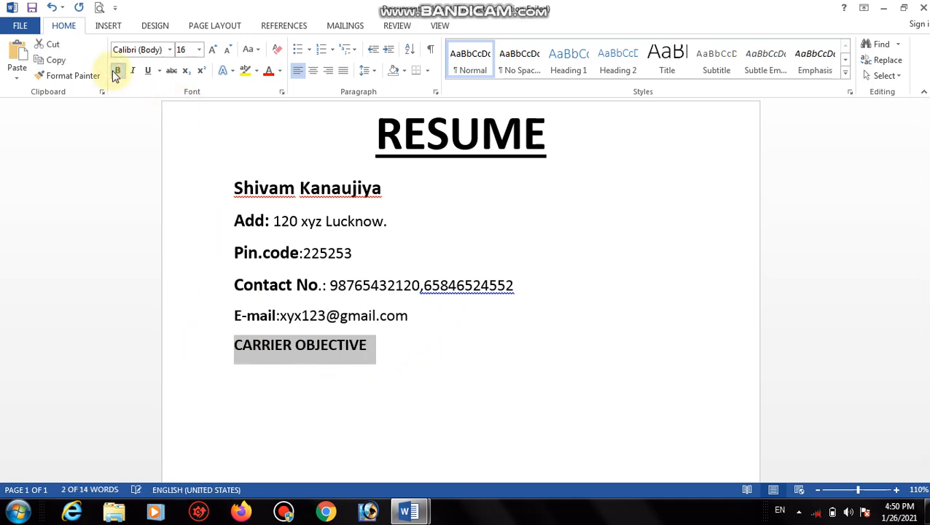
{"action": "left_click", "coordinate": [211, 51]}
{"action": "left_click", "coordinate": [212, 50]}
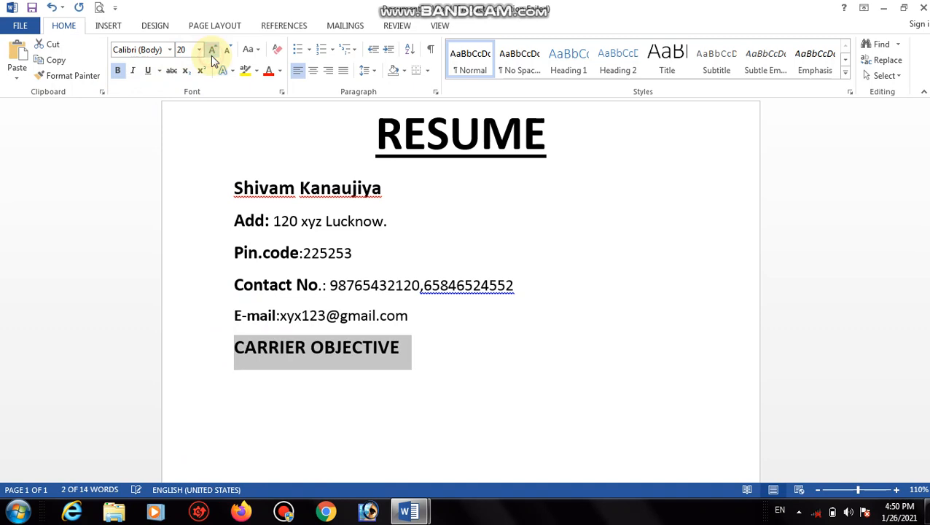
{"action": "left_click", "coordinate": [420, 348]}
{"action": "key", "text": "Return"}
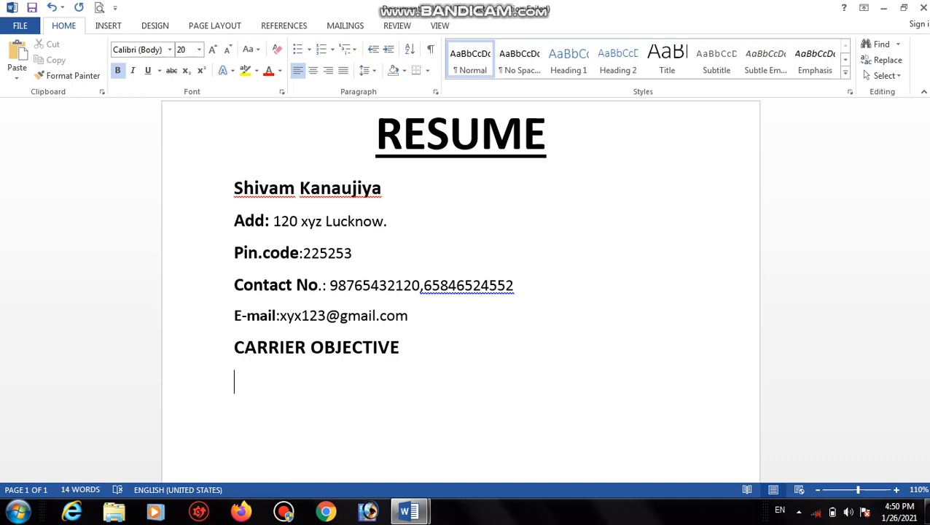
In plain 16 pt, type 'To secure a challenging position where I can effectively contribute my skills and knowledge.'.
{"action": "left_click", "coordinate": [117, 70]}
{"action": "left_click", "coordinate": [230, 49]}
{"action": "left_click", "coordinate": [230, 48]}
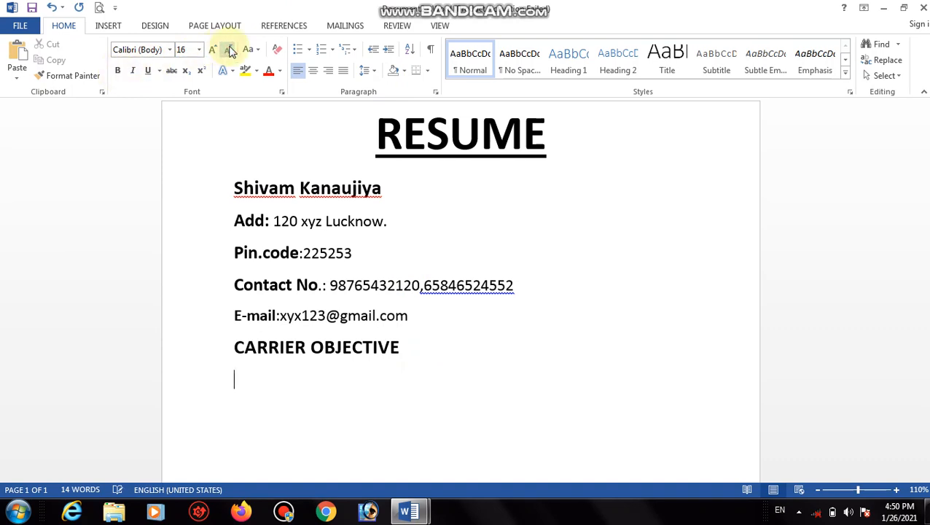
{"action": "type", "text": "To"}
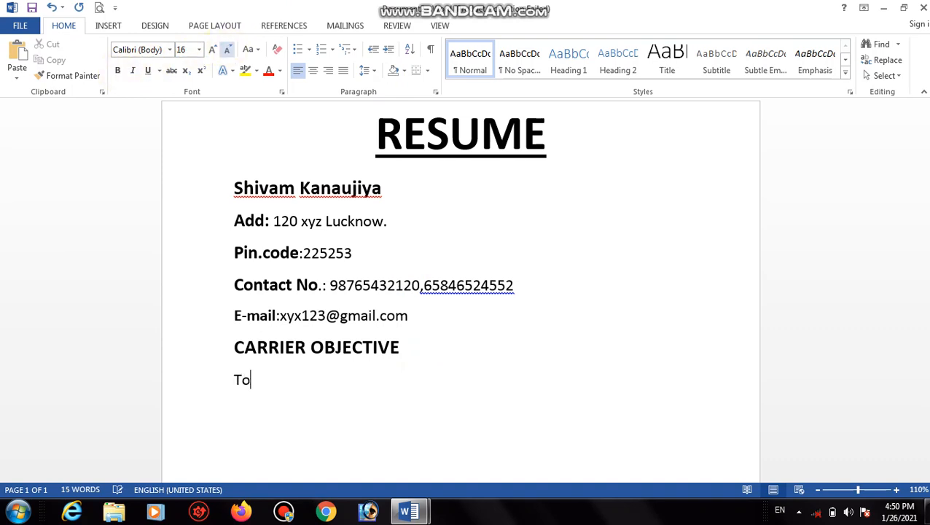
{"action": "type", "text": " secure a cha"}
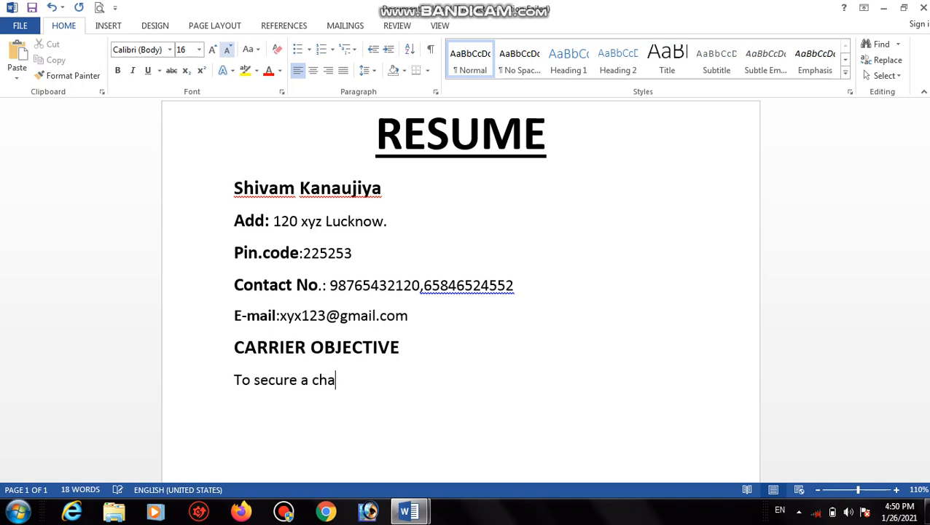
{"action": "type", "text": "llenging"}
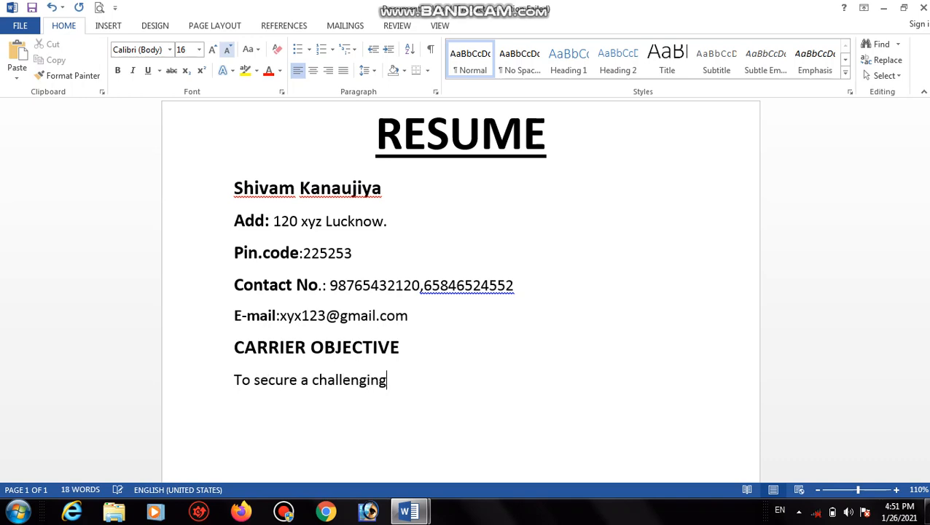
{"action": "type", "text": " posi"}
{"action": "type", "text": "on"}
{"action": "key", "text": "BackSpace"}
{"action": "key", "text": "BackSpace"}
{"action": "key", "text": "BackSpace"}
{"action": "type", "text": "ition"}
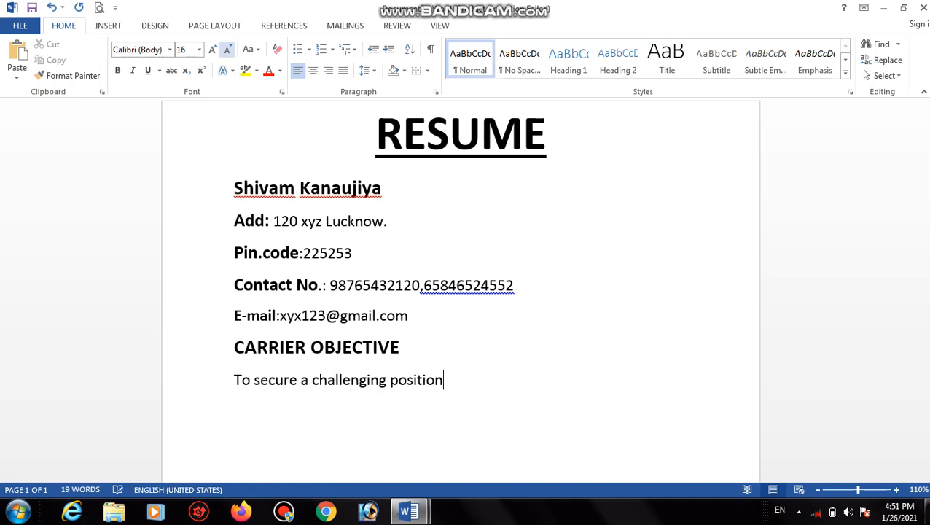
{"action": "type", "text": " where I "}
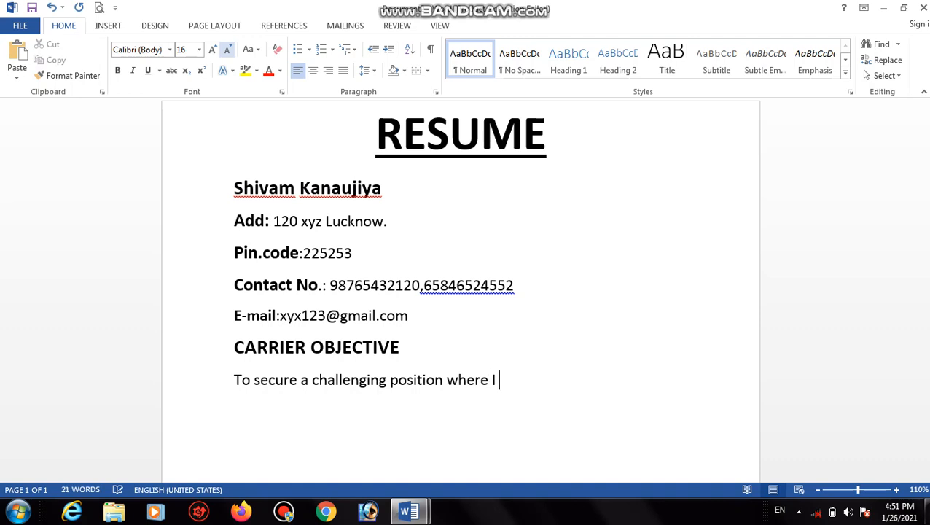
{"action": "type", "text": "can Eff"}
{"action": "key", "text": "BackSpace"}
{"action": "key", "text": "BackSpace"}
{"action": "key", "text": "BackSpace"}
{"action": "type", "text": "effectively"}
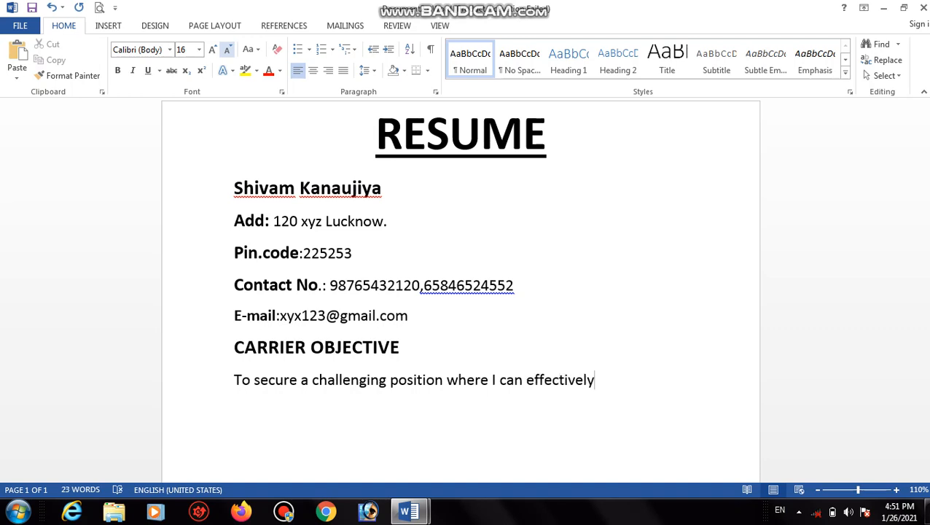
{"action": "type", "text": " contribut"}
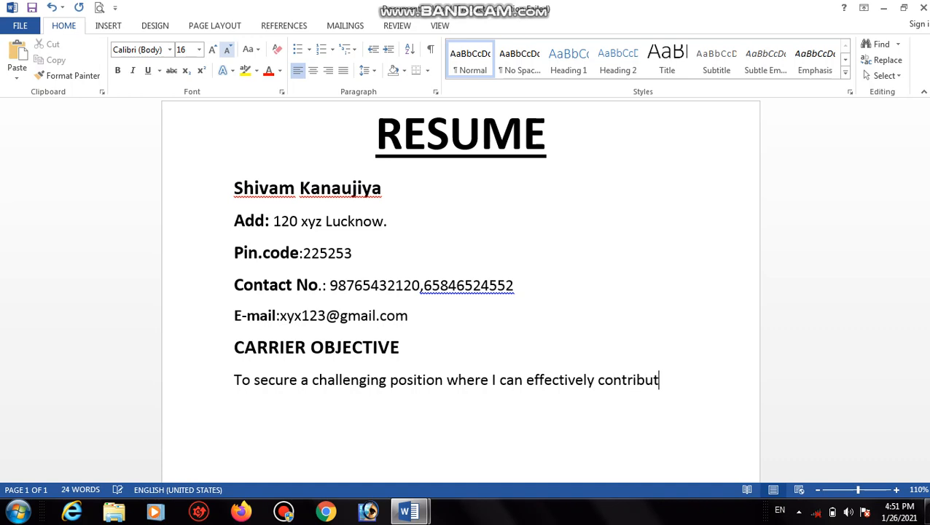
{"action": "type", "text": "e my skills a"}
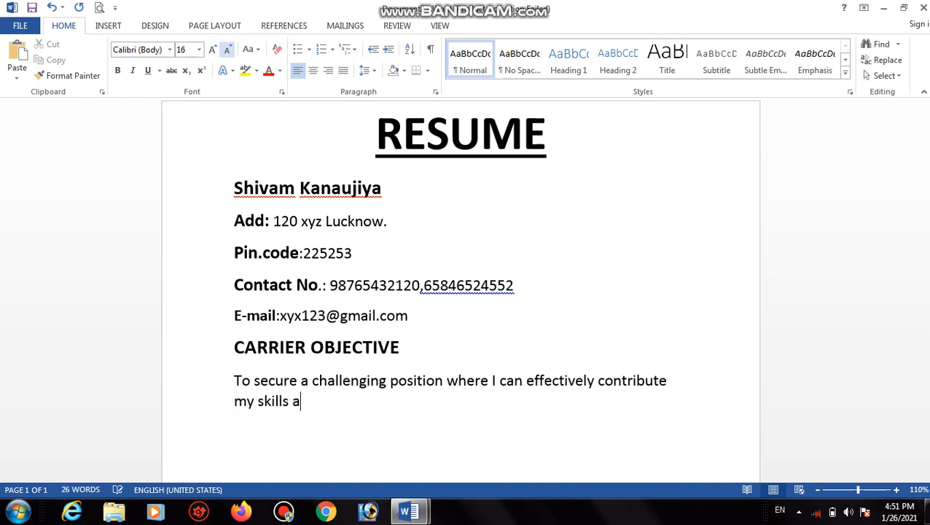
{"action": "type", "text": "nd know"}
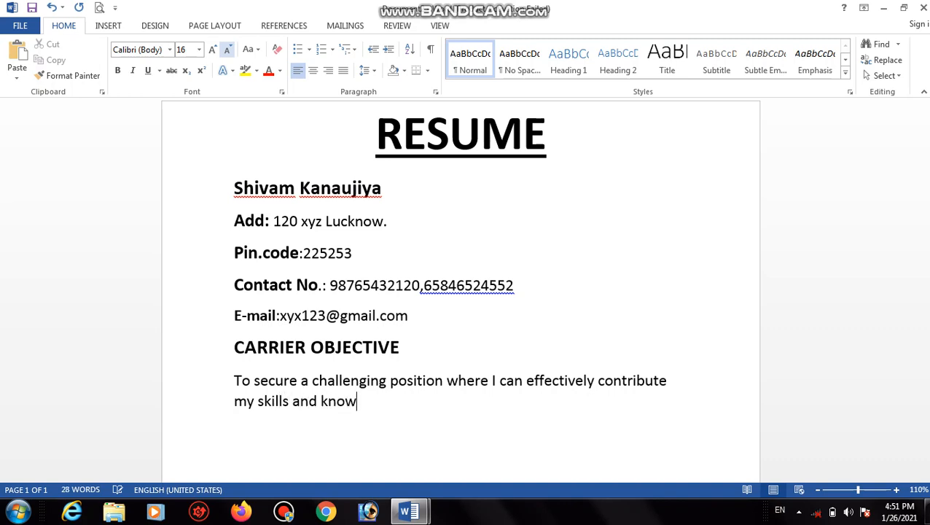
{"action": "type", "text": "ledge."}
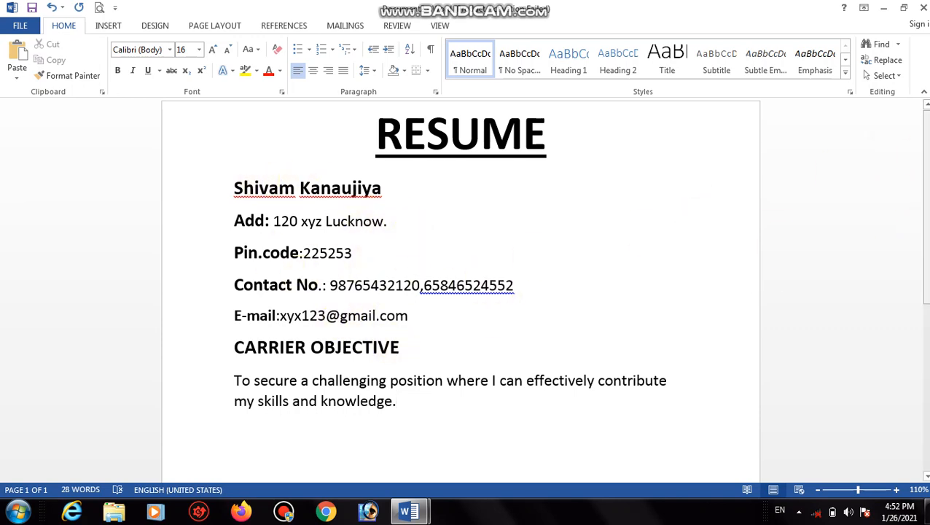
Start a new line after 'knowledge.' and begin typing the EDUCATION heading.
{"action": "scroll", "coordinate": [926, 248], "scroll_direction": "down", "scroll_amount": 3}
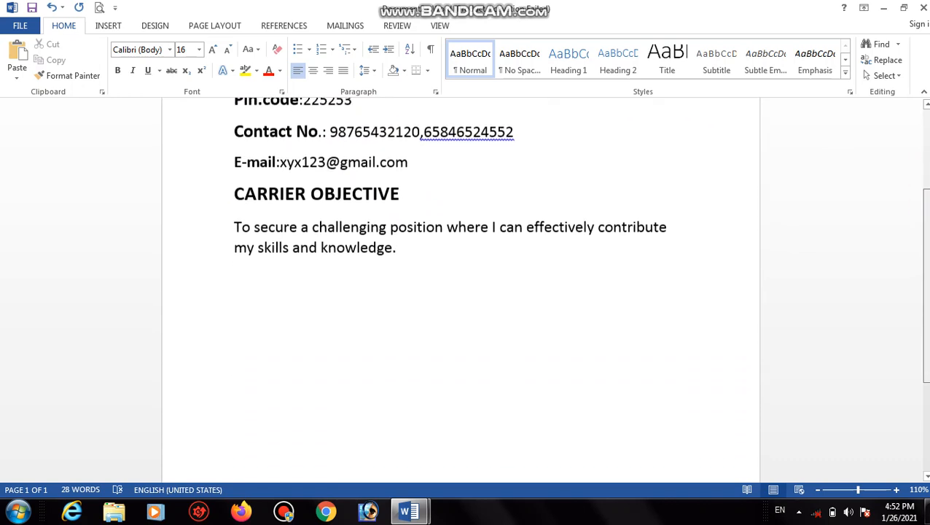
{"action": "scroll", "coordinate": [926, 248], "scroll_direction": "down", "scroll_amount": 1}
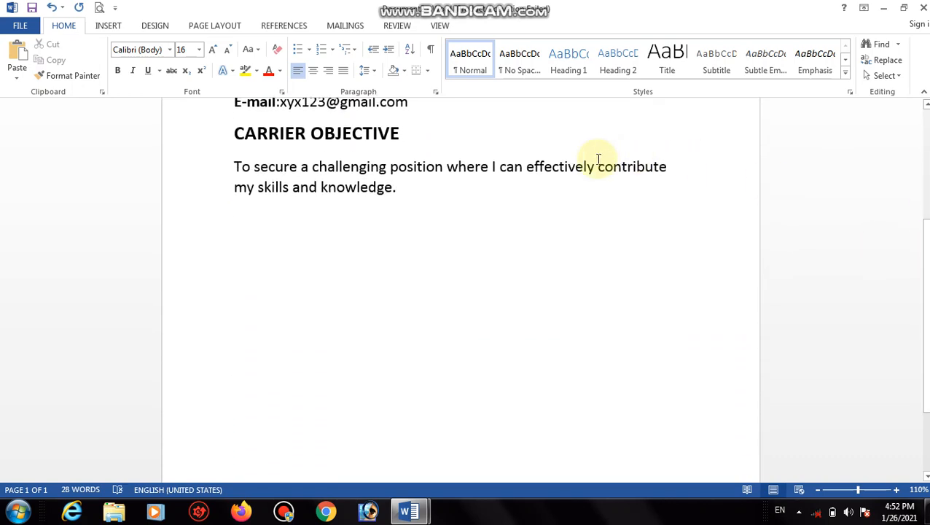
{"action": "key", "text": "Return"}
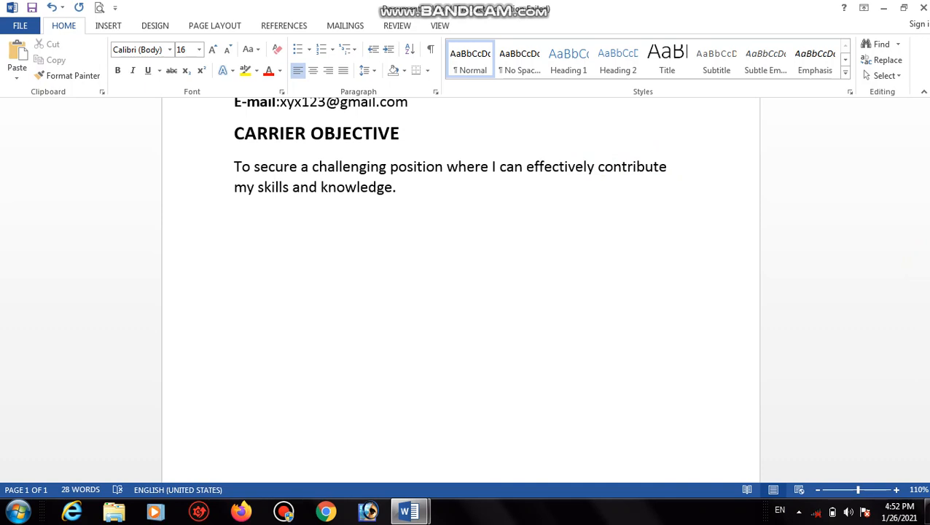
{"action": "type", "text": "EDUCATION"}
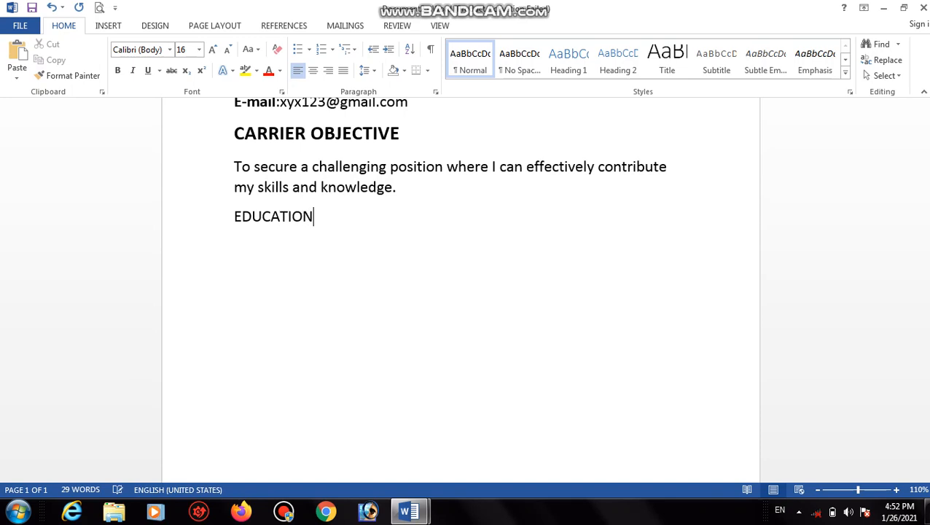
Remove the stray letter and complete the heading as 'EDUCATIONAL QULIFICATIONS'.
{"action": "type", "text": "AL QULIFIC"}
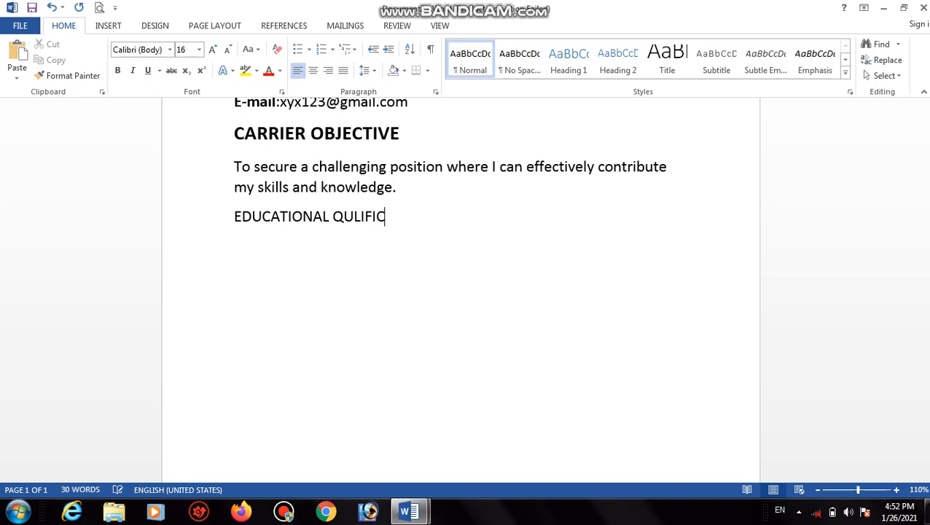
{"action": "type", "text": "ATIONS"}
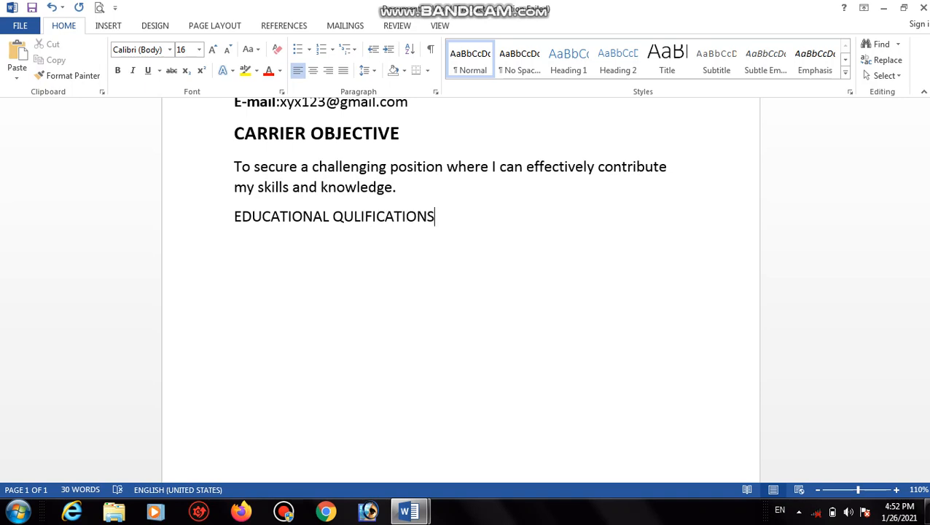
Make 'EDUCATIONAL QULIFICATIONS' bold at 20 pt, with a plain 16 pt line below it.
{"action": "left_click_drag", "start_coordinate": [454, 206], "coordinate": [215, 218]}
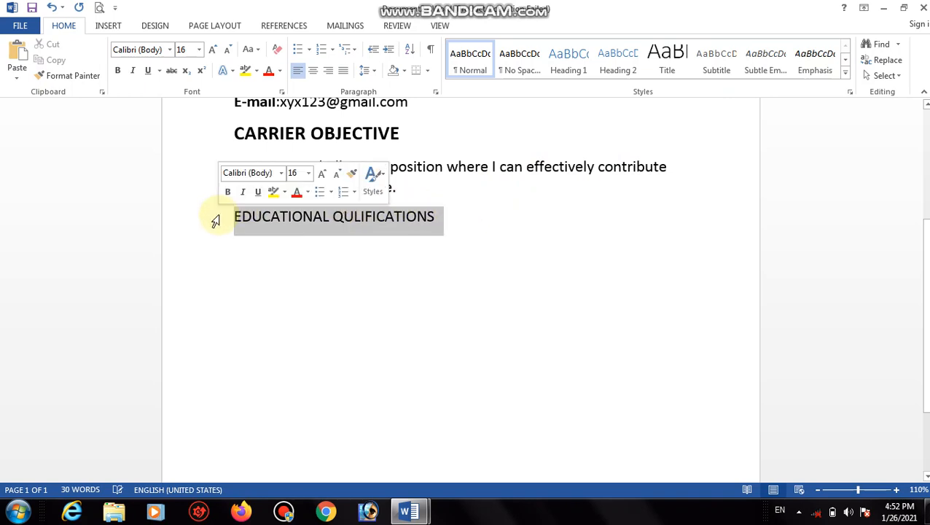
{"action": "left_click", "coordinate": [122, 71]}
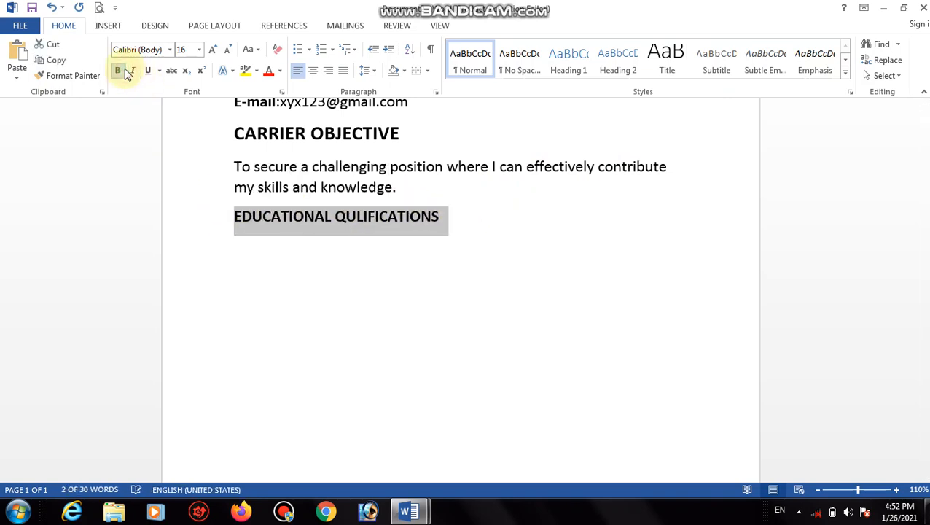
{"action": "left_click", "coordinate": [212, 49]}
{"action": "left_click", "coordinate": [212, 49]}
{"action": "left_click", "coordinate": [515, 218]}
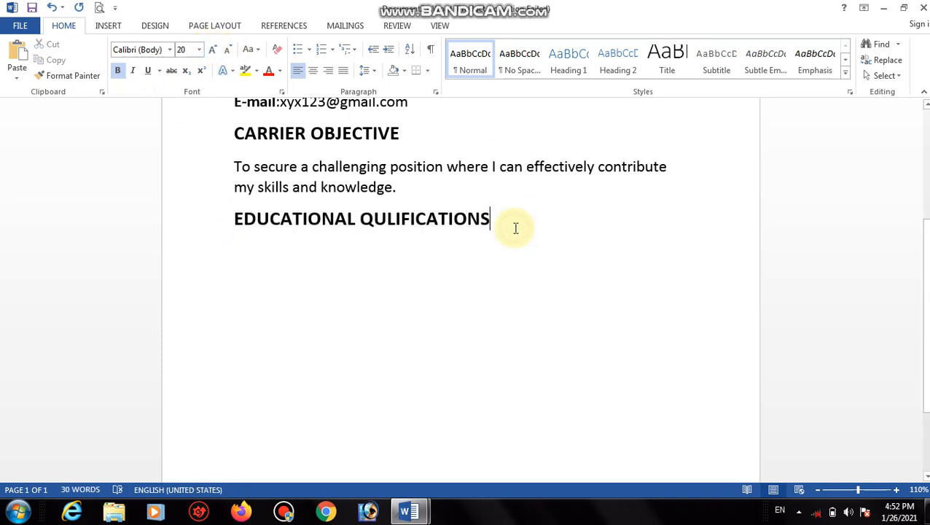
{"action": "key", "text": "Return"}
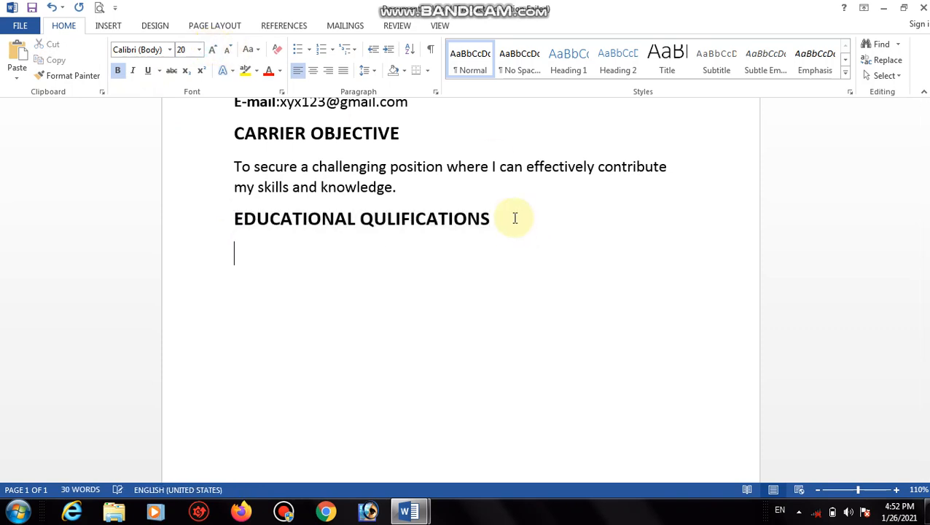
{"action": "left_click", "coordinate": [120, 71]}
{"action": "left_click", "coordinate": [226, 49]}
{"action": "left_click", "coordinate": [226, 50]}
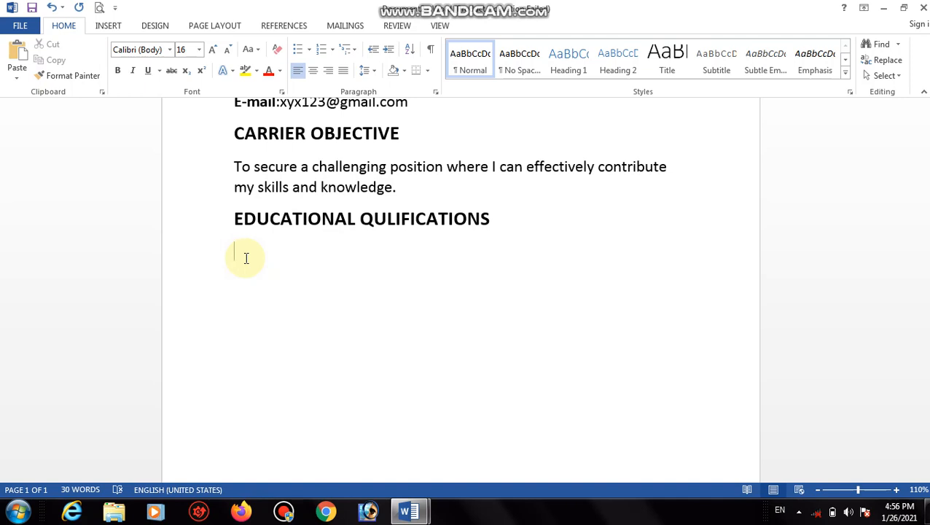
Enter 'High School ICSE Board in Year 2014.' and begin an 'Intermediate' line beneath it.
{"action": "type", "text": "High School"}
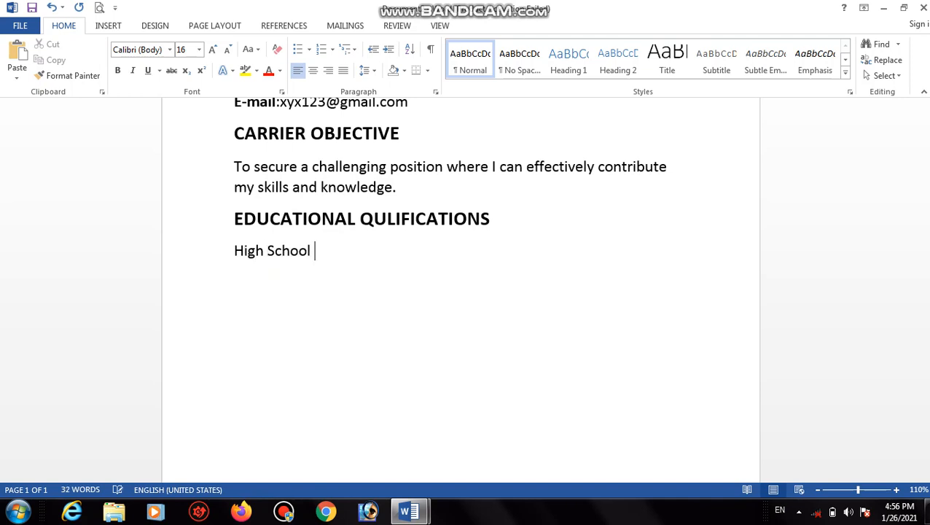
{"action": "type", "text": " ICSE Board"}
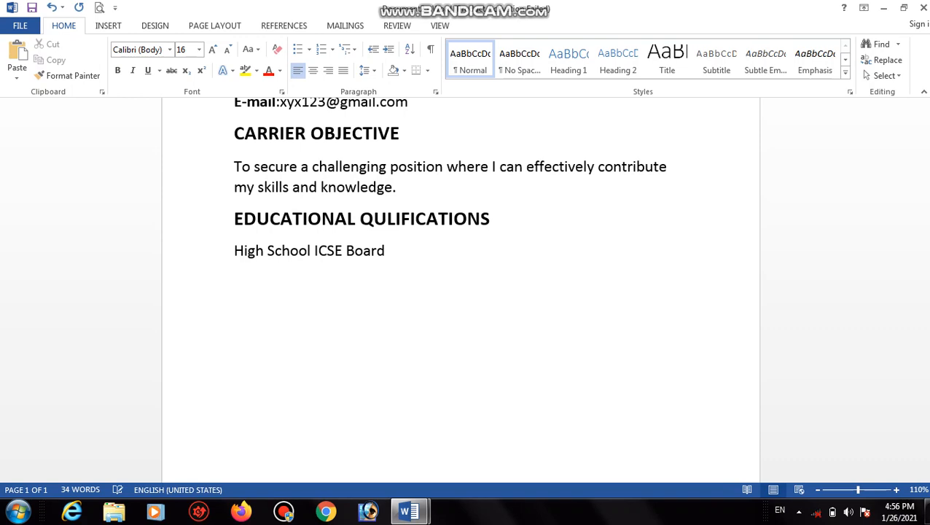
{"action": "type", "text": " in Year 20014"}
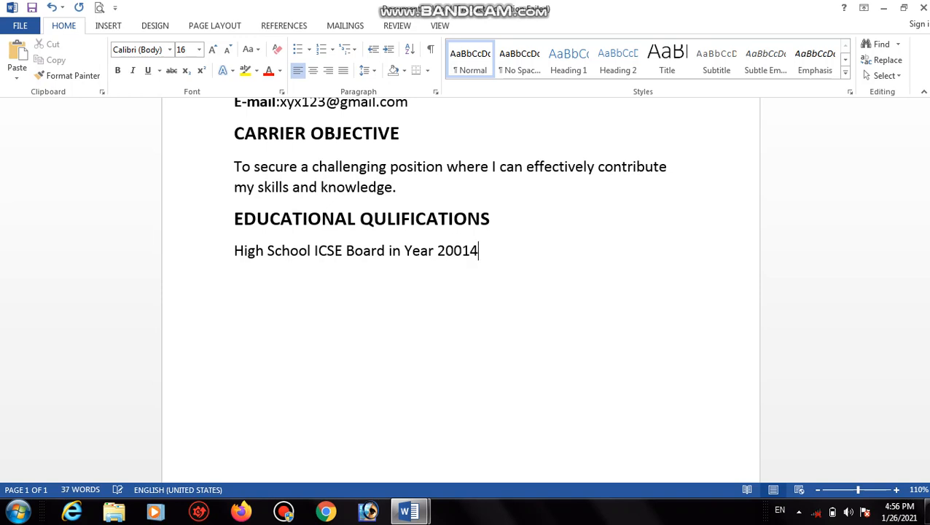
{"action": "key", "text": "BackSpace"}
{"action": "key", "text": "BackSpace"}
{"action": "key", "text": "BackSpace"}
{"action": "type", "text": "14."}
{"action": "key", "text": "Return"}
{"action": "type", "text": "Intermediate"}
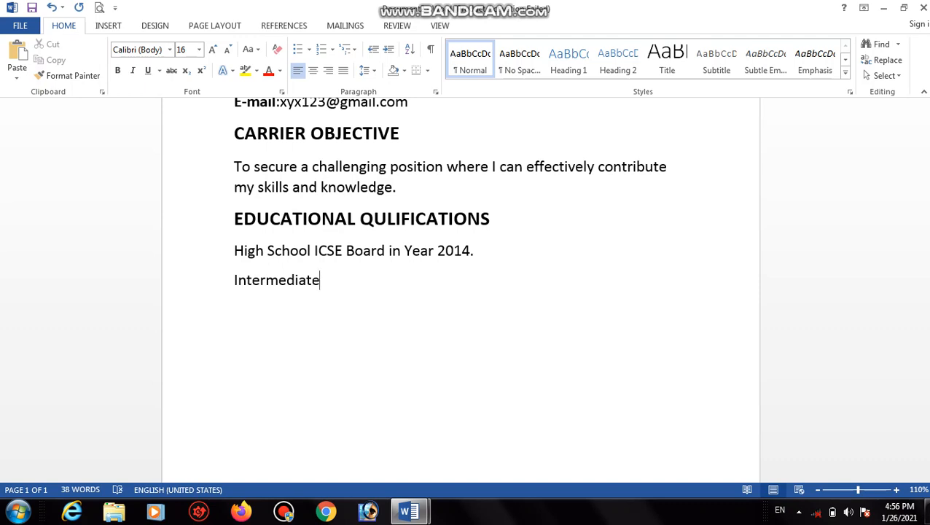
Insert the word 'from' after 'High School' in the first education line.
{"action": "left_click", "coordinate": [311, 251]}
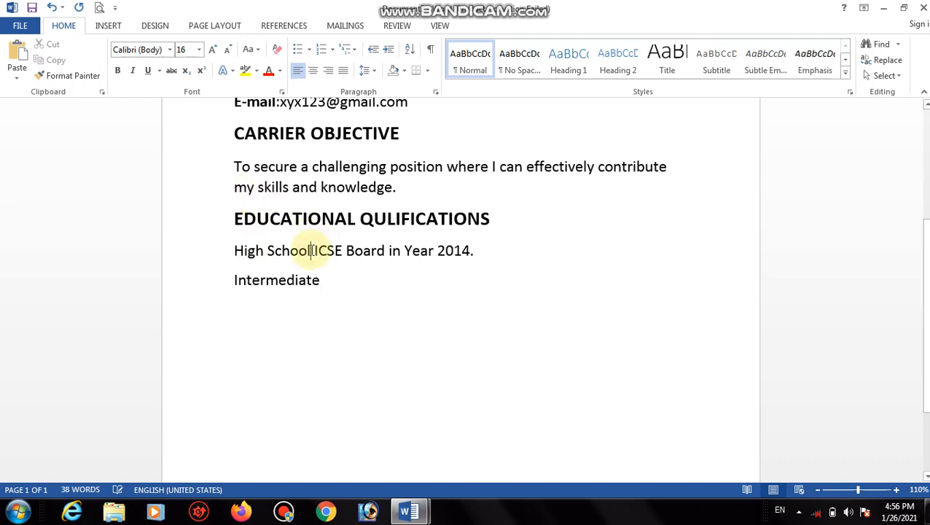
{"action": "type", "text": "fro"}
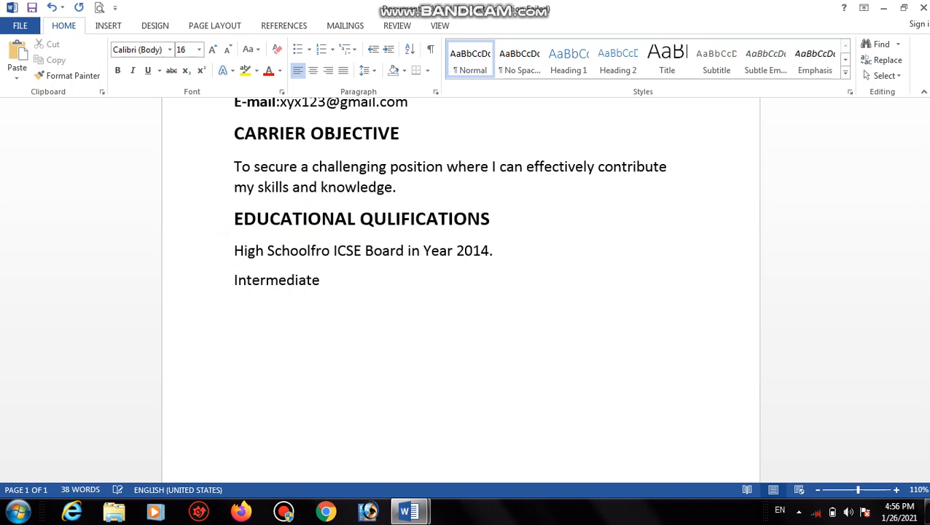
{"action": "key", "text": "BackSpace"}
{"action": "key", "text": "BackSpace"}
{"action": "key", "text": "BackSpace"}
{"action": "type", "text": "fro"}
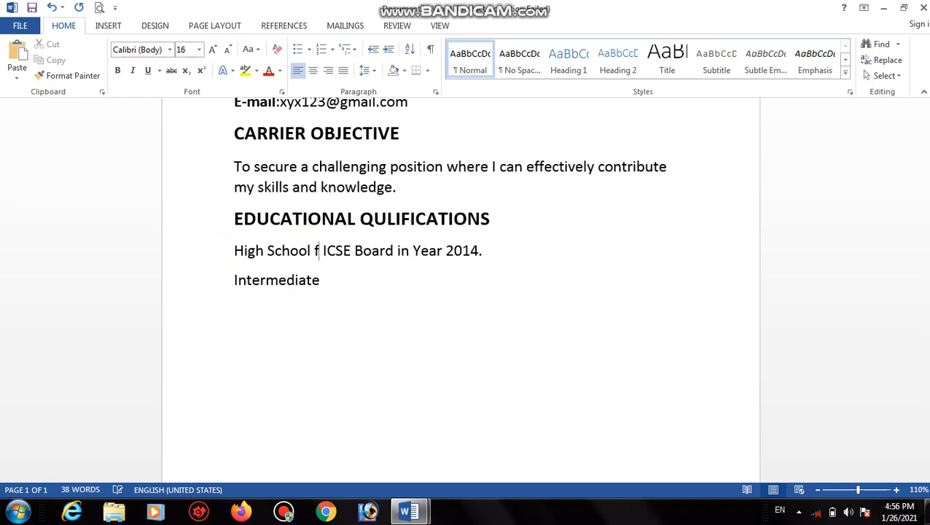
{"action": "type", "text": "m"}
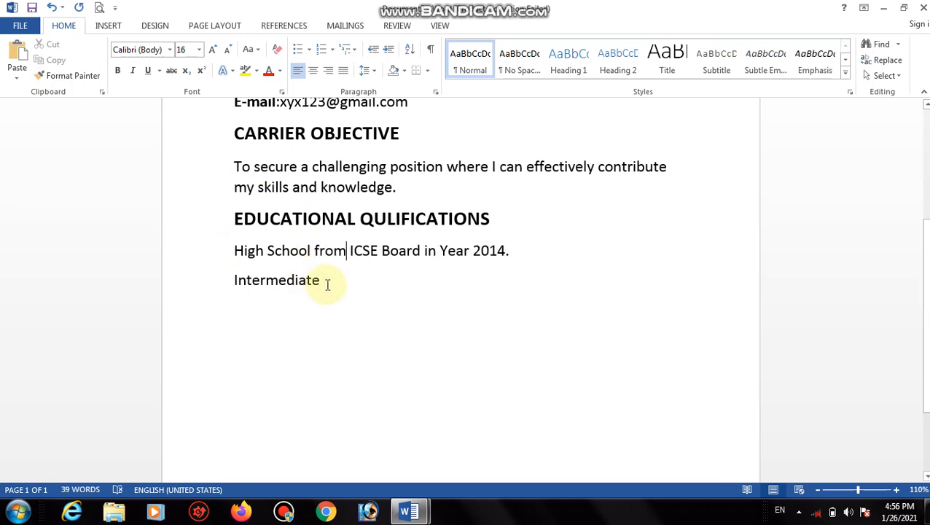
Complete 'Intermediate from ISC Board in Year 2016.' and add 'Graduation From CSJM University.' below.
{"action": "left_click", "coordinate": [324, 283]}
{"action": "type", "text": "from "}
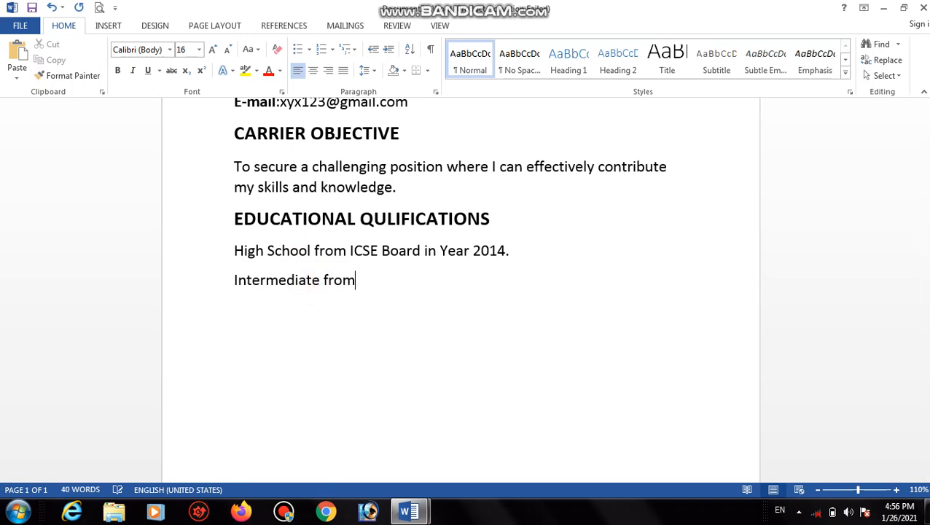
{"action": "type", "text": "ISC Board"}
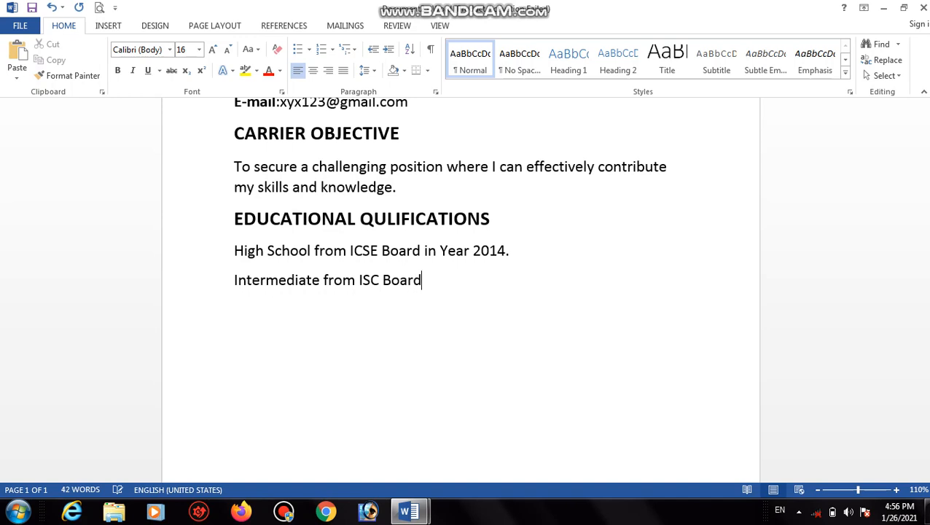
{"action": "type", "text": " in Year 2016."}
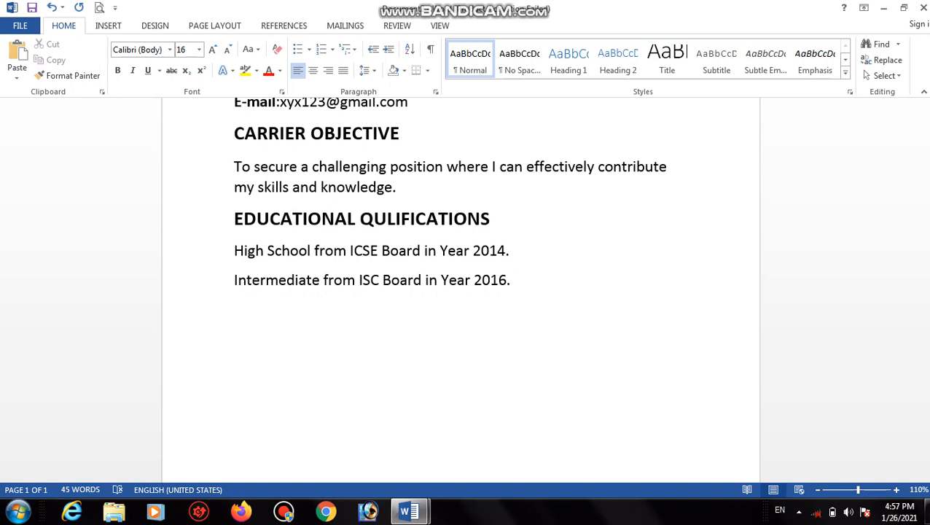
{"action": "key", "text": "Return"}
{"action": "type", "text": "Graduation"}
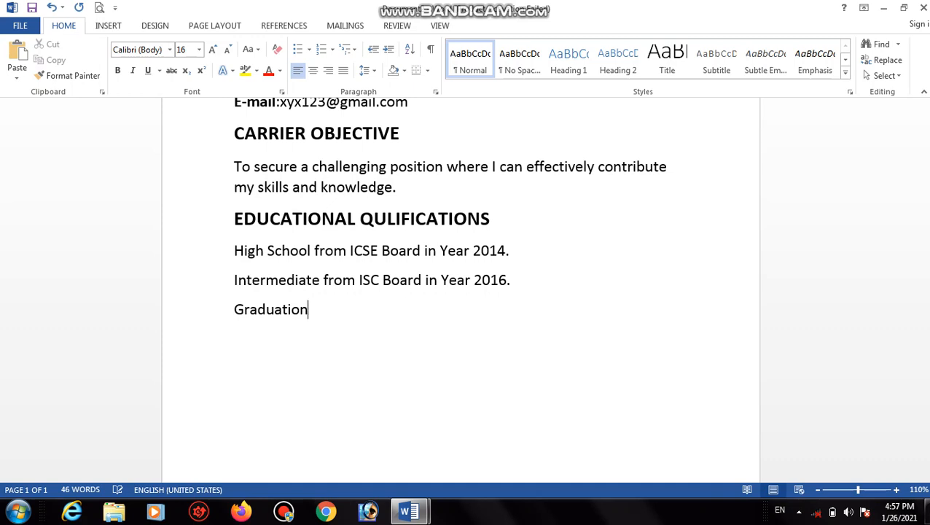
{"action": "type", "text": " From CSJ"}
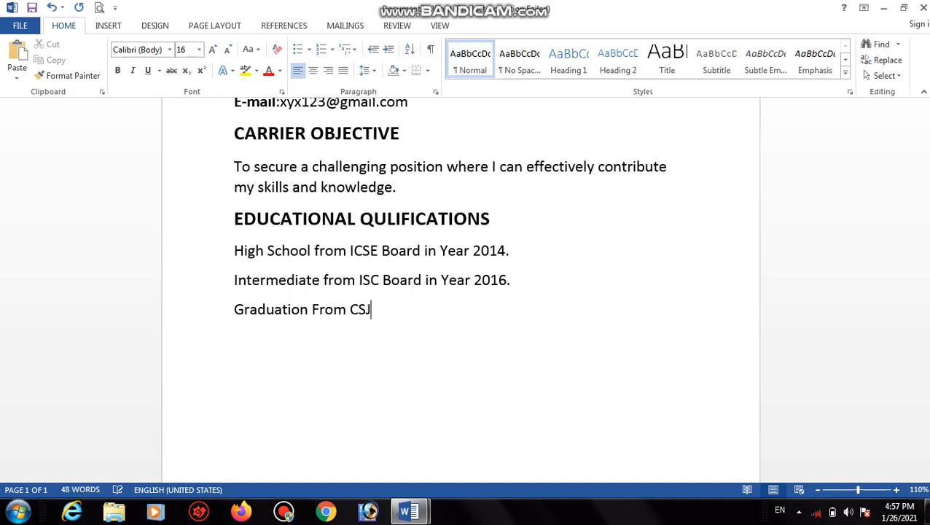
{"action": "type", "text": "M Univer"}
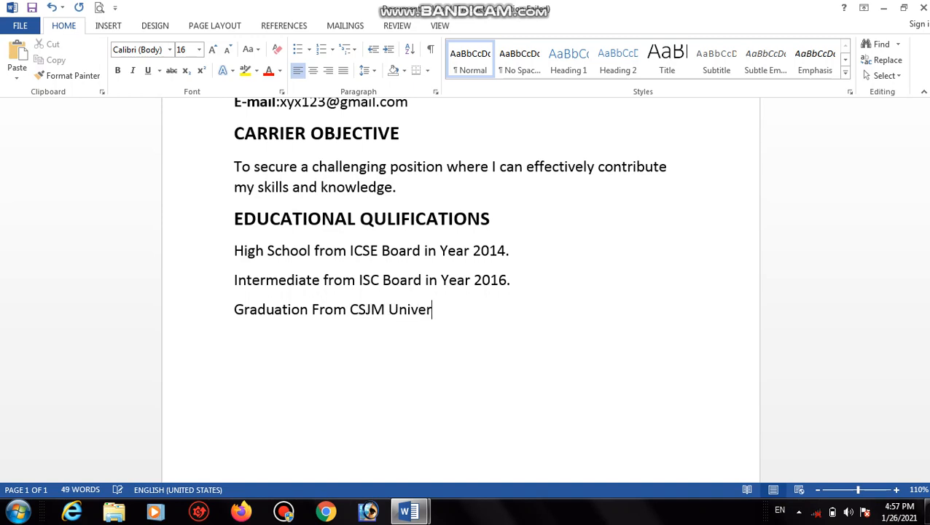
{"action": "type", "text": "sity."}
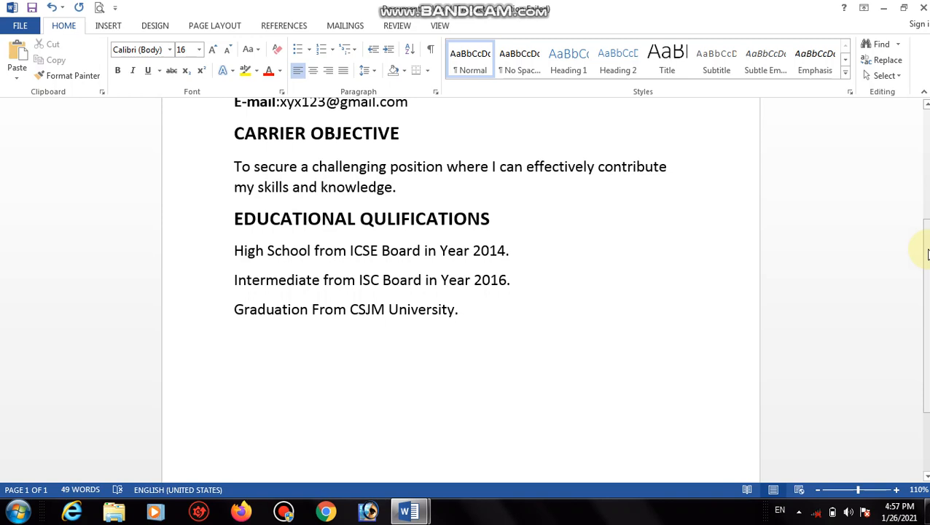
Add a 'COMPUTER SKILLS' line below the graduation entry, correcting the extra S.
{"action": "key", "text": "Return"}
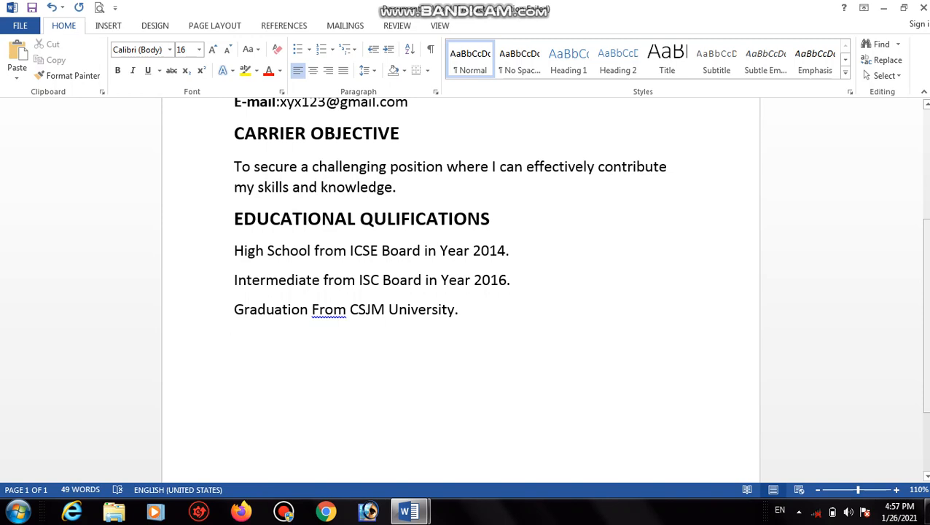
{"action": "type", "text": "COMPUTERS"}
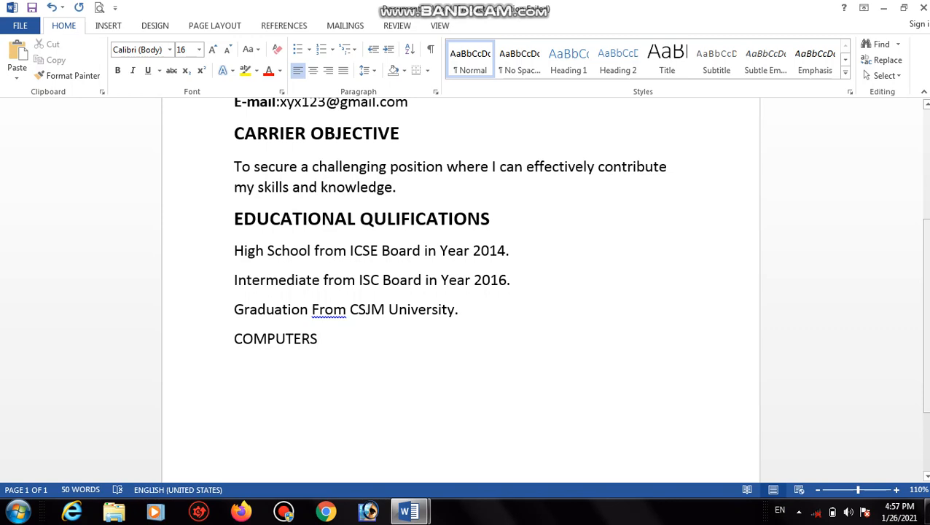
{"action": "key", "text": "BackSpace"}
{"action": "type", "text": "SKILLS"}
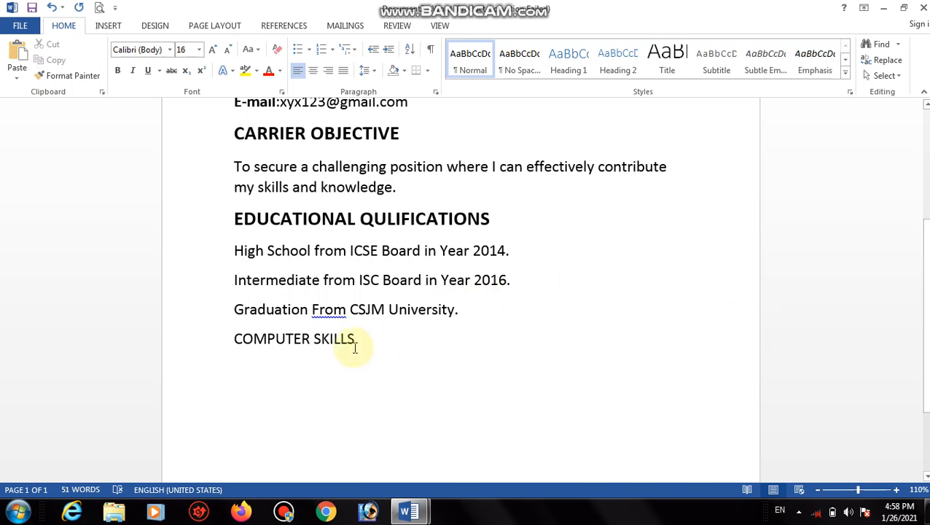
Make 'COMPUTER SKILLS' bold at 20 pt and start a new 16 pt line beneath it.
{"action": "left_click_drag", "start_coordinate": [356, 342], "coordinate": [254, 353]}
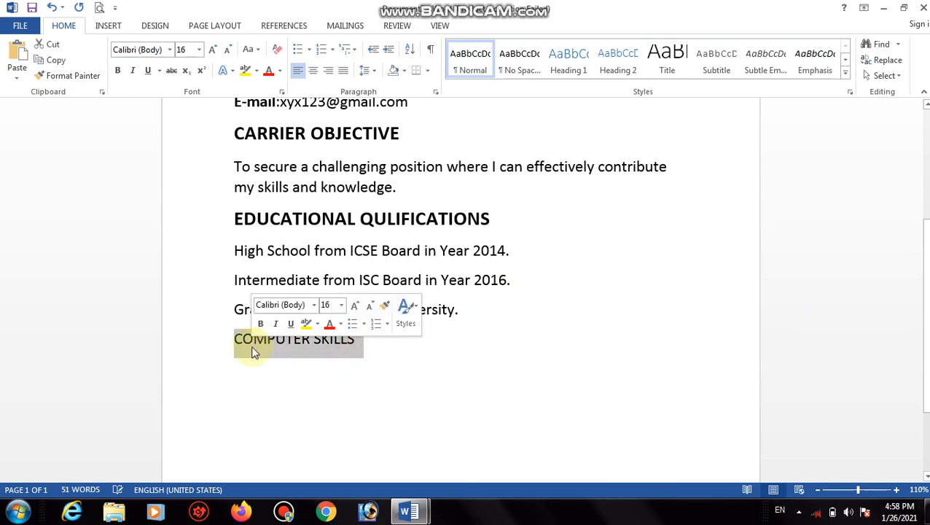
{"action": "left_click", "coordinate": [119, 70]}
{"action": "left_click", "coordinate": [212, 51]}
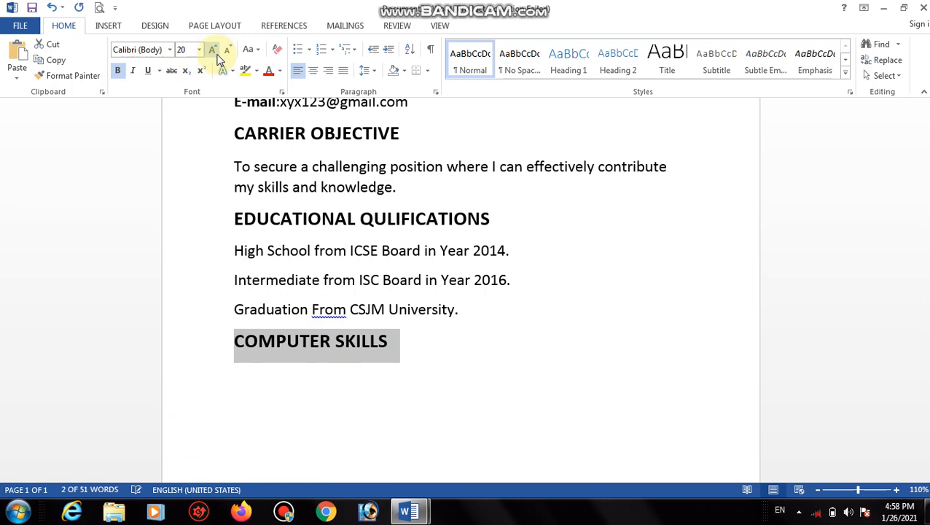
{"action": "left_click", "coordinate": [417, 343]}
{"action": "key", "text": "Return"}
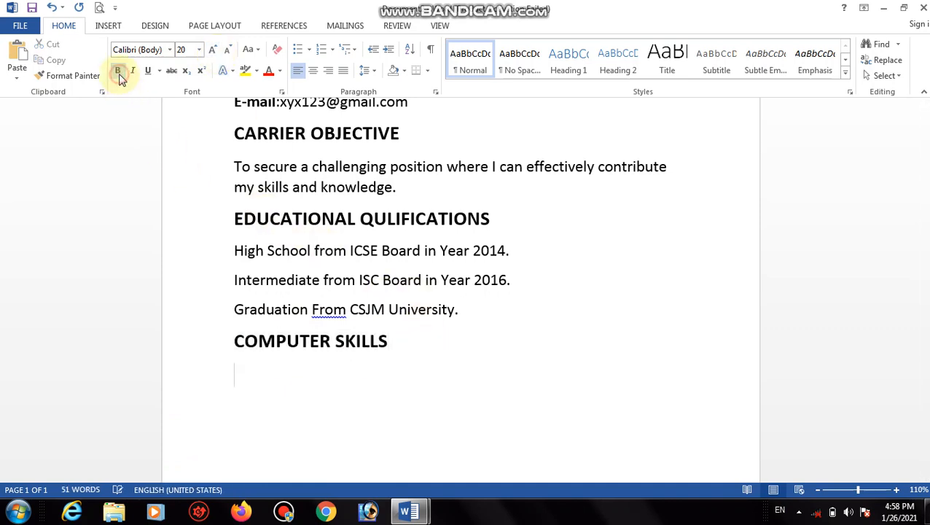
{"action": "left_click", "coordinate": [210, 52]}
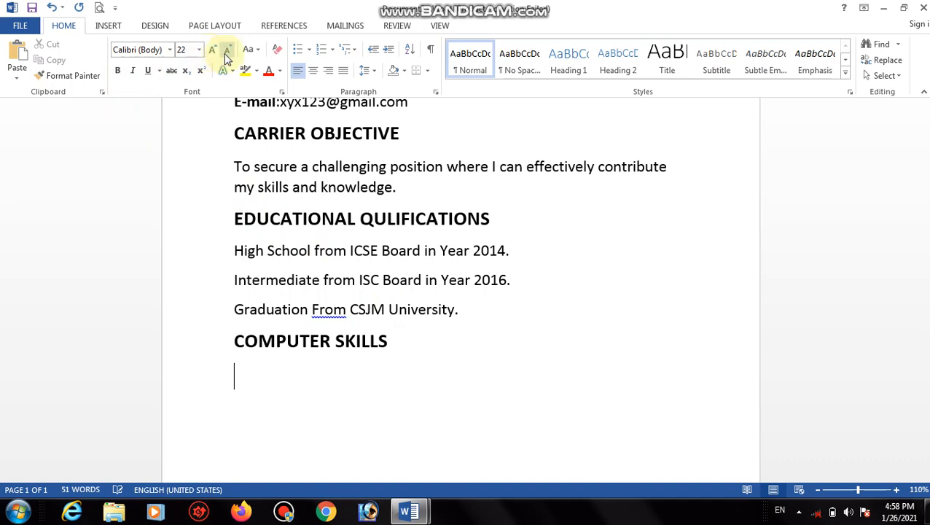
{"action": "left_click", "coordinate": [227, 51]}
{"action": "left_click", "coordinate": [227, 52]}
{"action": "left_click", "coordinate": [227, 51]}
List ADCA, CCC, DCA, TALLY, DTP and O LEVEL on separate lines under COMPUTER SKILLS.
{"action": "type", "text": "A"}
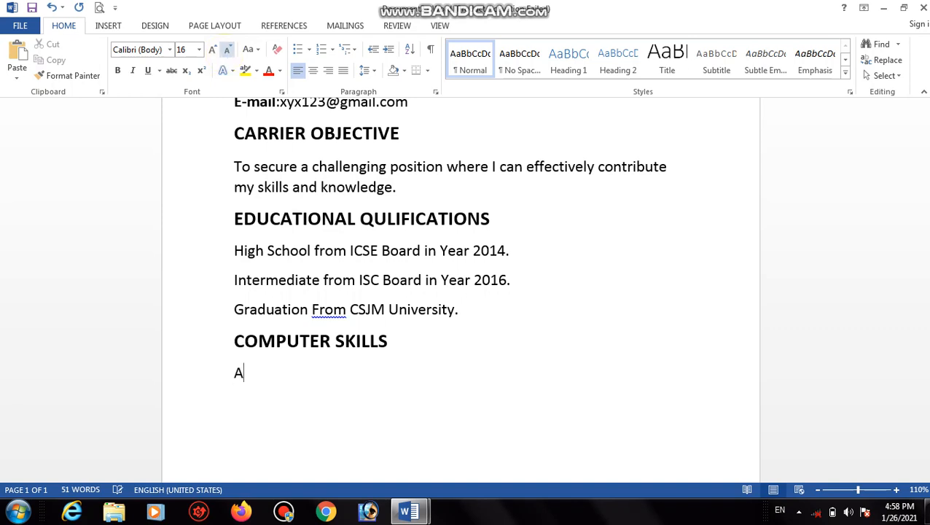
{"action": "type", "text": "DCA"}
{"action": "key", "text": "Return"}
{"action": "type", "text": "CCC"}
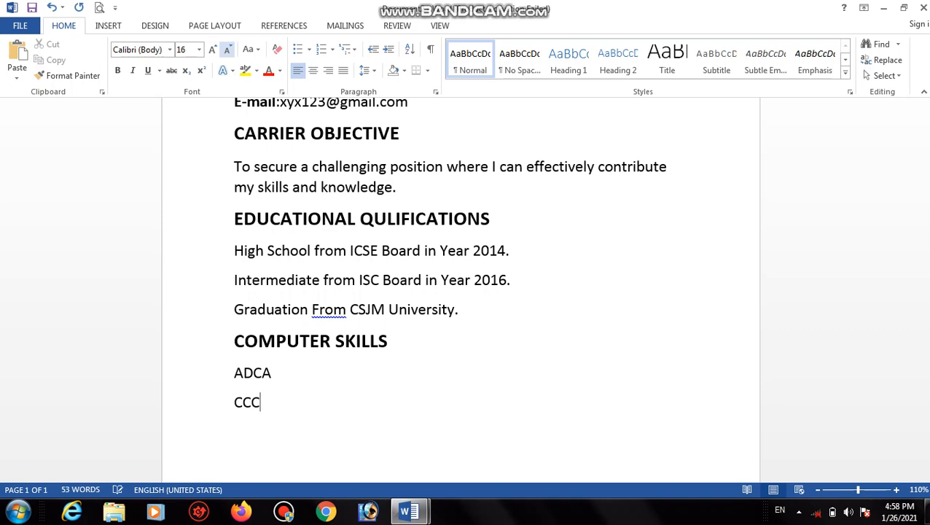
{"action": "key", "text": "Return"}
{"action": "type", "text": "DCA"}
{"action": "key", "text": "Return"}
{"action": "type", "text": "TALLY"}
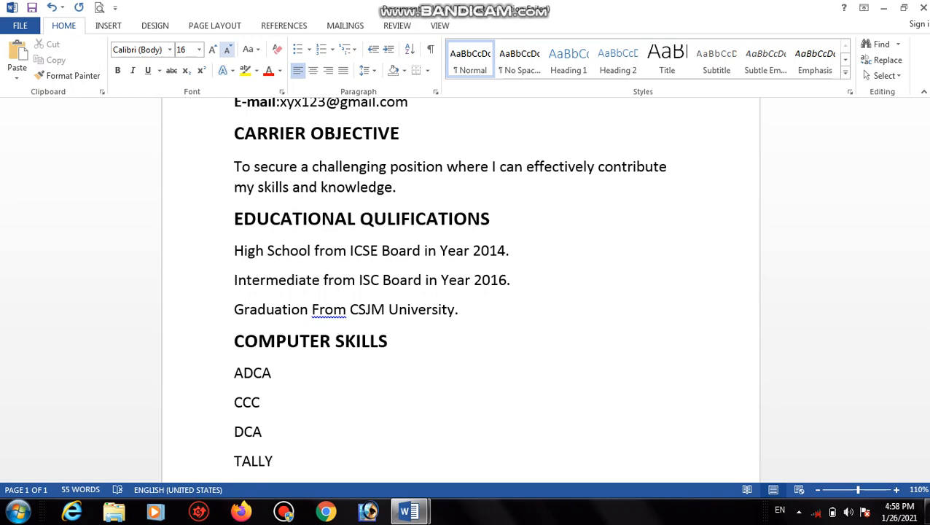
{"action": "key", "text": "Return"}
{"action": "type", "text": "DTP"}
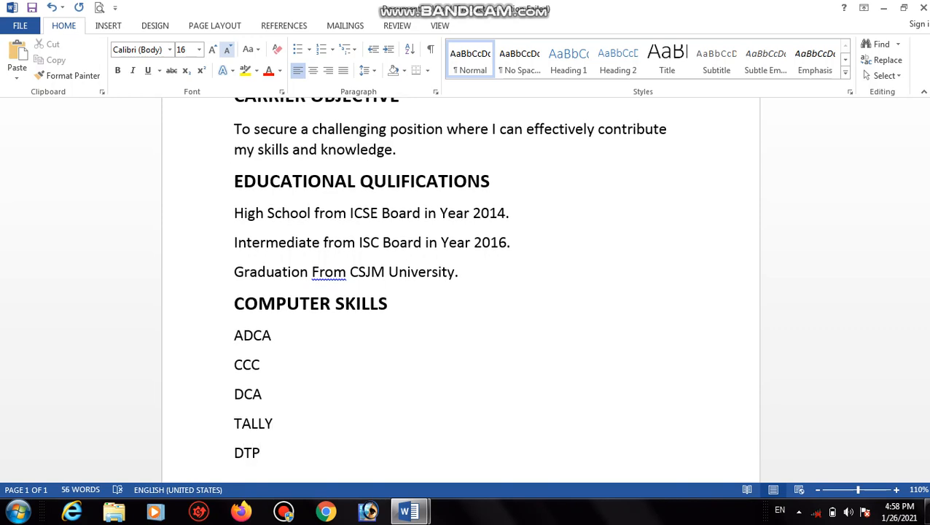
{"action": "key", "text": "Return"}
{"action": "type", "text": "O L"}
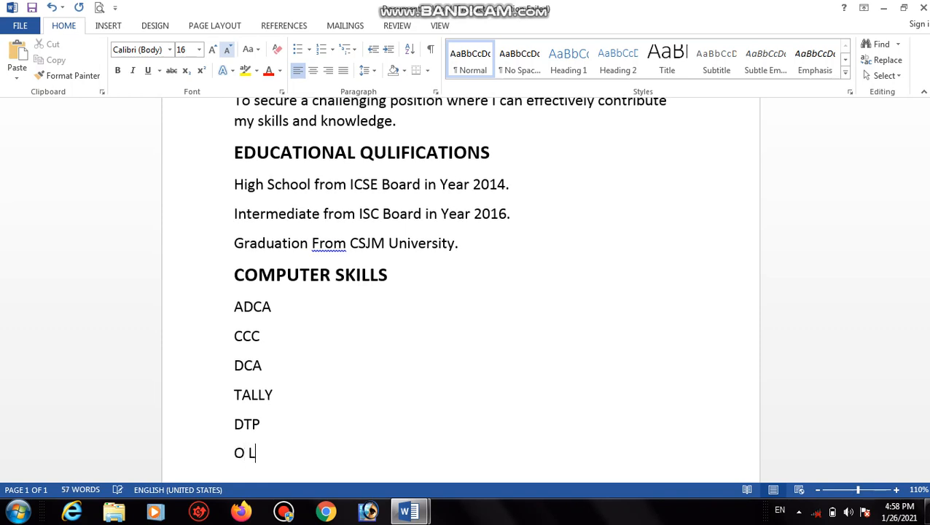
{"action": "type", "text": "EVEL"}
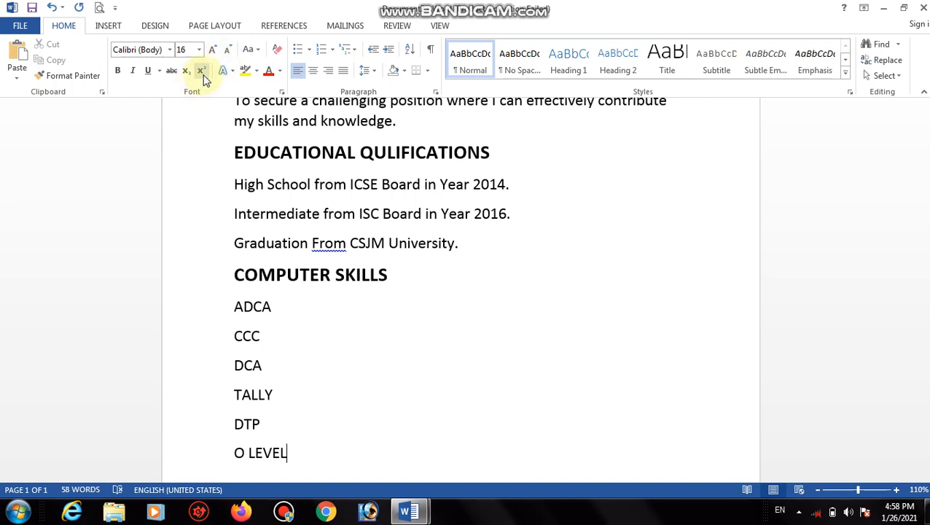
Change the O LEVEL entry to 'Appearing O LEVEL computer course.'.
{"action": "left_click", "coordinate": [236, 449]}
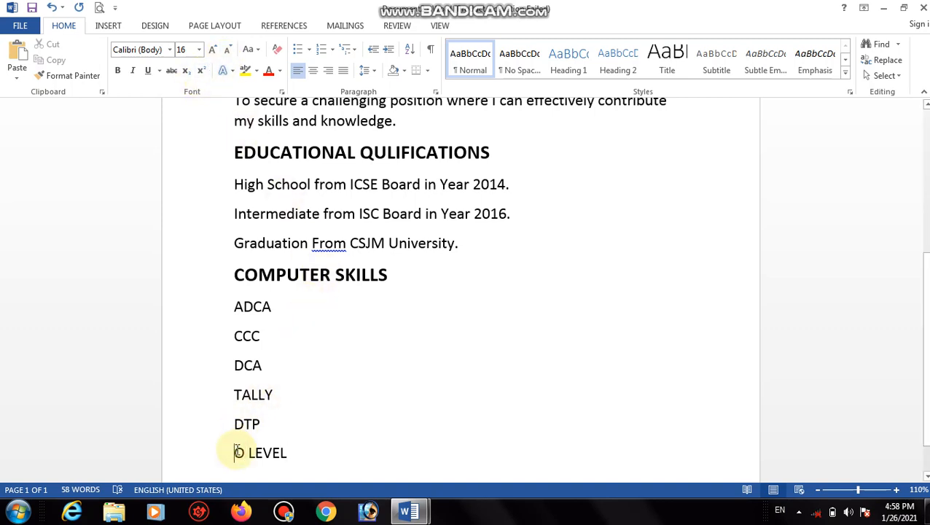
{"action": "type", "text": "App"}
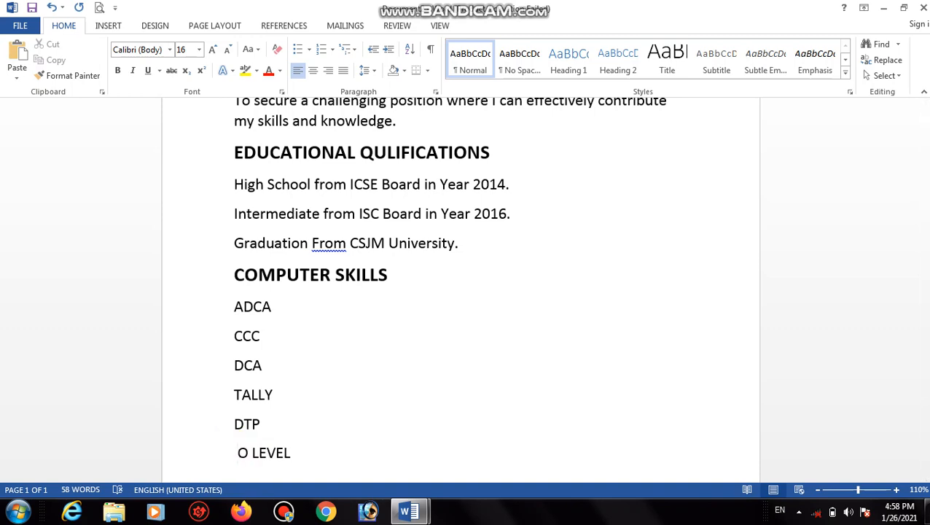
{"action": "type", "text": "earing"}
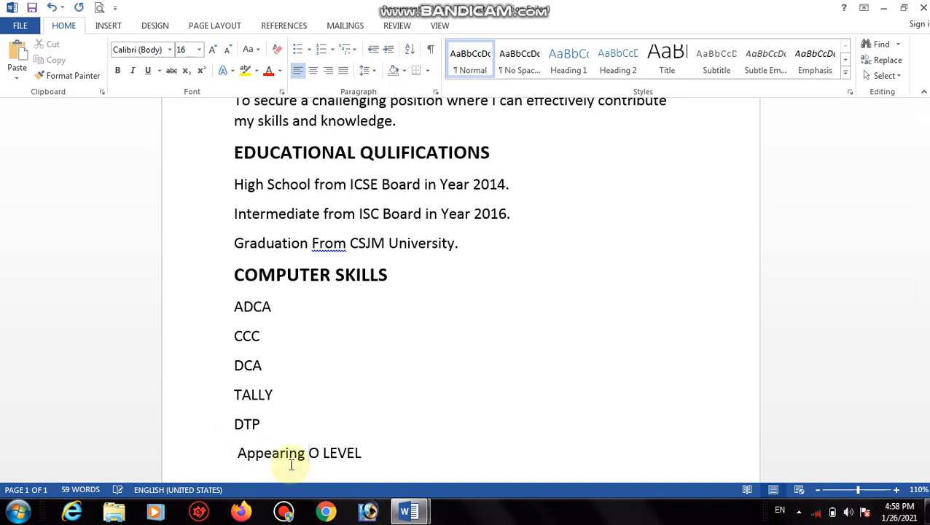
{"action": "left_click", "coordinate": [375, 458]}
{"action": "type", "text": "c"}
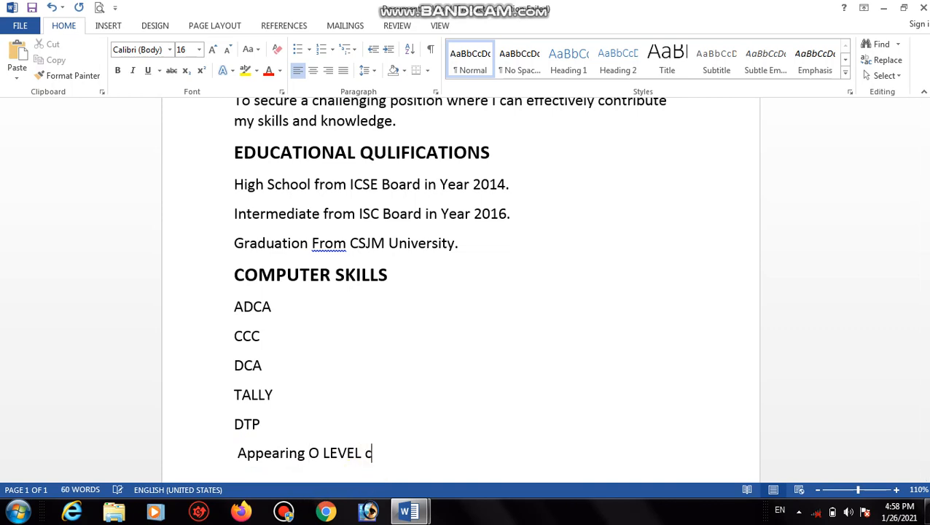
{"action": "type", "text": "omputer cour"}
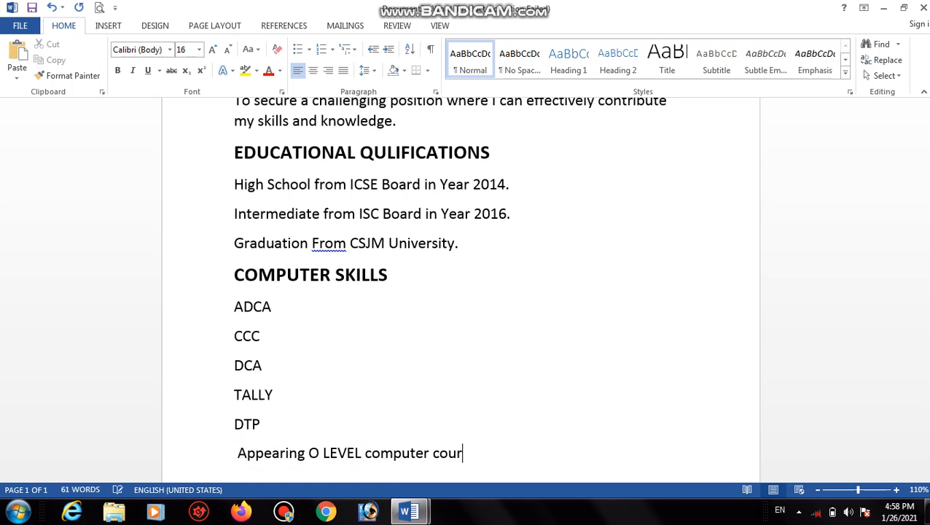
{"action": "type", "text": "se."}
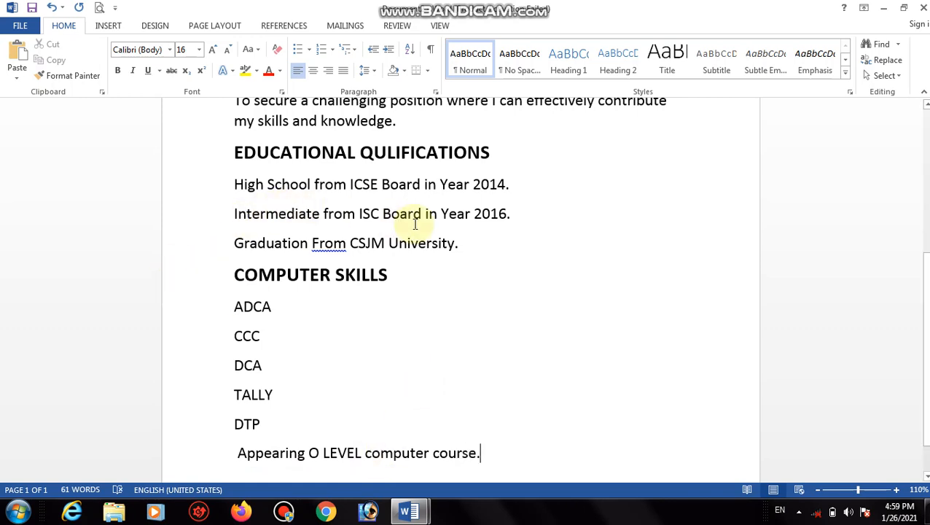
Add 'Appearing' before the Graduation line, then delete it again.
{"action": "left_click", "coordinate": [238, 239]}
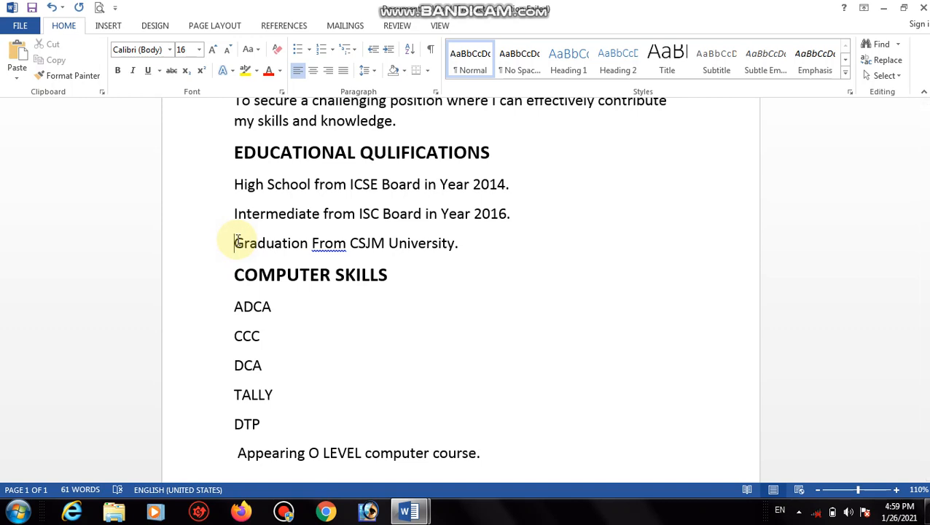
{"action": "type", "text": "Appea"}
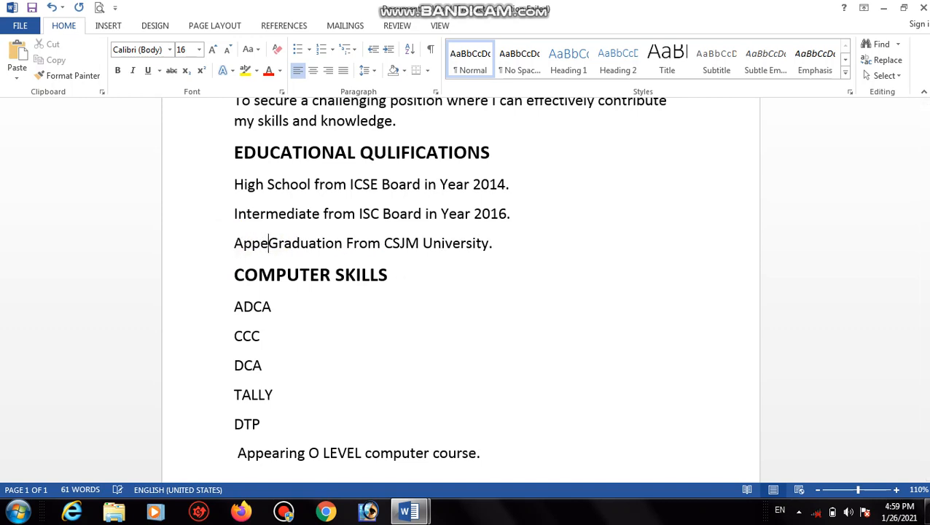
{"action": "type", "text": "ring"}
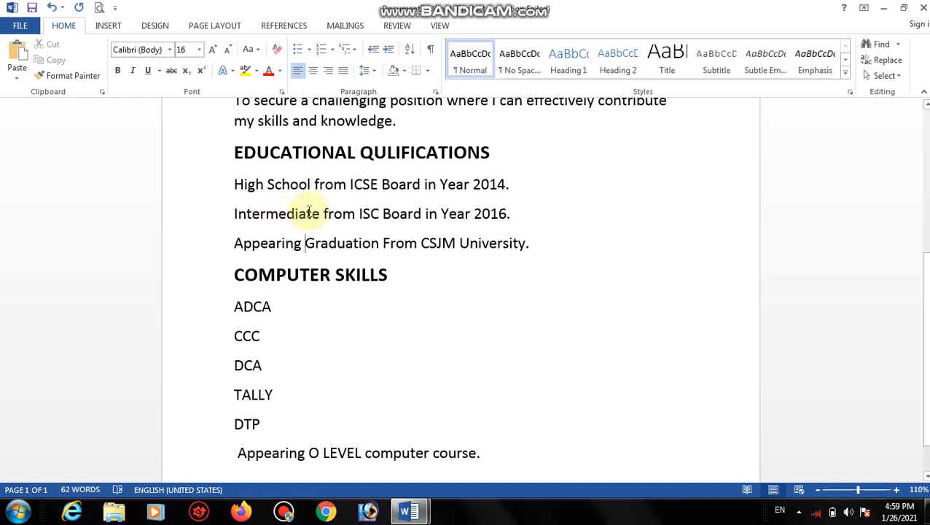
{"action": "key", "text": "BackSpace"}
{"action": "key", "text": "BackSpace"}
{"action": "key", "text": "BackSpace"}
{"action": "key", "text": "BackSpace"}
{"action": "key", "text": "BackSpace"}
{"action": "key", "text": "BackSpace"}
{"action": "key", "text": "BackSpace"}
{"action": "key", "text": "BackSpace"}
{"action": "key", "text": "BackSpace"}
{"action": "key", "text": "BackSpace"}
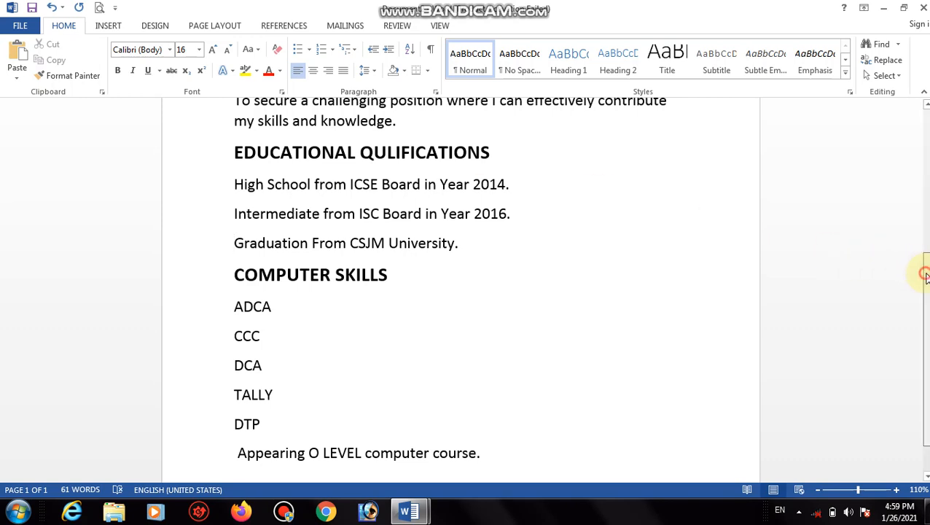
{"action": "left_click_drag", "start_coordinate": [924, 274], "coordinate": [923, 318]}
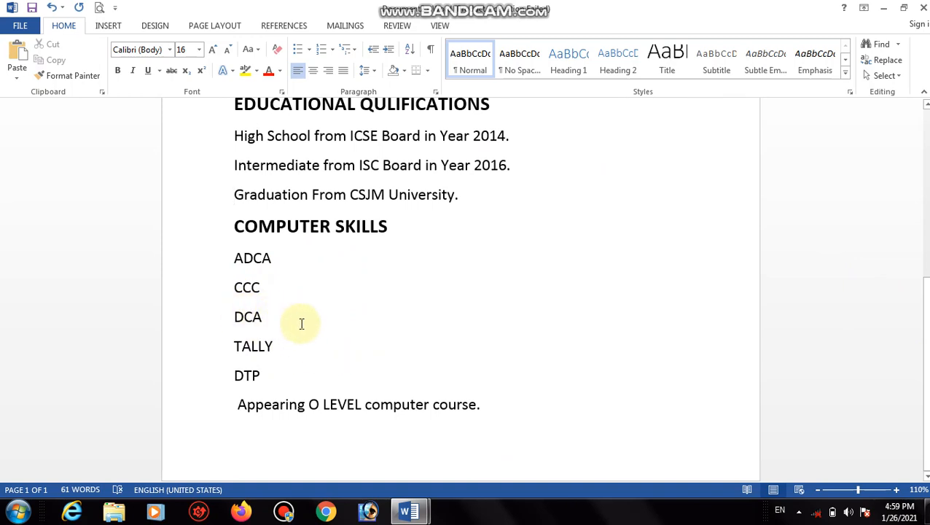
Delete the DCA, TALLY, DTP and O LEVEL entries, keeping ADCA and CCC, and type STRENGHTS.
{"action": "left_click", "coordinate": [503, 408]}
{"action": "key", "text": "BackSpace"}
{"action": "key", "text": "BackSpace"}
{"action": "key", "text": "BackSpace"}
{"action": "key", "text": "BackSpace"}
{"action": "key", "text": "BackSpace"}
{"action": "key", "text": "BackSpace"}
{"action": "key", "text": "BackSpace"}
{"action": "key", "text": "BackSpace"}
{"action": "key", "text": "BackSpace"}
{"action": "key", "text": "BackSpace"}
{"action": "key", "text": "BackSpace"}
{"action": "key", "text": "BackSpace"}
{"action": "key", "text": "BackSpace"}
{"action": "key", "text": "BackSpace"}
{"action": "key", "text": "BackSpace"}
{"action": "key", "text": "BackSpace"}
{"action": "key", "text": "BackSpace"}
{"action": "key", "text": "BackSpace"}
{"action": "key", "text": "BackSpace"}
{"action": "key", "text": "BackSpace"}
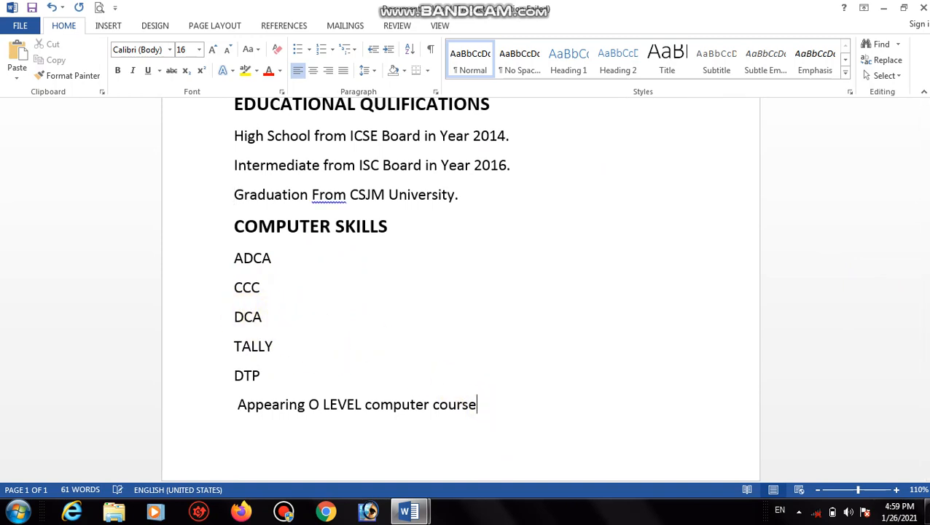
{"action": "key", "text": "BackSpace"}
{"action": "key", "text": "BackSpace"}
{"action": "key", "text": "BackSpace"}
{"action": "key", "text": "BackSpace"}
{"action": "key", "text": "BackSpace"}
{"action": "key", "text": "BackSpace"}
{"action": "key", "text": "BackSpace"}
{"action": "key", "text": "BackSpace"}
{"action": "key", "text": "BackSpace"}
{"action": "key", "text": "BackSpace"}
{"action": "key", "text": "BackSpace"}
{"action": "key", "text": "BackSpace"}
{"action": "key", "text": "BackSpace"}
{"action": "key", "text": "BackSpace"}
{"action": "key", "text": "BackSpace"}
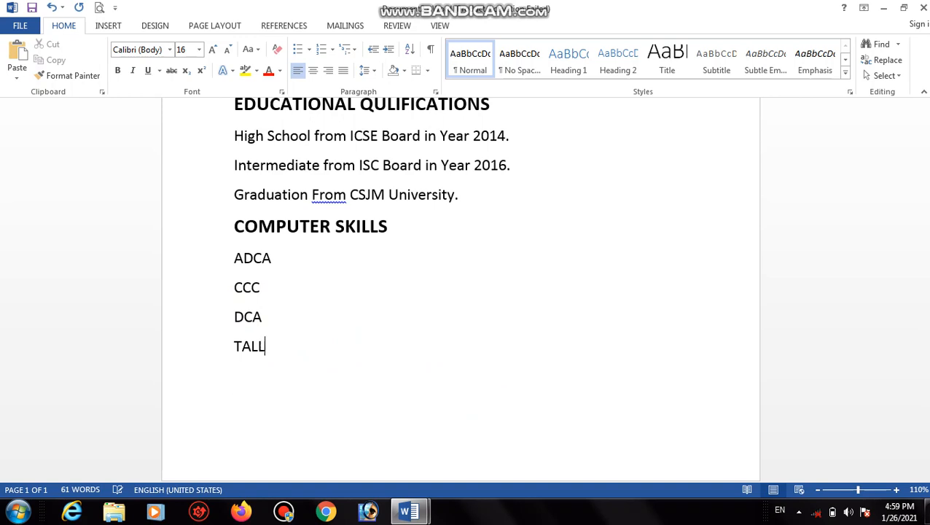
{"action": "key", "text": "BackSpace"}
{"action": "key", "text": "BackSpace"}
{"action": "key", "text": "BackSpace"}
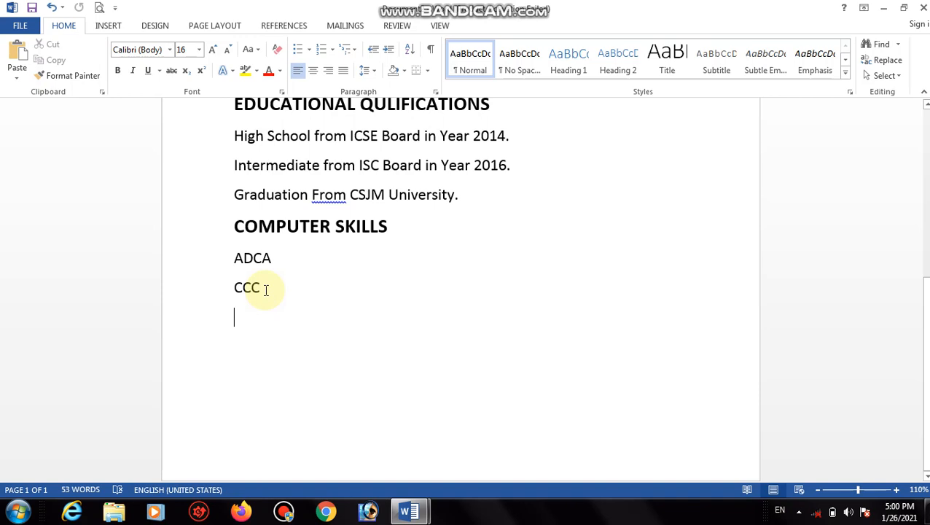
{"action": "type", "text": "STRE"}
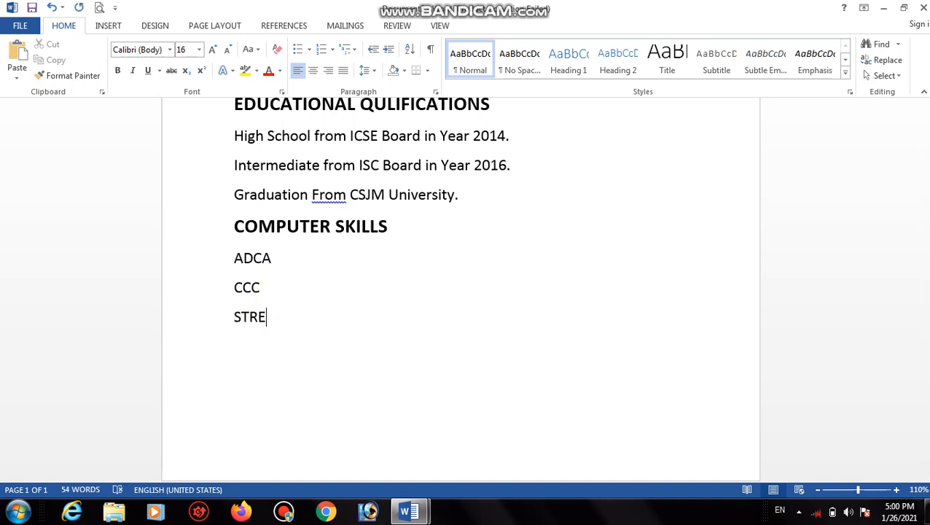
{"action": "type", "text": "NGHTS"}
Format STRENGHTS as a bold 18 pt heading and start a new line beneath it.
{"action": "left_click_drag", "start_coordinate": [314, 315], "coordinate": [221, 312]}
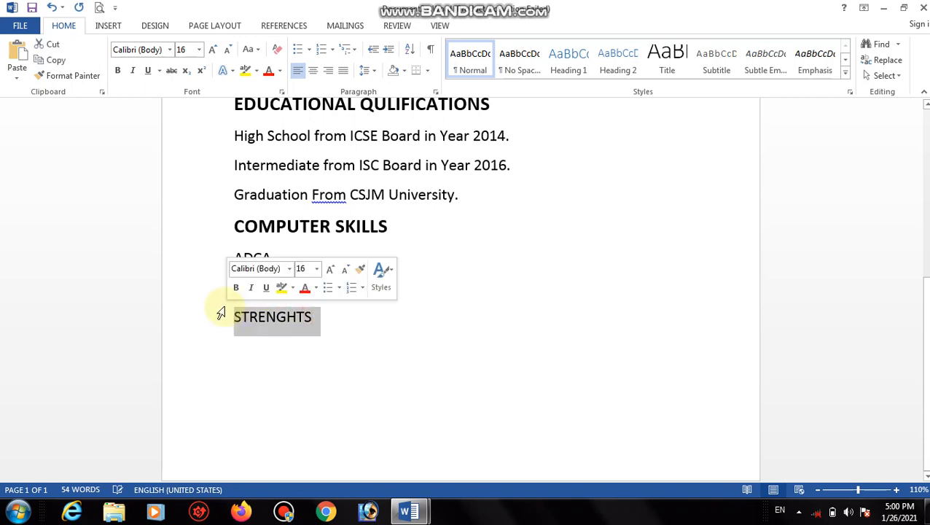
{"action": "left_click", "coordinate": [117, 70]}
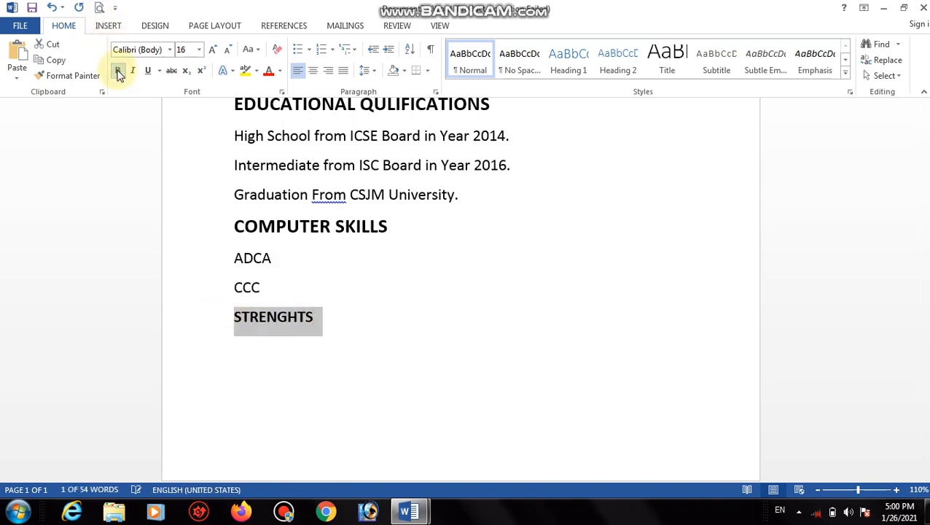
{"action": "left_click", "coordinate": [212, 51]}
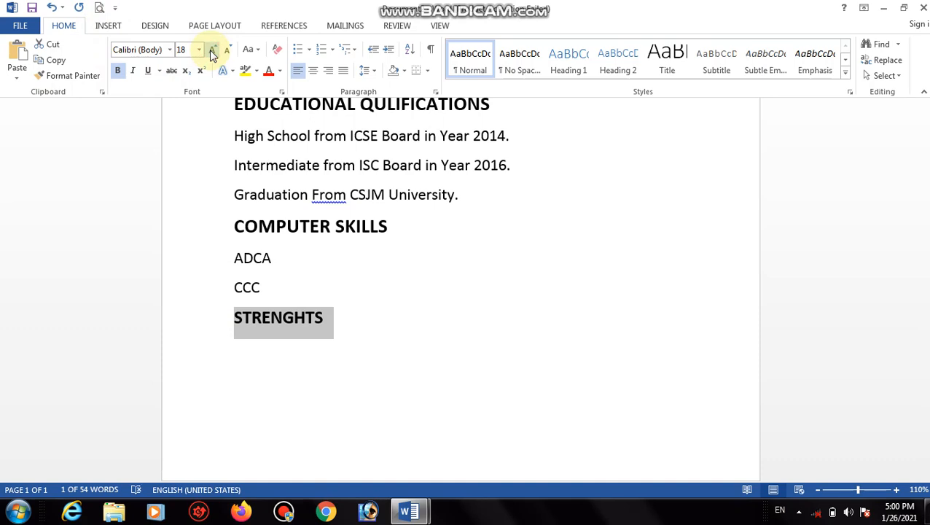
{"action": "left_click", "coordinate": [361, 332]}
{"action": "key", "text": "Return"}
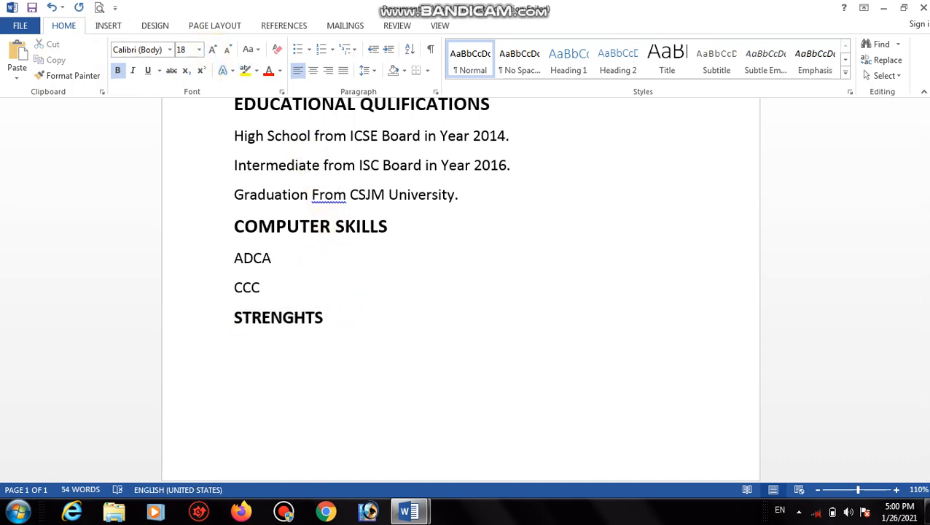
Type a non-bold 'Good communication skills.' line and start the next line.
{"action": "type", "text": "Good commu"}
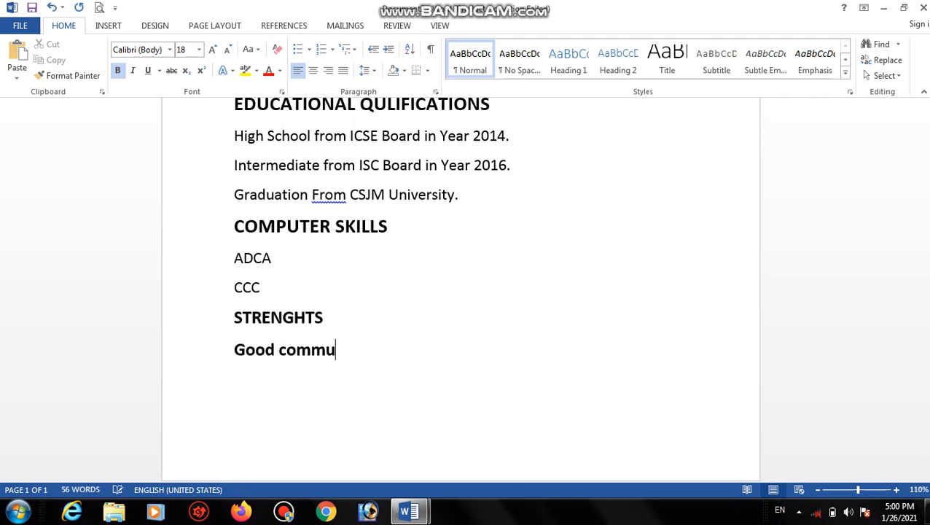
{"action": "type", "text": "nicati"}
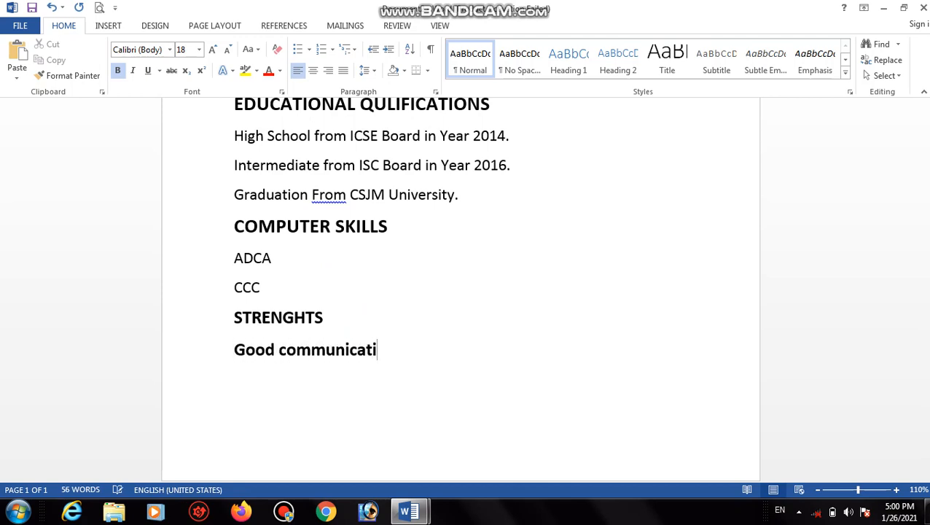
{"action": "type", "text": "on of"}
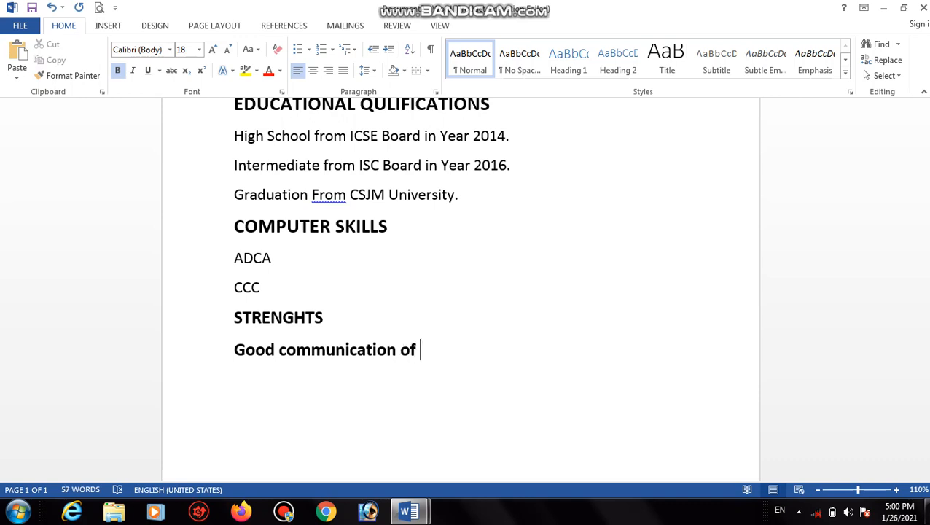
{"action": "key", "text": "BackSpace"}
{"action": "key", "text": "BackSpace"}
{"action": "key", "text": "BackSpace"}
{"action": "type", "text": "skills"}
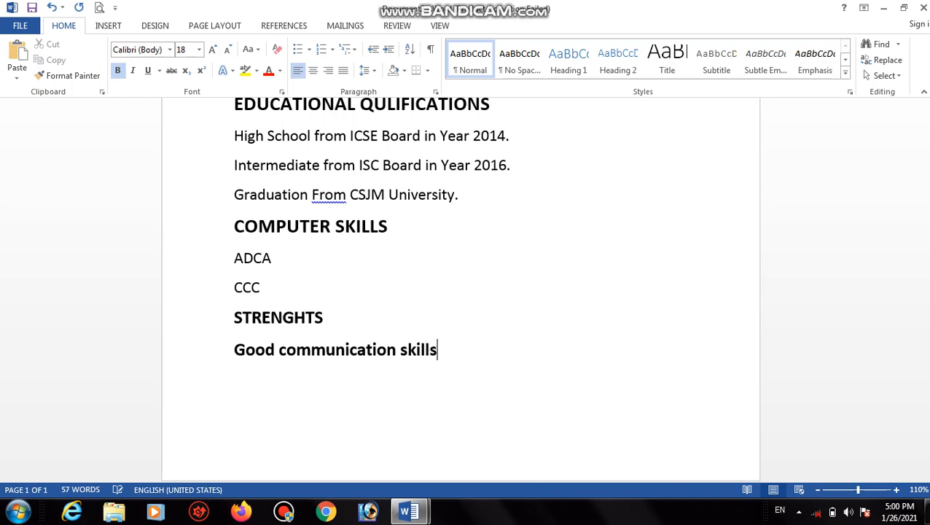
{"action": "left_click_drag", "start_coordinate": [457, 346], "coordinate": [245, 358]}
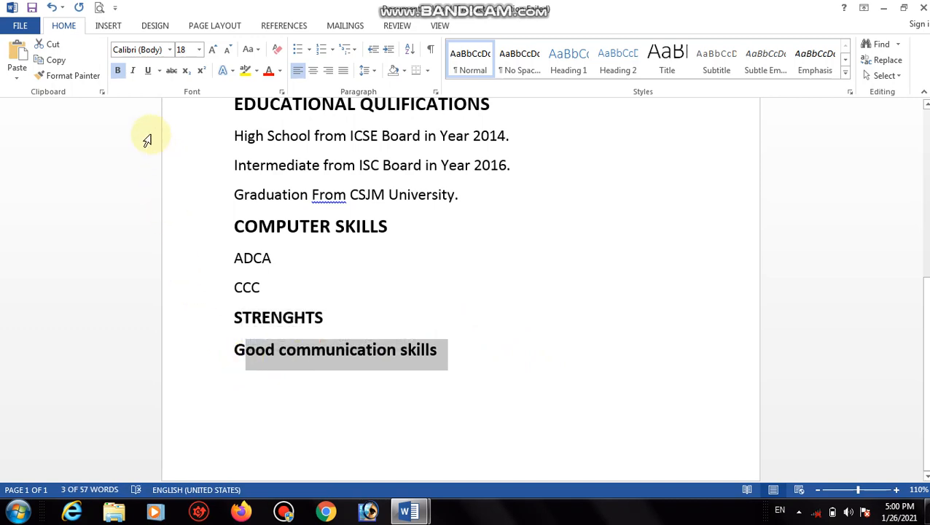
{"action": "left_click_drag", "start_coordinate": [234, 354], "coordinate": [480, 362]}
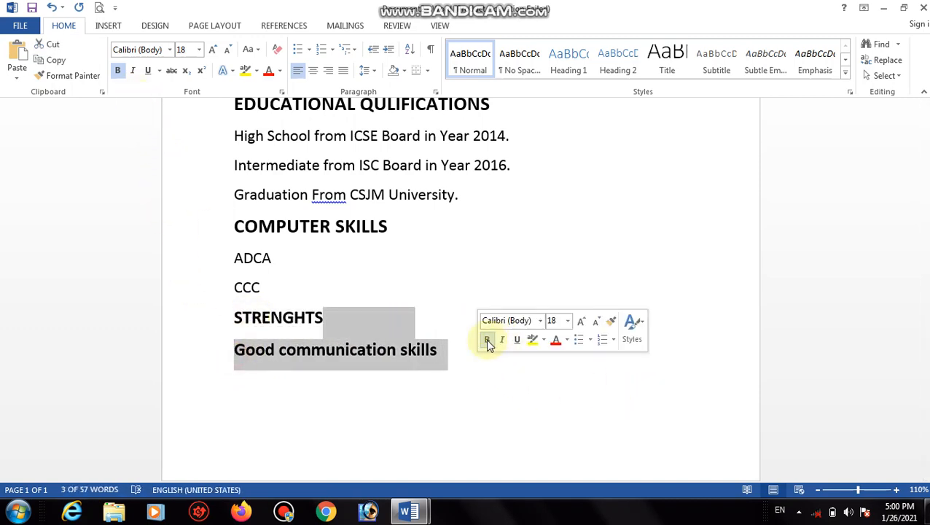
{"action": "left_click", "coordinate": [486, 339]}
{"action": "left_click", "coordinate": [434, 351]}
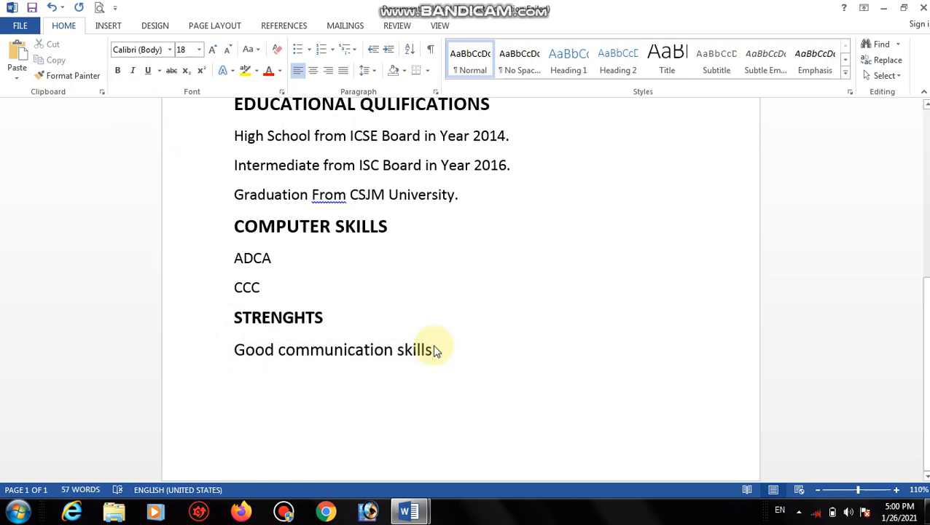
{"action": "type", "text": "."}
{"action": "key", "text": "Return"}
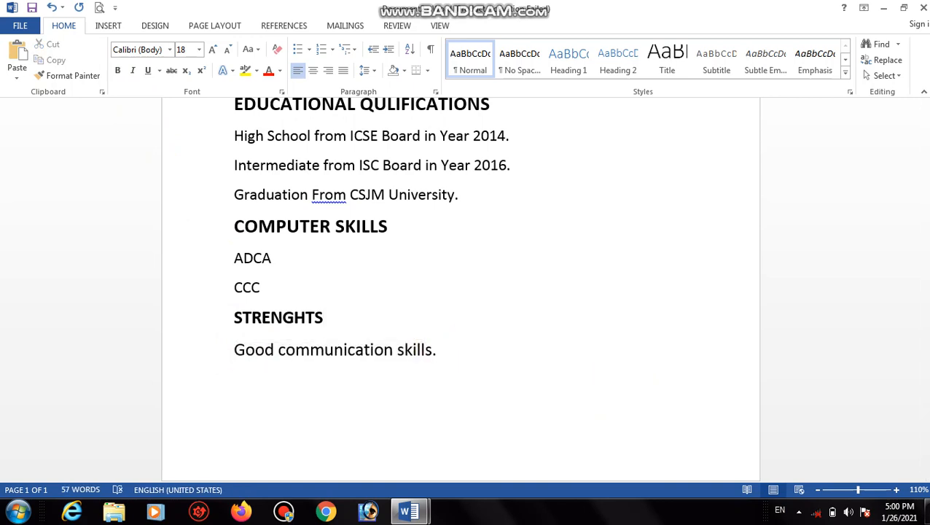
Type 'Hard working.' under Good communication skills, fixing typos, and start a new line.
{"action": "type", "text": "ard o"}
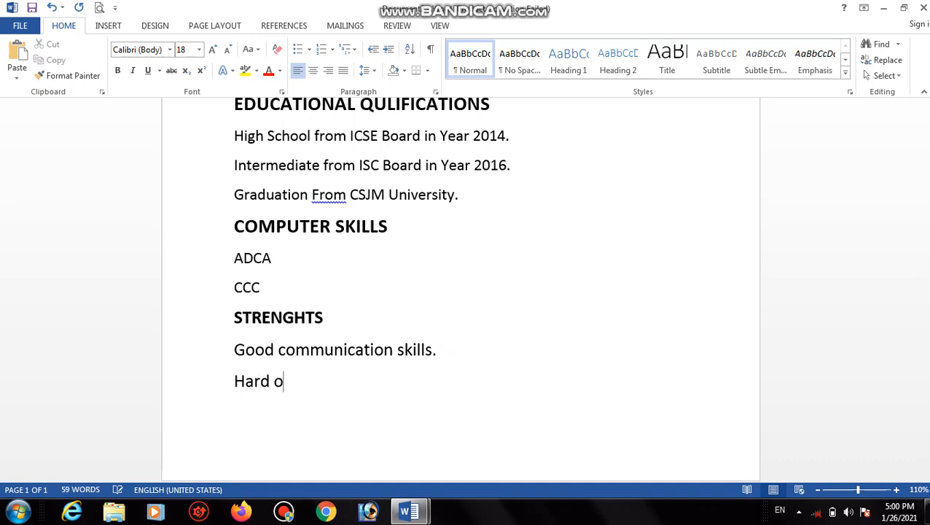
{"action": "key", "text": "BackSpace"}
{"action": "type", "text": "working"}
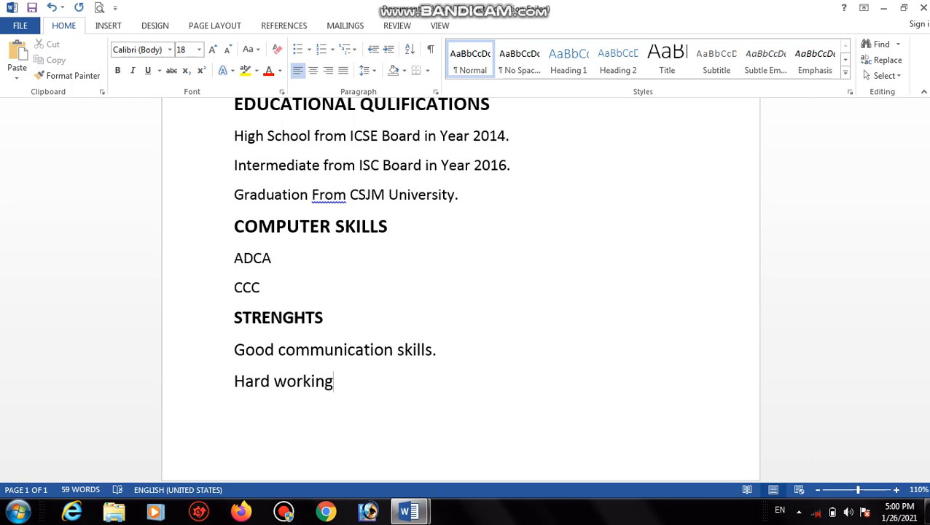
{"action": "type", "text": ".Self Confi"}
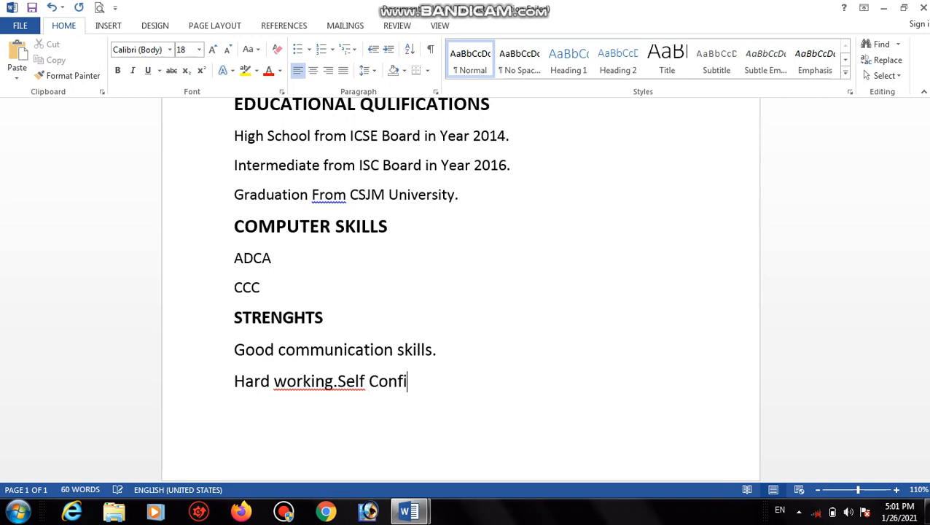
{"action": "type", "text": "dent"}
{"action": "key", "text": "BackSpace"}
{"action": "key", "text": "BackSpace"}
{"action": "key", "text": "BackSpace"}
{"action": "key", "text": "BackSpace"}
{"action": "key", "text": "BackSpace"}
{"action": "key", "text": "BackSpace"}
{"action": "key", "text": "BackSpace"}
{"action": "key", "text": "BackSpace"}
{"action": "key", "text": "BackSpace"}
{"action": "key", "text": "BackSpace"}
{"action": "key", "text": "BackSpace"}
{"action": "key", "text": "BackSpace"}
{"action": "key", "text": "BackSpace"}
{"action": "key", "text": "BackSpace"}
{"action": "key", "text": "Return"}
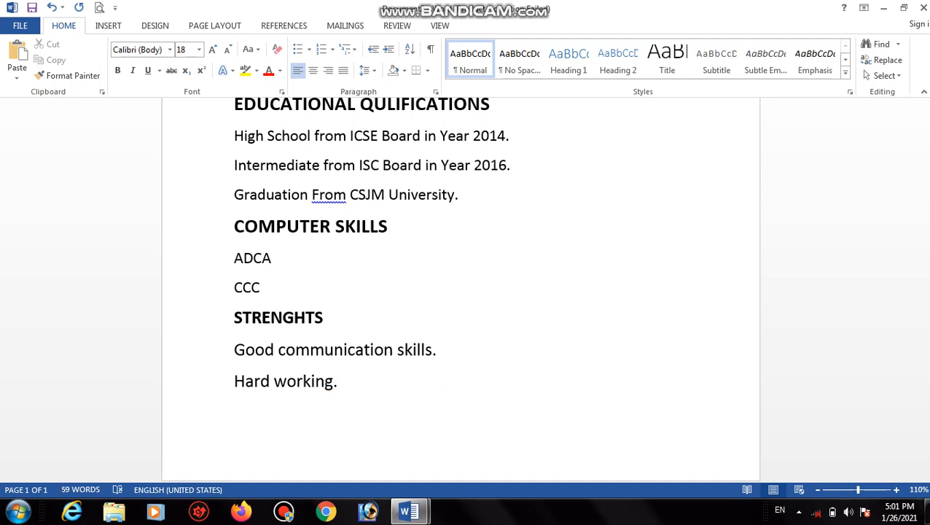
Add 'Self Confidence.' as the next strength line, correcting the misspelling and misplaced text.
{"action": "type", "text": "Sef"}
{"action": "key", "text": "BackSpace"}
{"action": "type", "text": "lf"}
{"action": "left_click", "coordinate": [269, 381]}
{"action": "type", "text": "conf"}
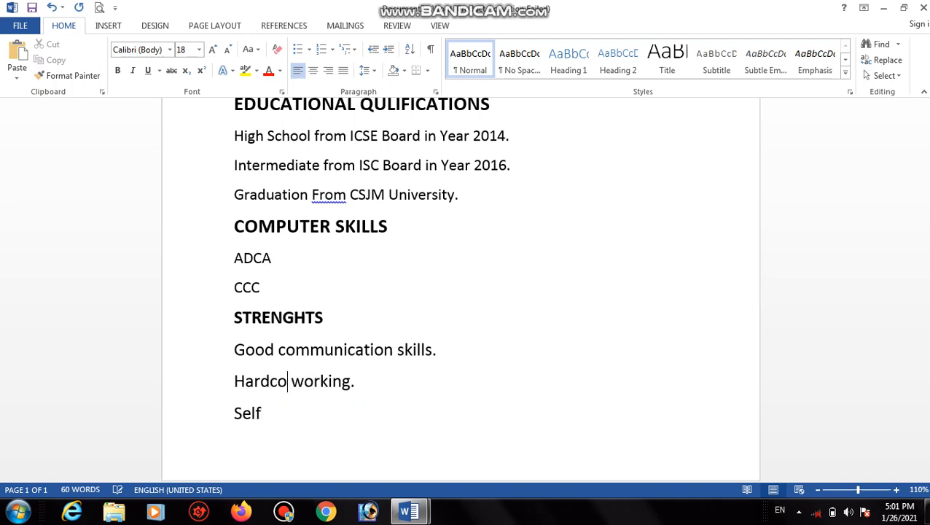
{"action": "type", "text": "idence"}
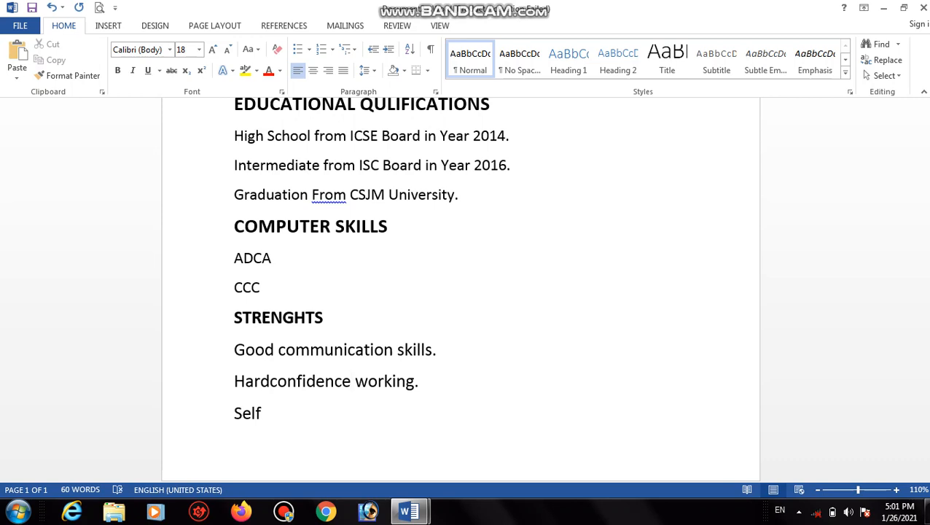
{"action": "key", "text": "BackSpace"}
{"action": "key", "text": "BackSpace"}
{"action": "key", "text": "BackSpace"}
{"action": "key", "text": "BackSpace"}
{"action": "key", "text": "BackSpace"}
{"action": "key", "text": "BackSpace"}
{"action": "key", "text": "BackSpace"}
{"action": "key", "text": "BackSpace"}
{"action": "key", "text": "BackSpace"}
{"action": "key", "text": "BackSpace"}
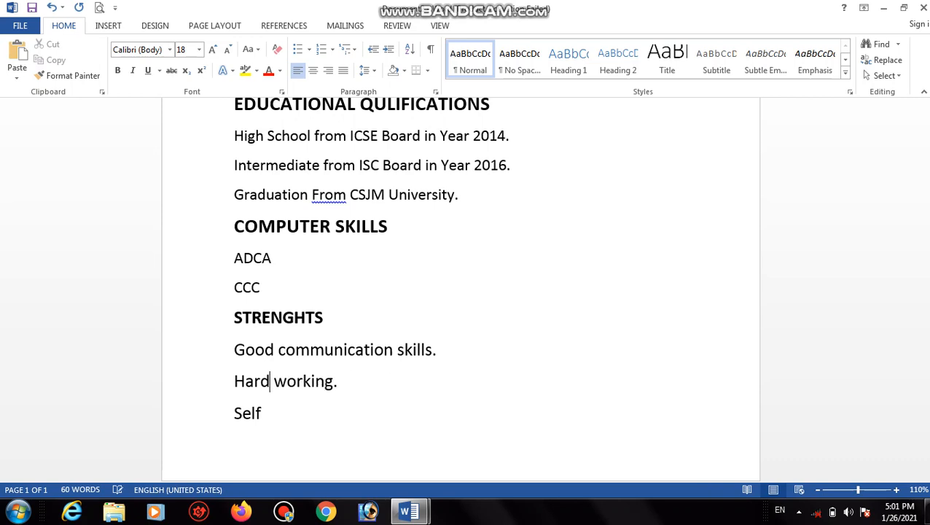
{"action": "left_click", "coordinate": [276, 420]}
{"action": "type", "text": "Confiden"}
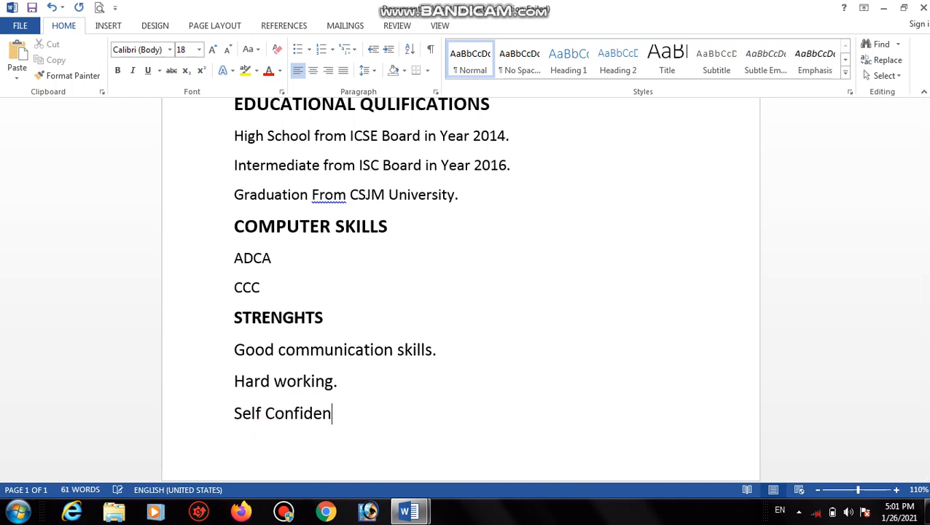
{"action": "type", "text": "ce."}
Type a bold 22 pt 'PERSONEL DETAILS' heading, then reset the size to 18 and start a new line.
{"action": "type", "text": "PERSONE"}
{"action": "type", "text": "L"}
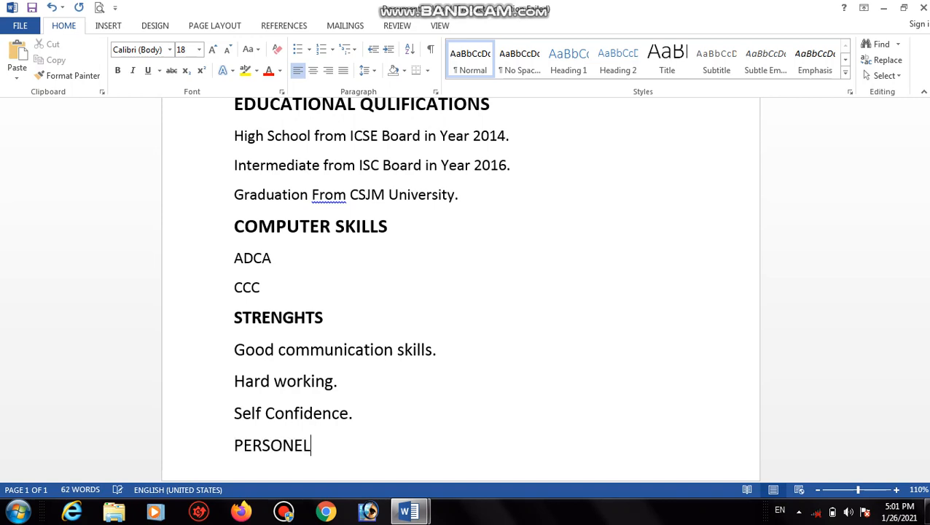
{"action": "type", "text": " DETAILS"}
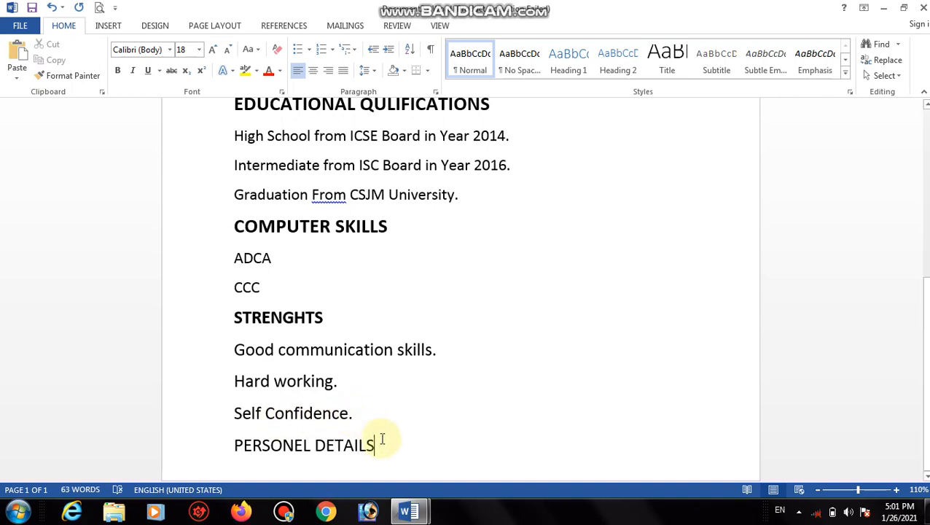
{"action": "left_click_drag", "start_coordinate": [380, 444], "coordinate": [242, 436]}
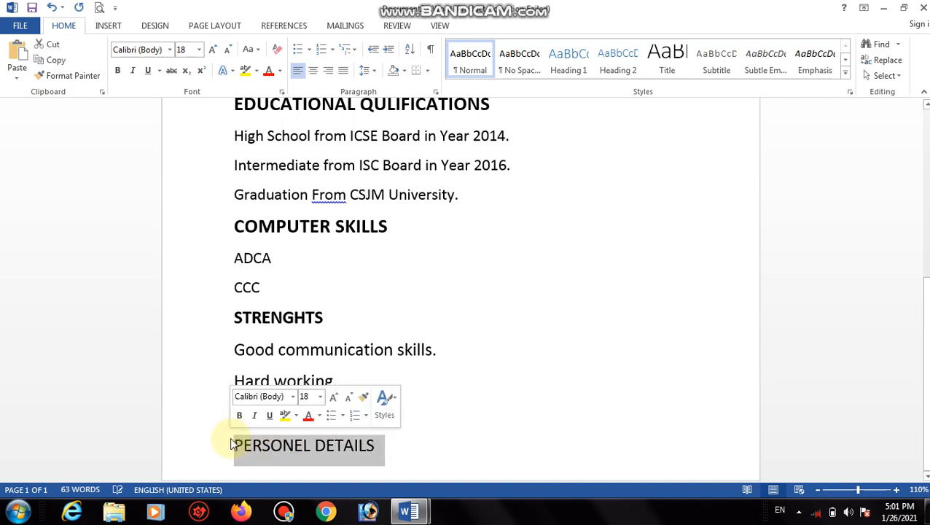
{"action": "left_click", "coordinate": [239, 415]}
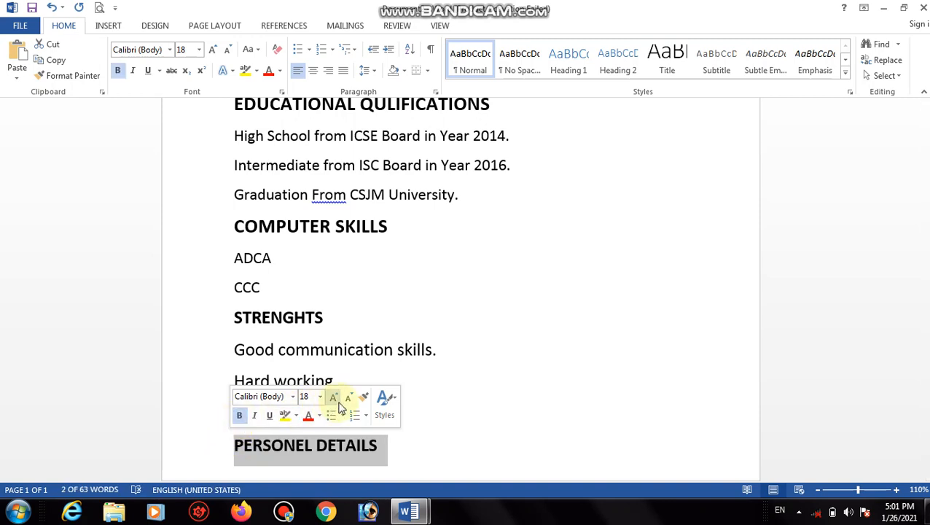
{"action": "left_click", "coordinate": [333, 401]}
{"action": "left_click", "coordinate": [332, 401]}
{"action": "left_click", "coordinate": [450, 443]}
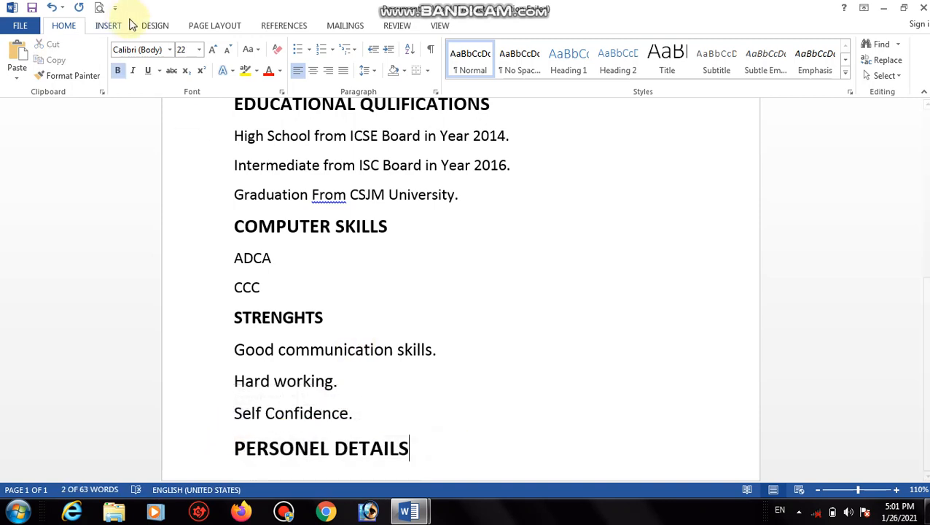
{"action": "left_click", "coordinate": [227, 50]}
{"action": "left_click", "coordinate": [227, 50]}
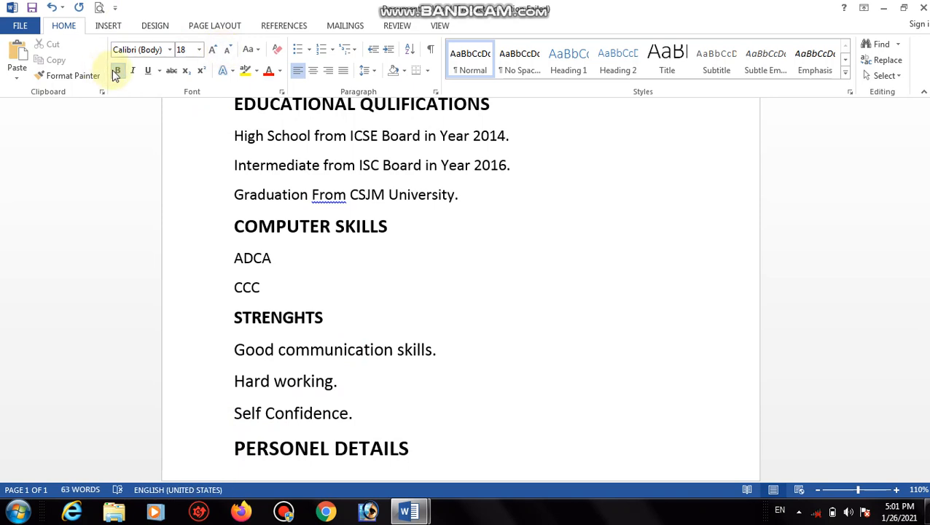
{"action": "key", "text": "Return"}
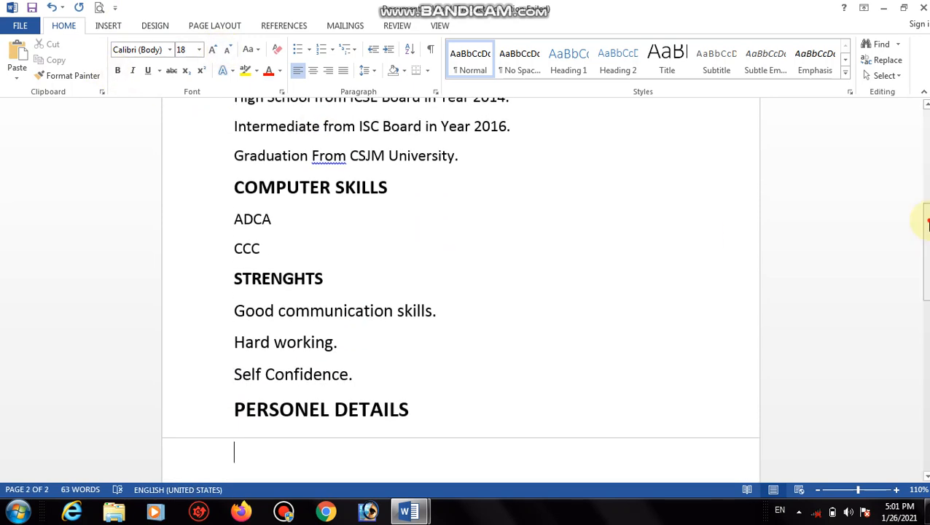
Add the 'Father Name :', 'Mother Name :' and 'Date Of Birth:' fields on separate lines.
{"action": "left_click_drag", "start_coordinate": [927, 225], "coordinate": [926, 266]}
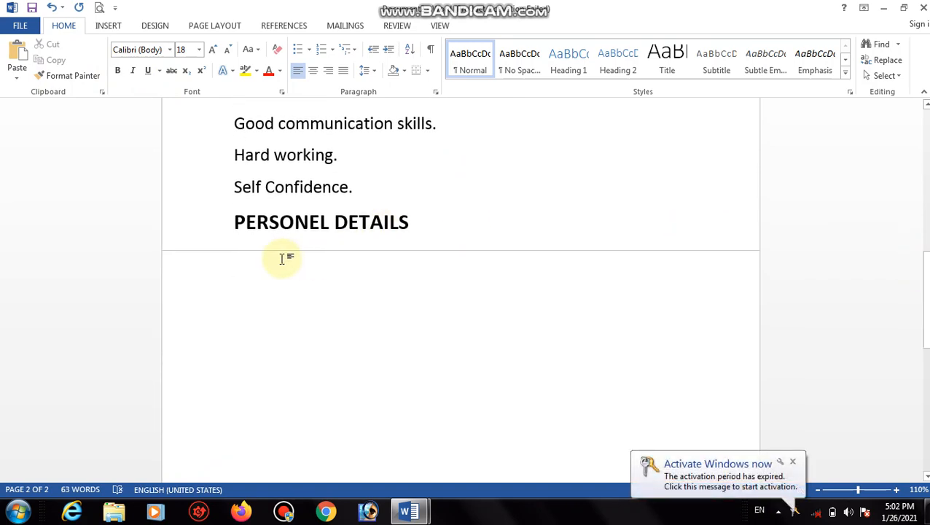
{"action": "type", "text": "Father"}
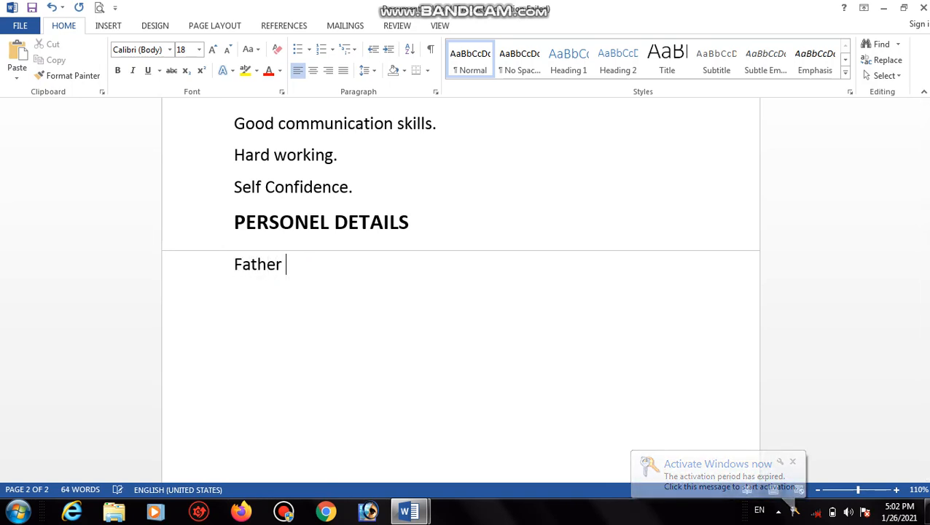
{"action": "type", "text": " nem"}
{"action": "key", "text": "BackSpace"}
{"action": "key", "text": "BackSpace"}
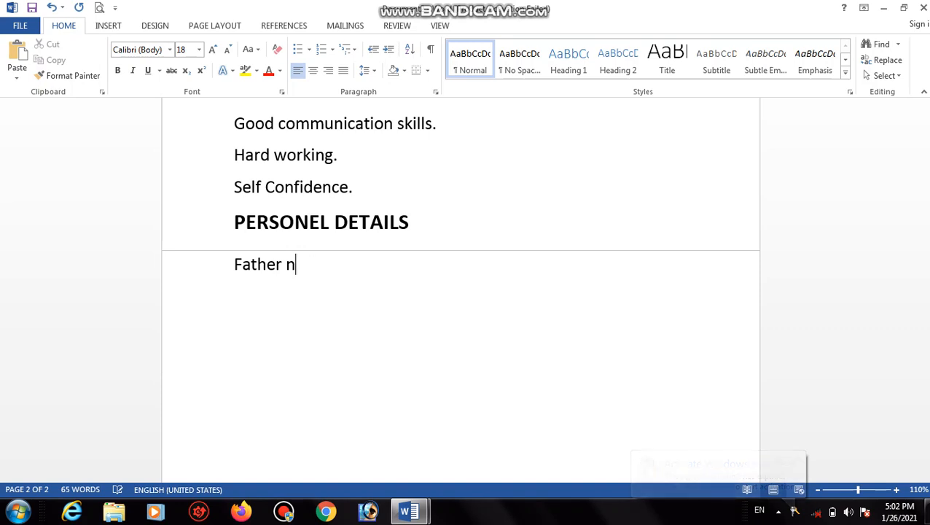
{"action": "key", "text": "BackSpace"}
{"action": "type", "text": "Na"}
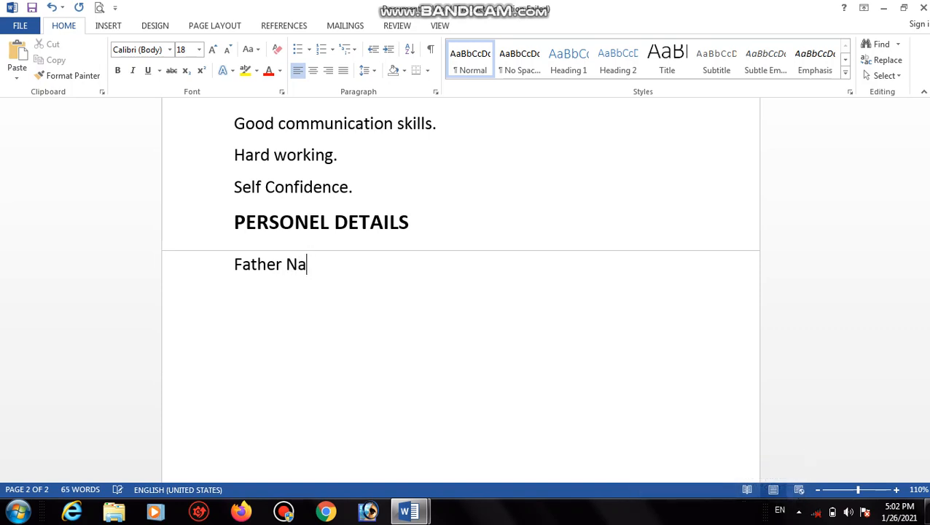
{"action": "type", "text": "me :"}
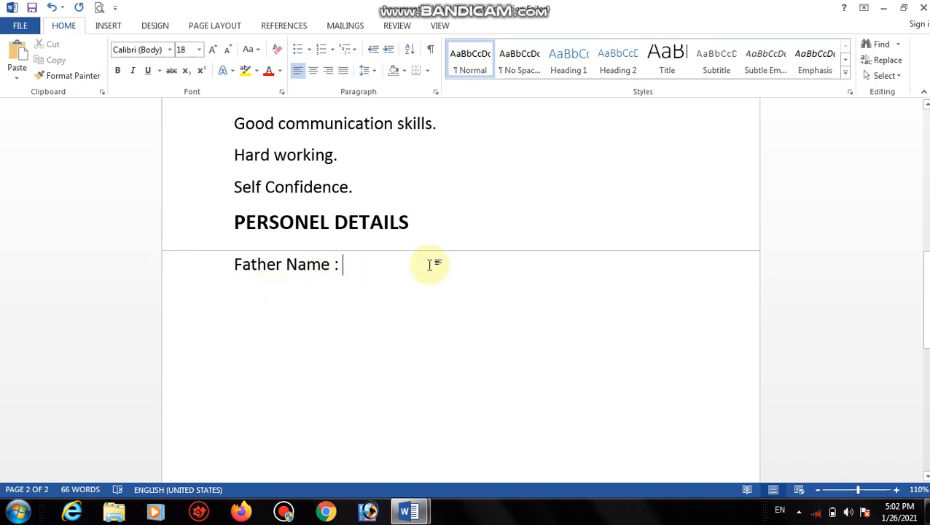
{"action": "key", "text": "Return"}
{"action": "type", "text": "Mo"}
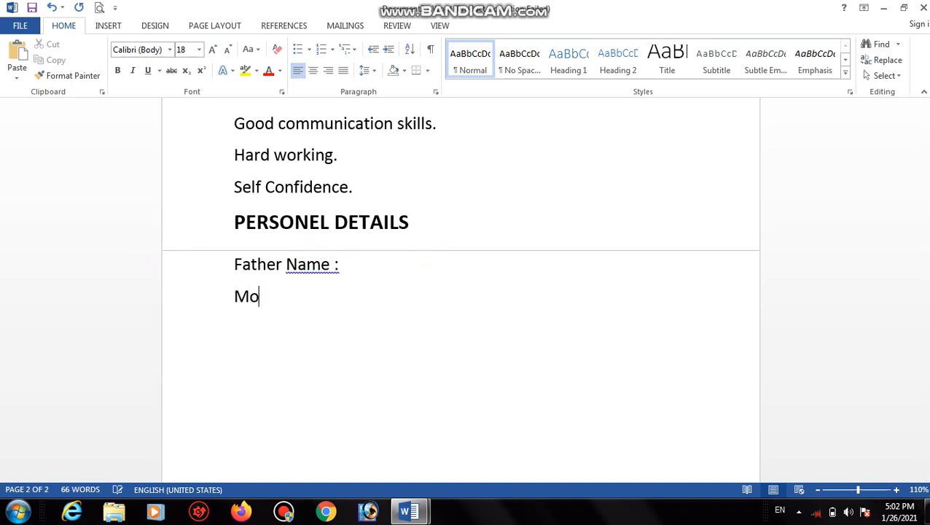
{"action": "type", "text": "ther N"}
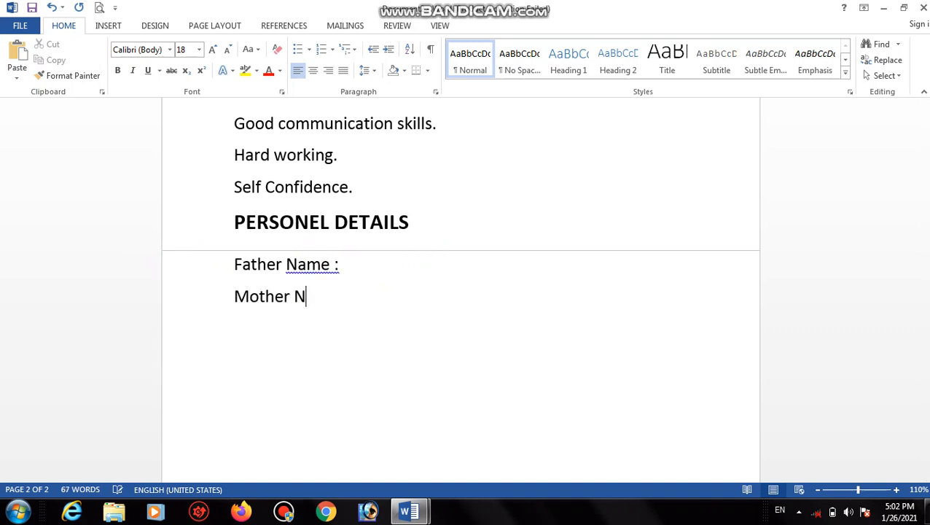
{"action": "type", "text": "ame :"}
{"action": "key", "text": "Return"}
{"action": "type", "text": "Date "}
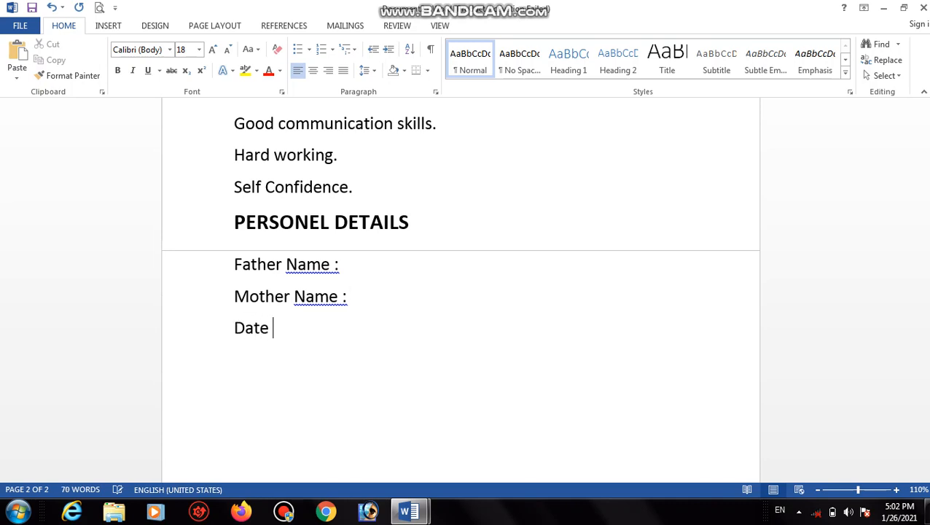
{"action": "type", "text": "Of Birth:"}
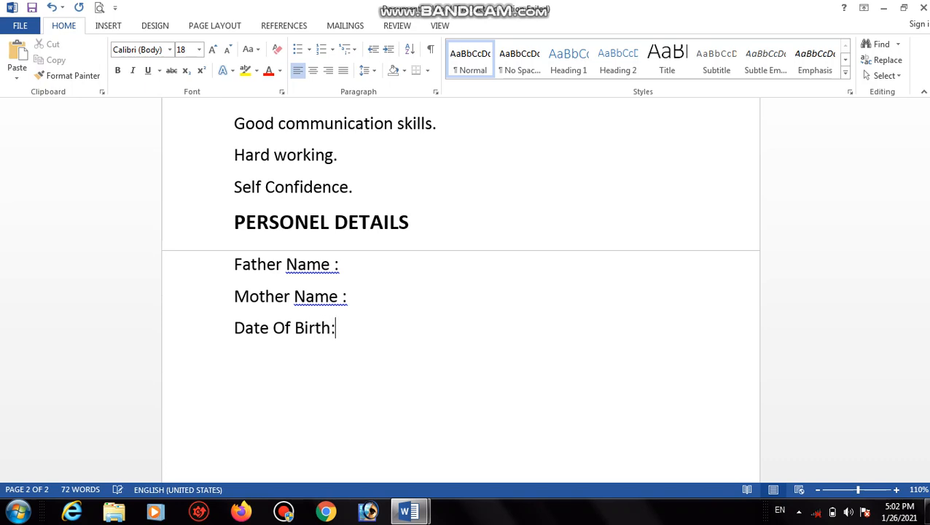
Add 'Languange Known : English & Hindi', 'Maritial status : Unmarried' and 'Religion :' lines.
{"action": "key", "text": "Return"}
{"action": "type", "text": "Languan"}
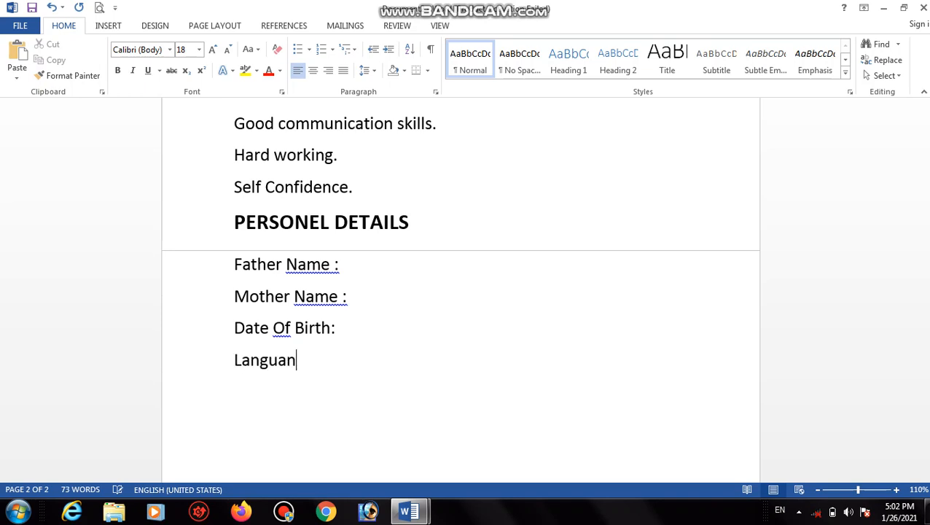
{"action": "type", "text": "ge Known"}
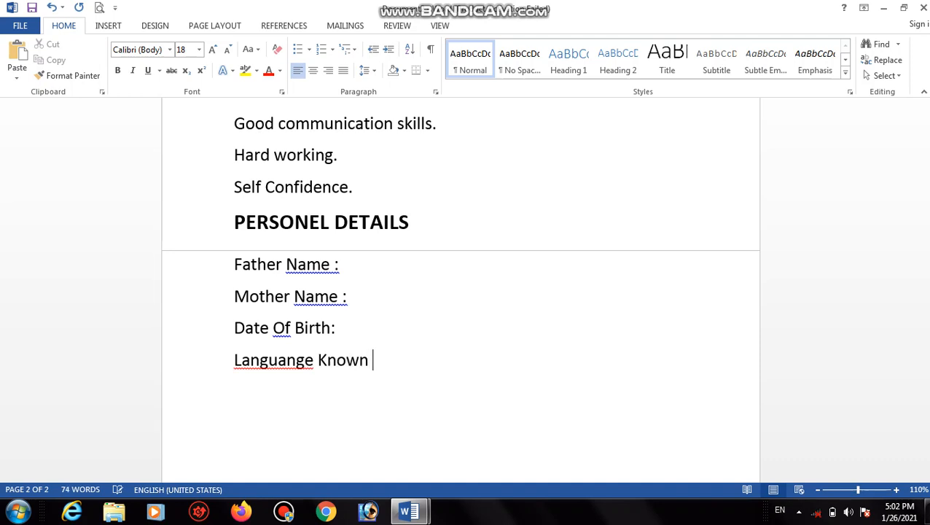
{"action": "type", "text": " : English"}
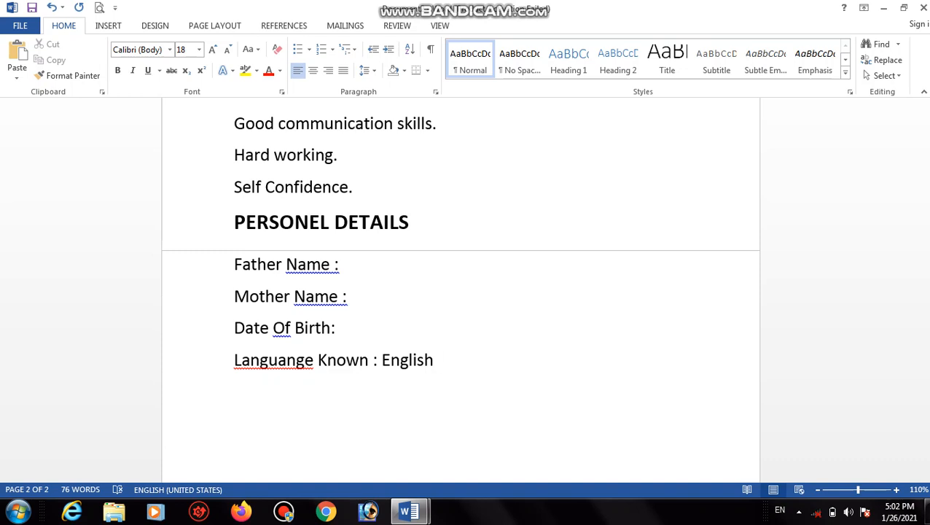
{"action": "type", "text": " & HIndi"}
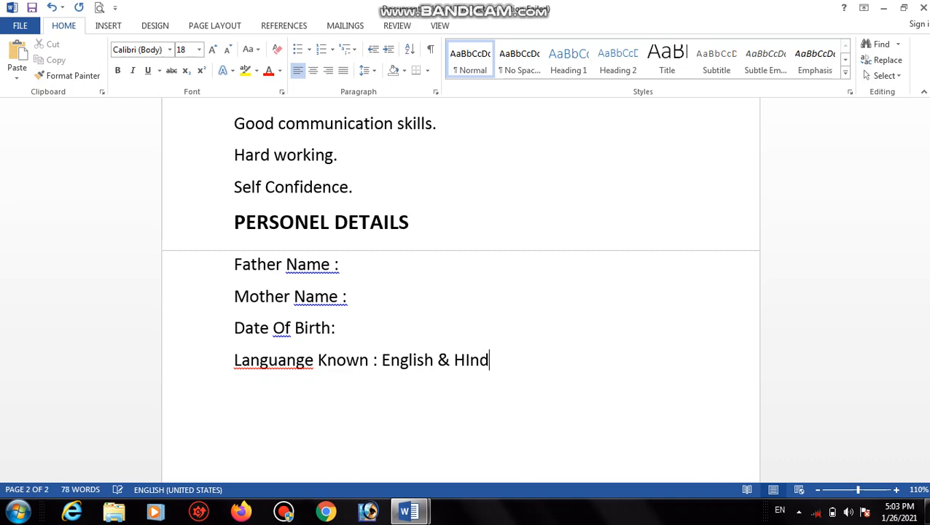
{"action": "key", "text": "BackSpace"}
{"action": "key", "text": "BackSpace"}
{"action": "key", "text": "BackSpace"}
{"action": "key", "text": "BackSpace"}
{"action": "type", "text": "indi"}
{"action": "key", "text": "Return"}
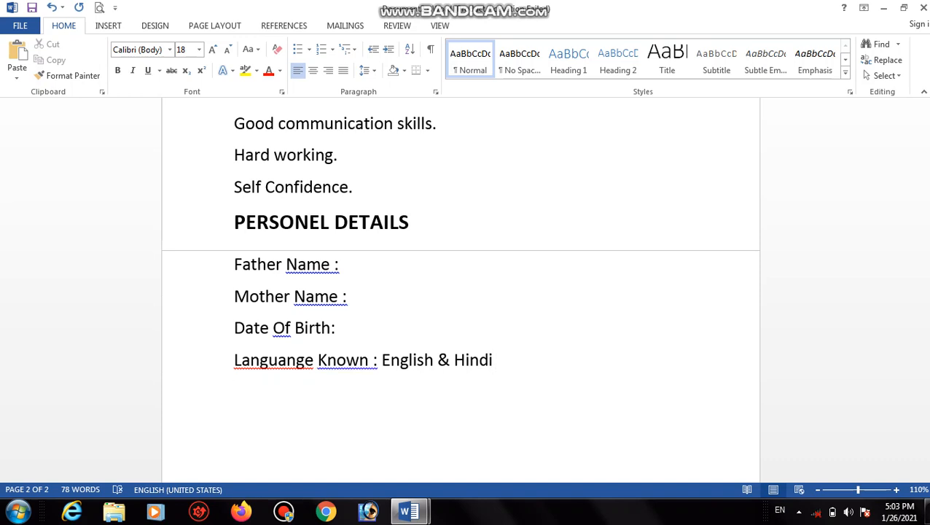
{"action": "type", "text": "Maritial"}
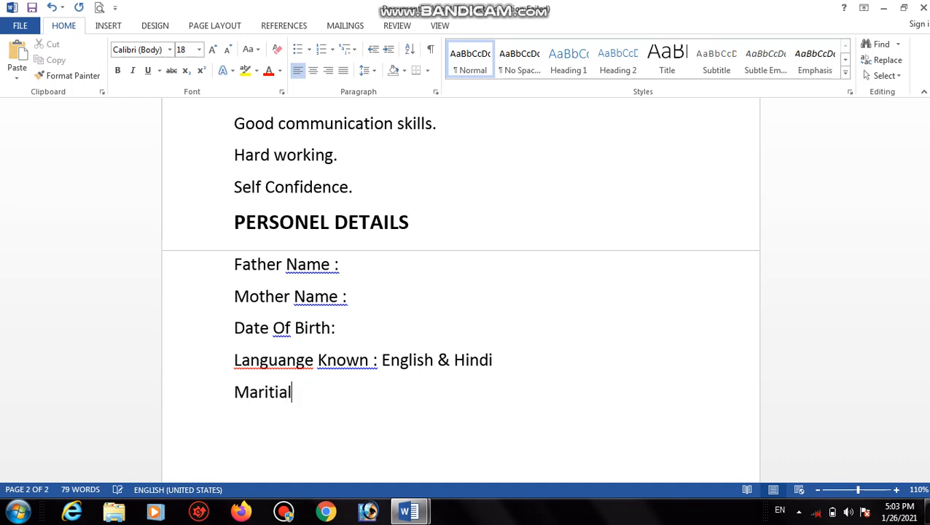
{"action": "type", "text": " stau"}
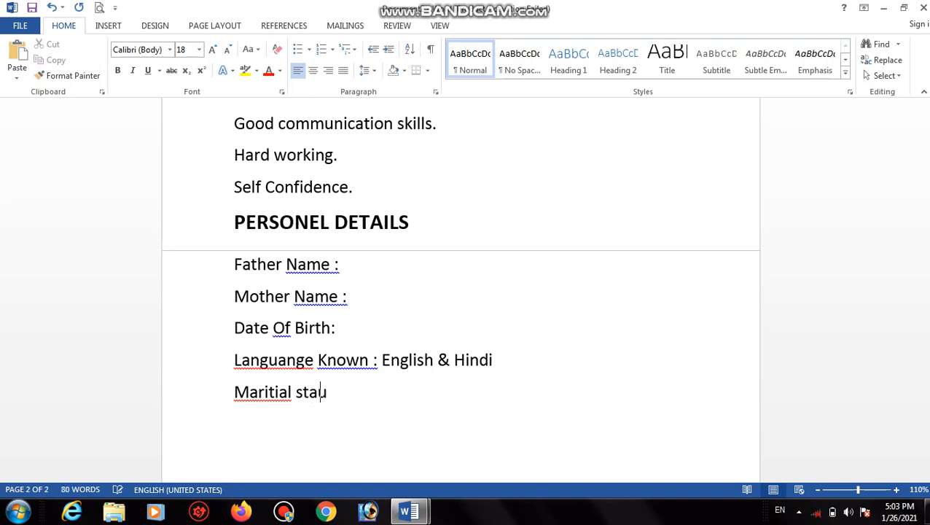
{"action": "type", "text": "st"}
{"action": "key", "text": "BackSpace"}
{"action": "key", "text": "BackSpace"}
{"action": "key", "text": "BackSpace"}
{"action": "type", "text": "tus : Unma"}
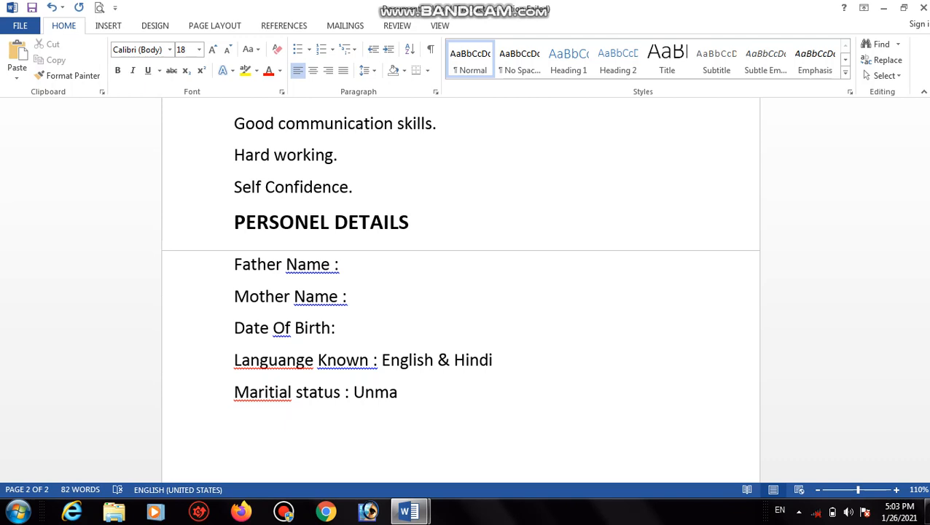
{"action": "type", "text": "rried"}
{"action": "key", "text": "Return"}
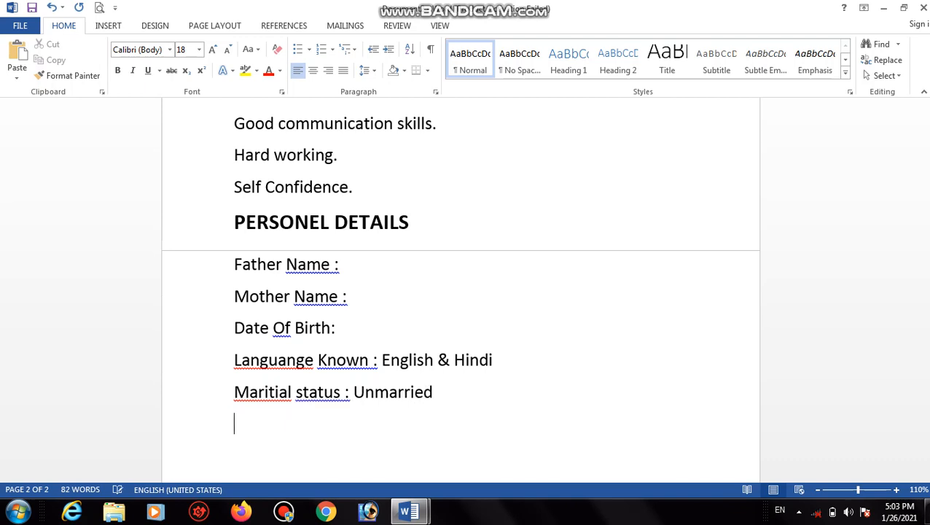
{"action": "type", "text": "Religion"}
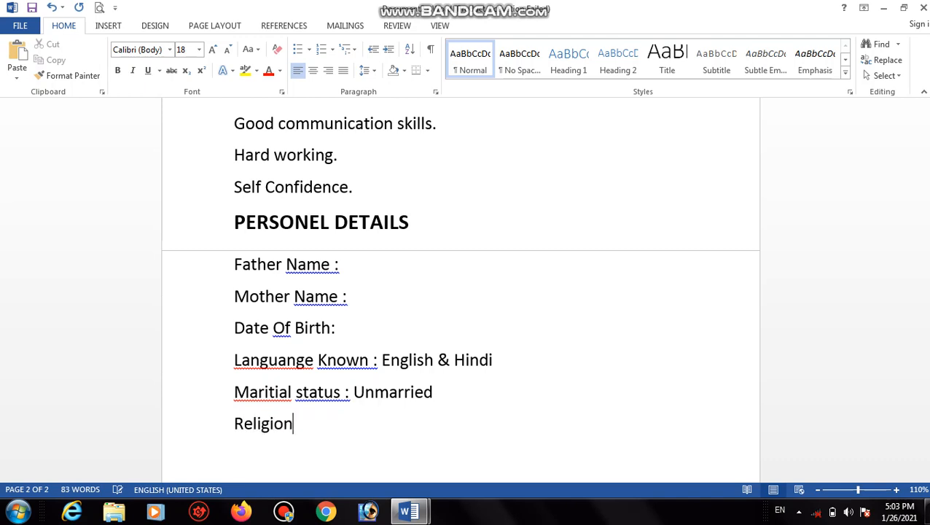
{"action": "type", "text": " :"}
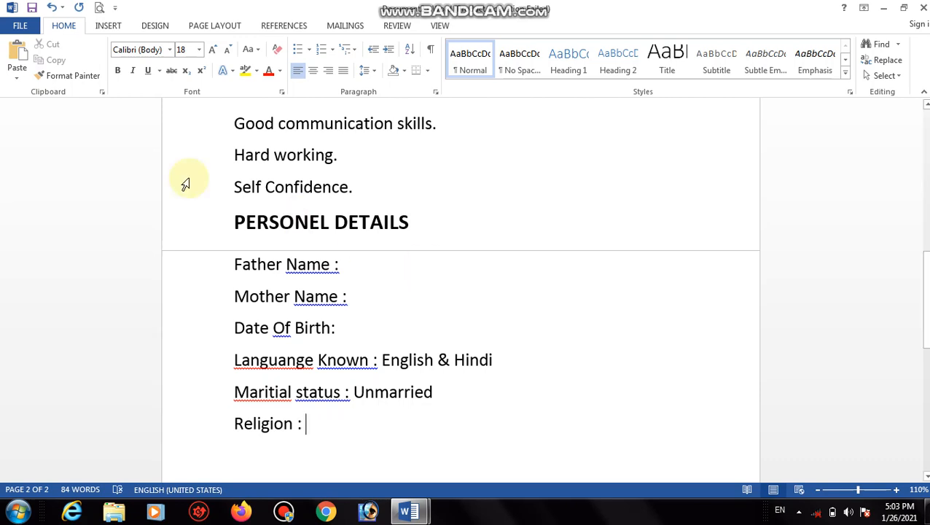
Toggle numbering on and off for the marital status line, then add two blank lines below 'Religion :'.
{"action": "right_click", "coordinate": [339, 398]}
{"action": "left_click", "coordinate": [468, 380]}
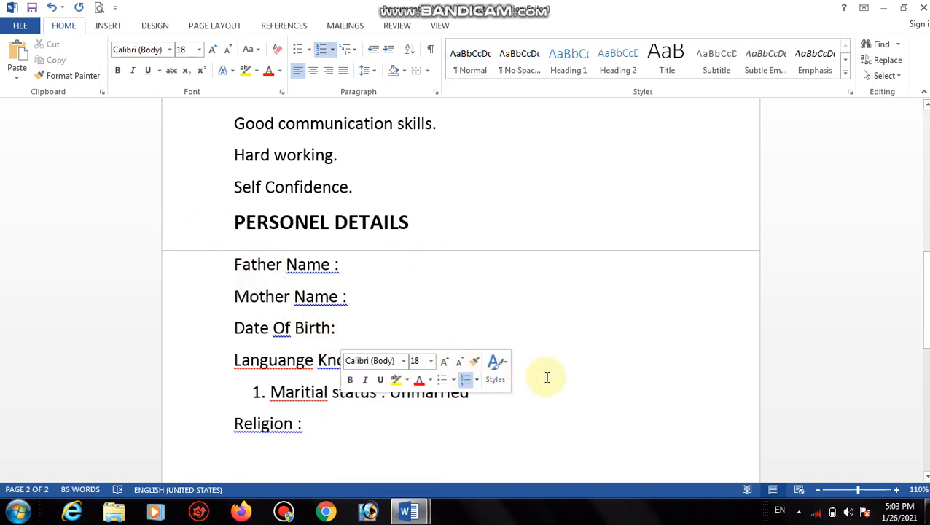
{"action": "left_click", "coordinate": [468, 380]}
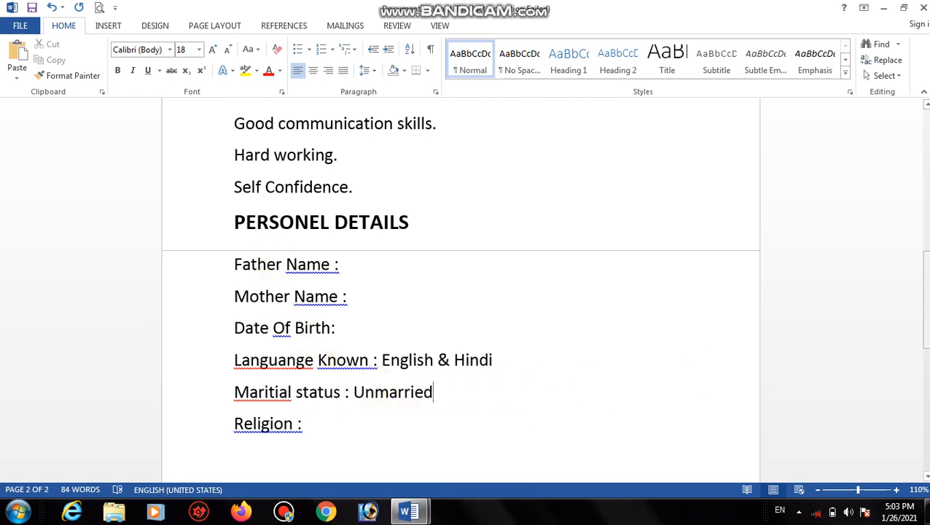
{"action": "left_click_drag", "start_coordinate": [926, 291], "coordinate": [926, 343]}
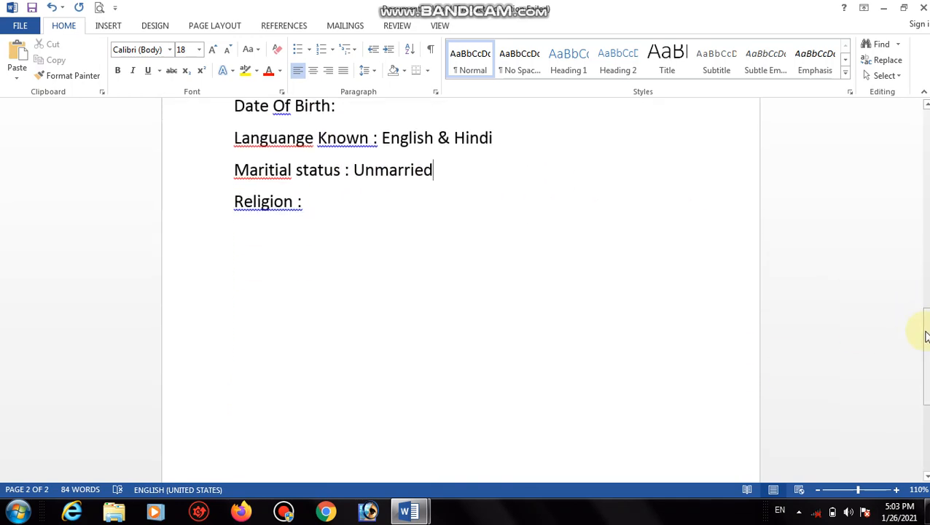
{"action": "left_click", "coordinate": [302, 215]}
{"action": "key", "text": "Return"}
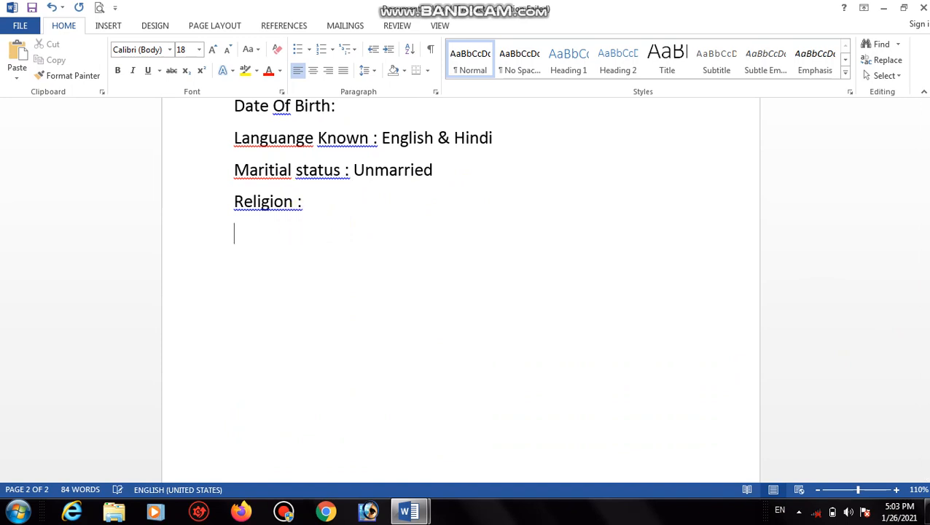
{"action": "key", "text": "Return"}
Type 'DECLARATION' and make it a bold, enlarged 18 pt heading.
{"action": "type", "text": "DECLARATION"}
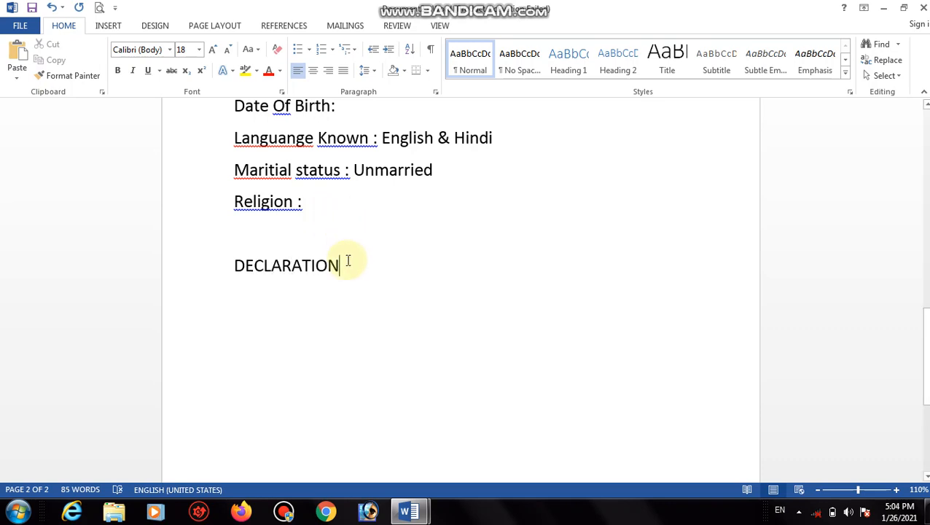
{"action": "left_click_drag", "start_coordinate": [347, 264], "coordinate": [247, 264]}
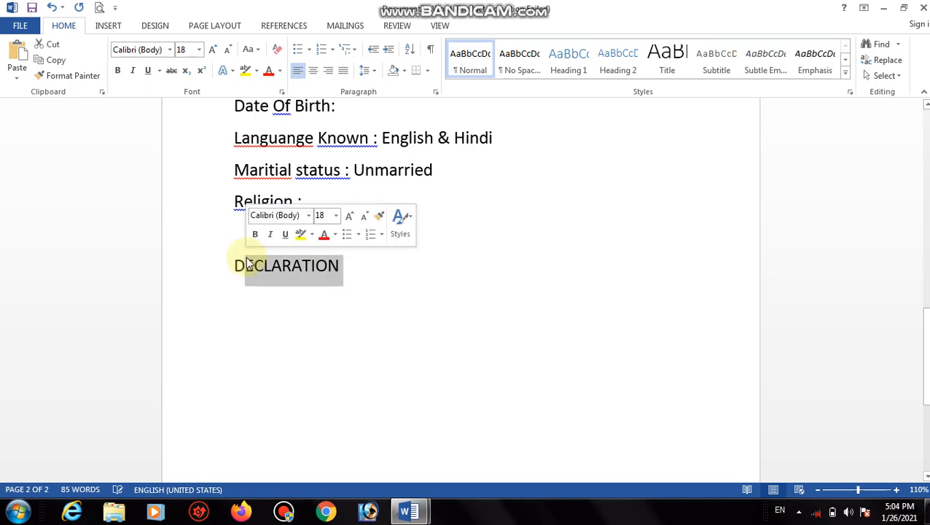
{"action": "left_click", "coordinate": [316, 268]}
{"action": "left_click_drag", "start_coordinate": [340, 269], "coordinate": [222, 261]}
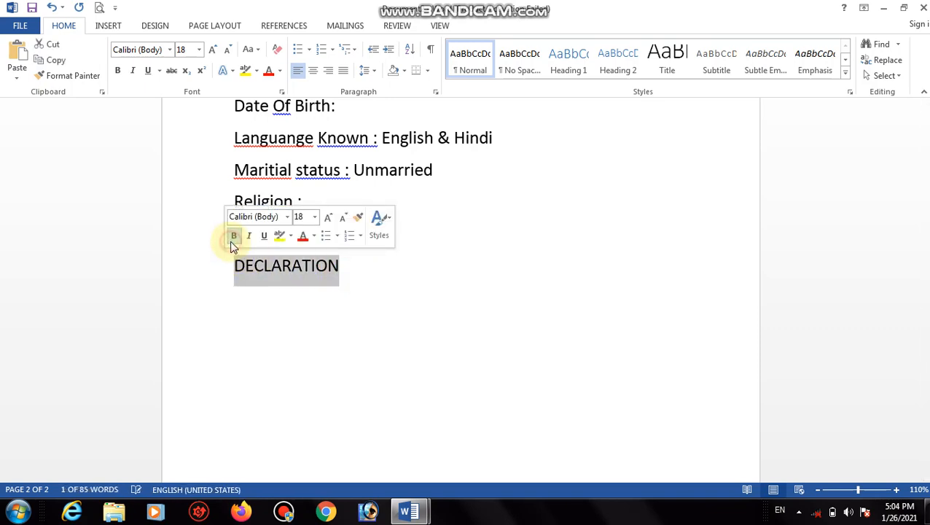
{"action": "left_click", "coordinate": [234, 236]}
{"action": "left_click", "coordinate": [213, 49]}
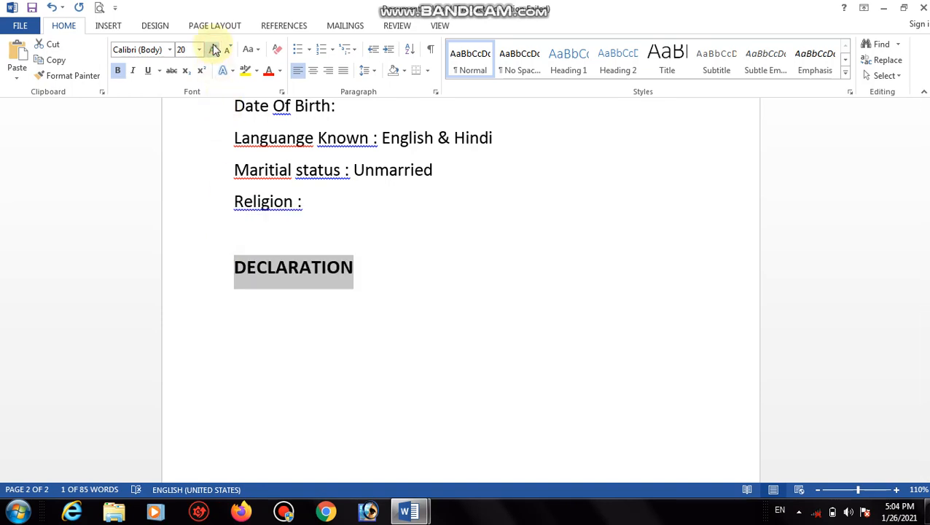
{"action": "left_click", "coordinate": [212, 49]}
{"action": "left_click", "coordinate": [374, 267]}
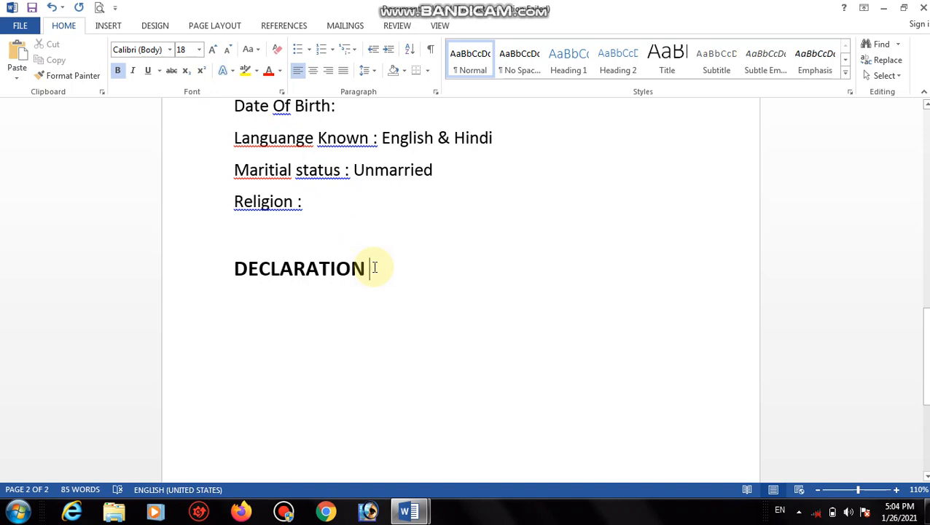
Start a plain, non-bold 16 pt line beneath the DECLARATION heading.
{"action": "key", "text": "Return"}
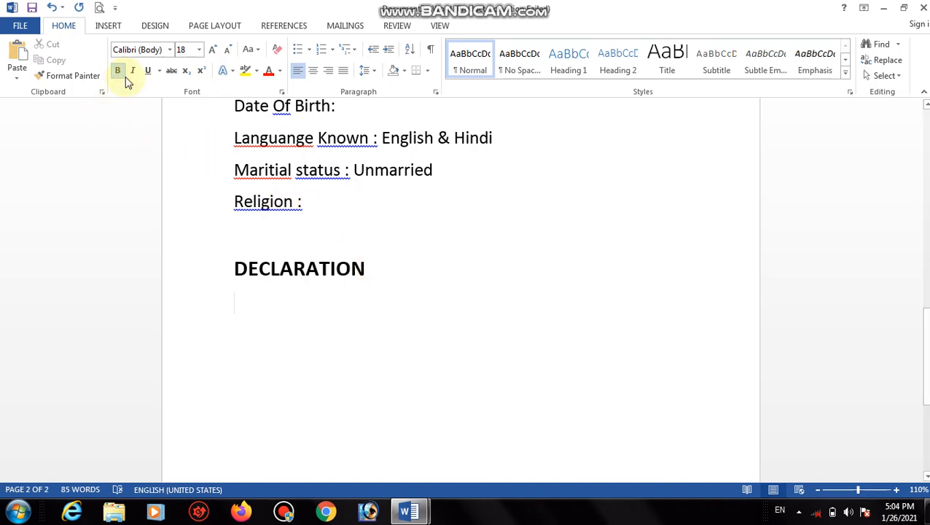
{"action": "left_click", "coordinate": [118, 71]}
{"action": "left_click", "coordinate": [228, 51]}
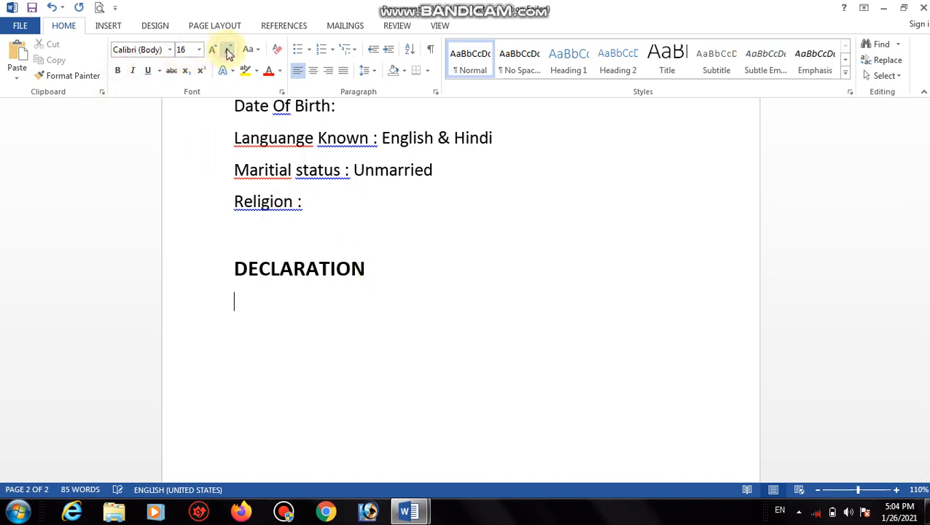
{"action": "left_click", "coordinate": [228, 53]}
{"action": "left_click", "coordinate": [213, 50]}
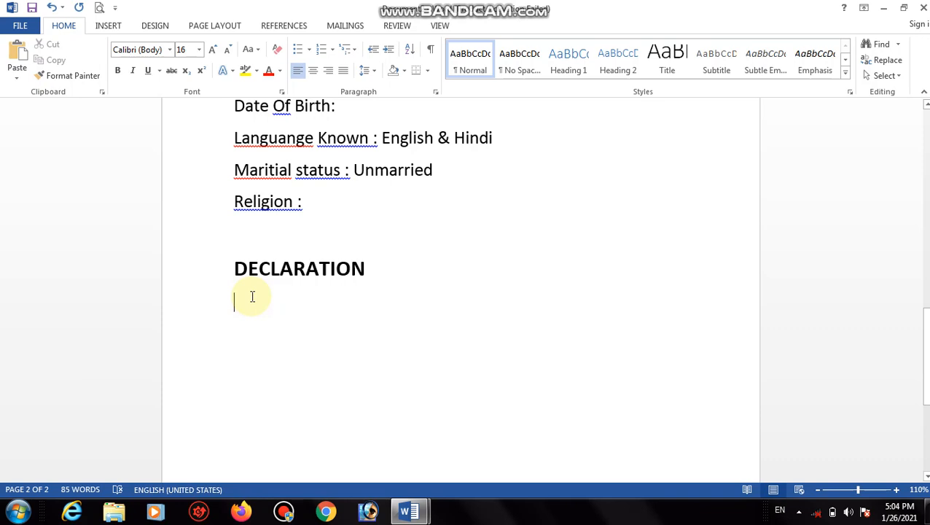
Type 'I hereby that the above information given is true to the best of my knowledge.'.
{"action": "type", "text": "I hereb"}
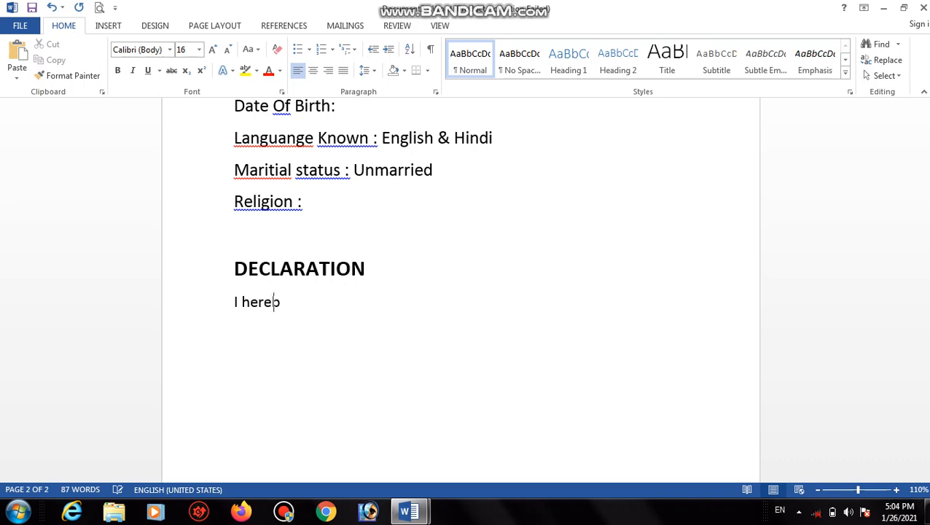
{"action": "type", "text": "y that the ab"}
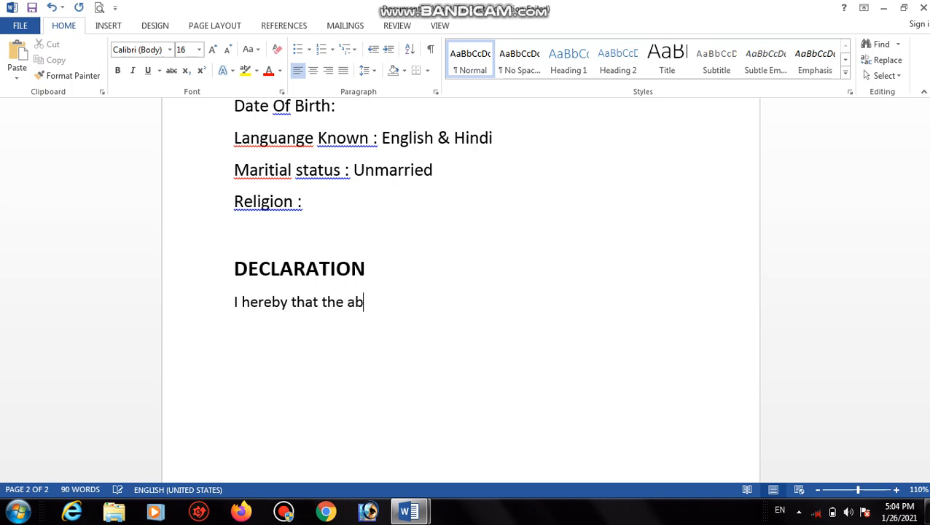
{"action": "type", "text": "ove information"}
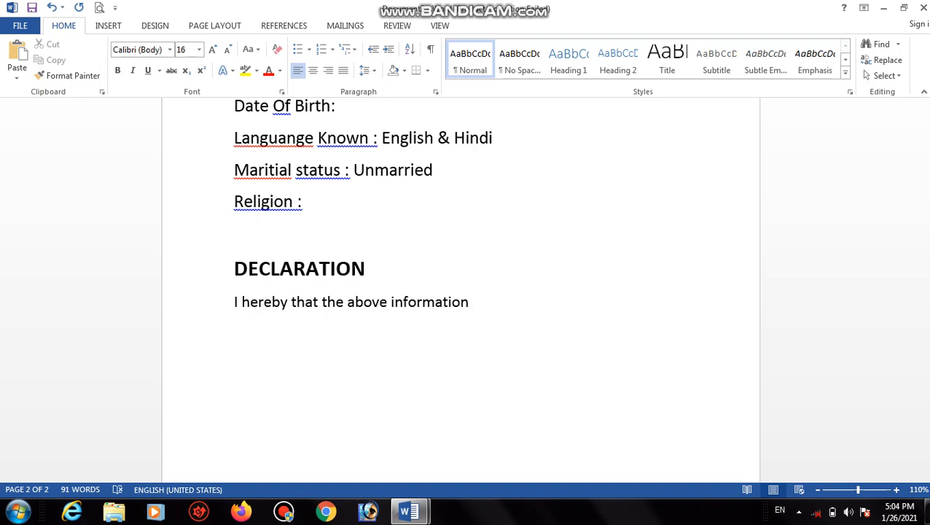
{"action": "type", "text": " given is tr"}
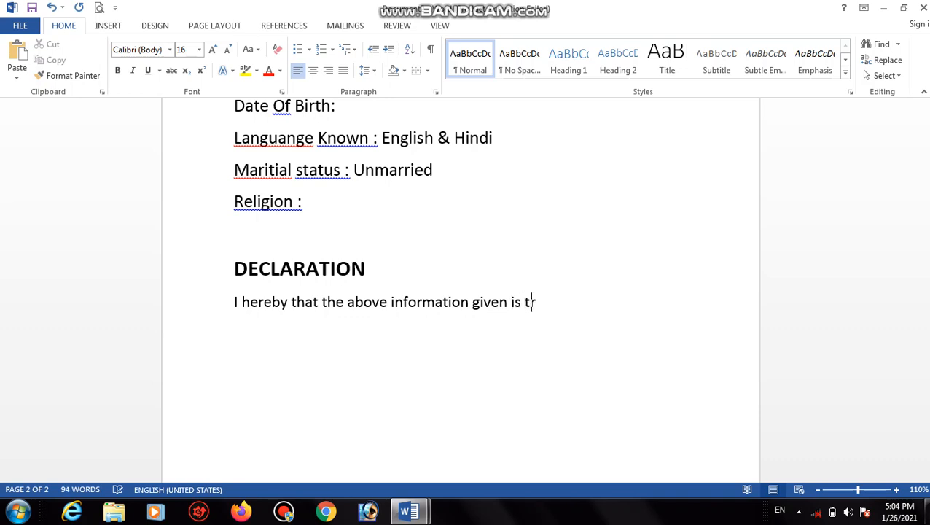
{"action": "type", "text": "ue to the be"}
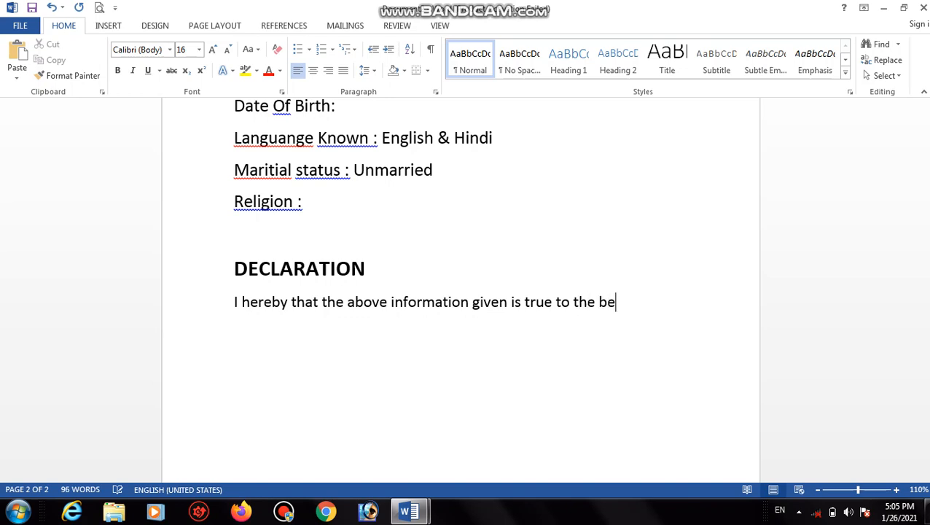
{"action": "type", "text": "st of my kno"}
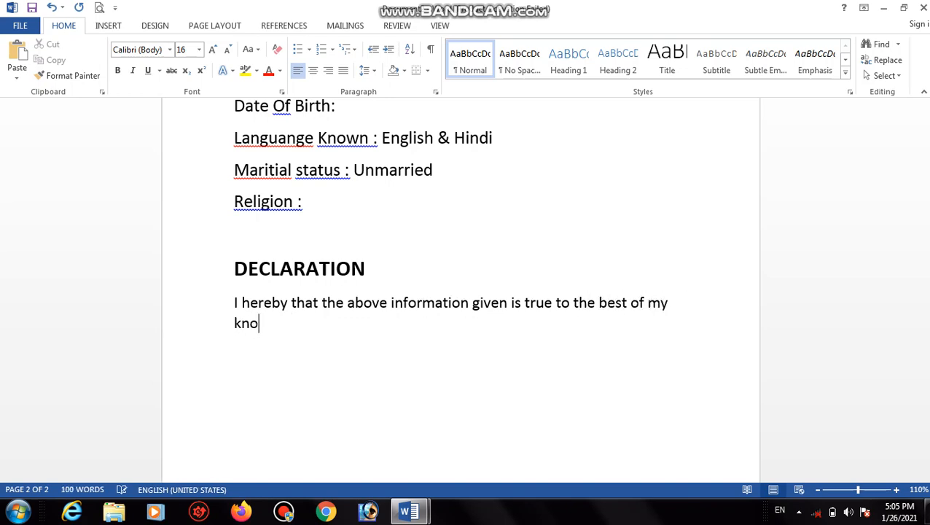
{"action": "type", "text": "wleg"}
{"action": "key", "text": "BackSpace"}
{"action": "type", "text": "dge."}
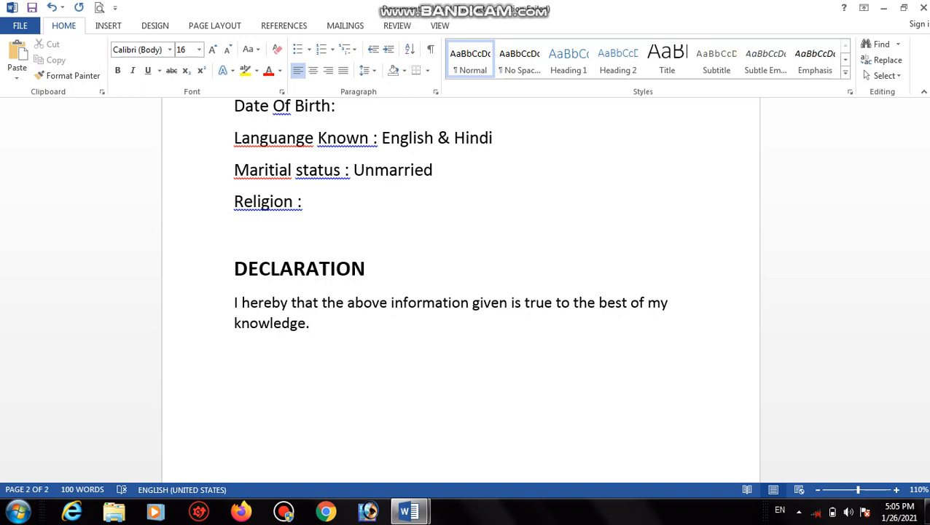
Add 'PLACE: Lucknow' and 'DATE :' lines, then start typing the name after PLACE.
{"action": "key", "text": "Return"}
{"action": "type", "text": "PLACE: Lu"}
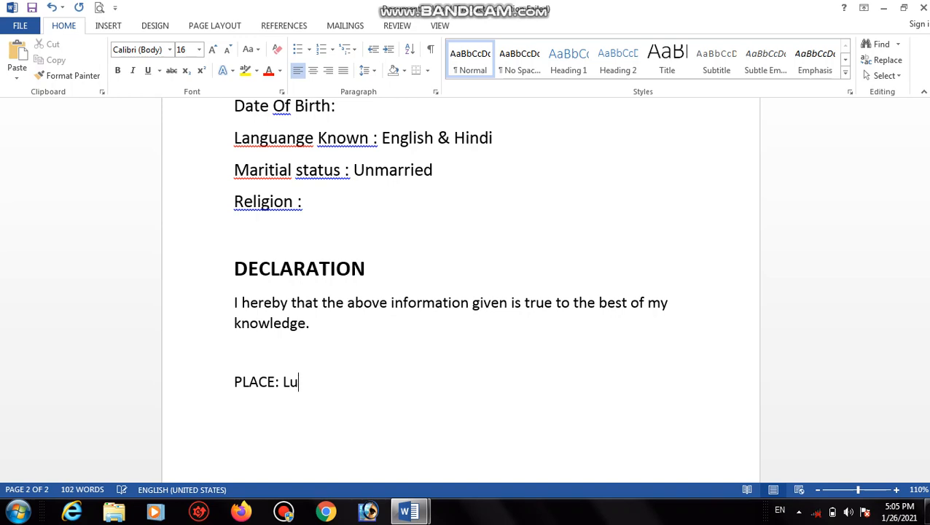
{"action": "type", "text": "cknow"}
{"action": "key", "text": "Return"}
{"action": "type", "text": "DATE"}
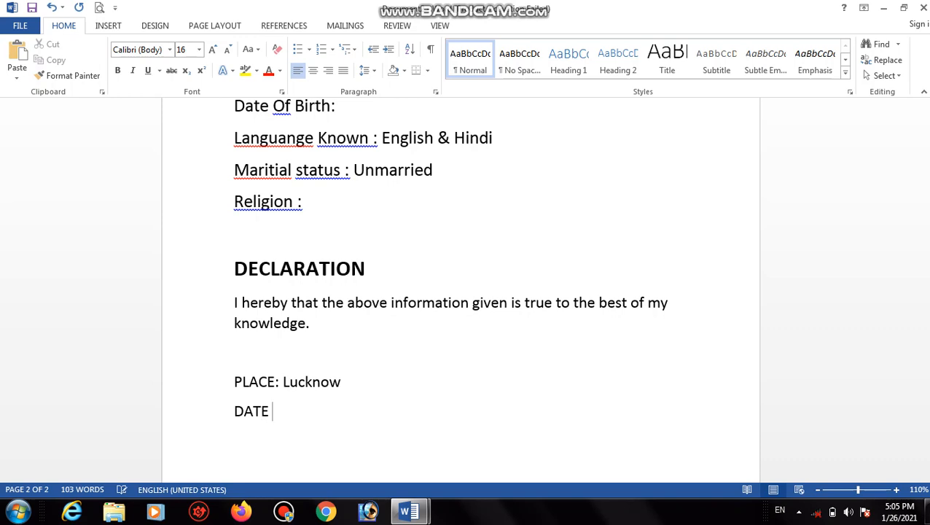
{"action": "type", "text": " :"}
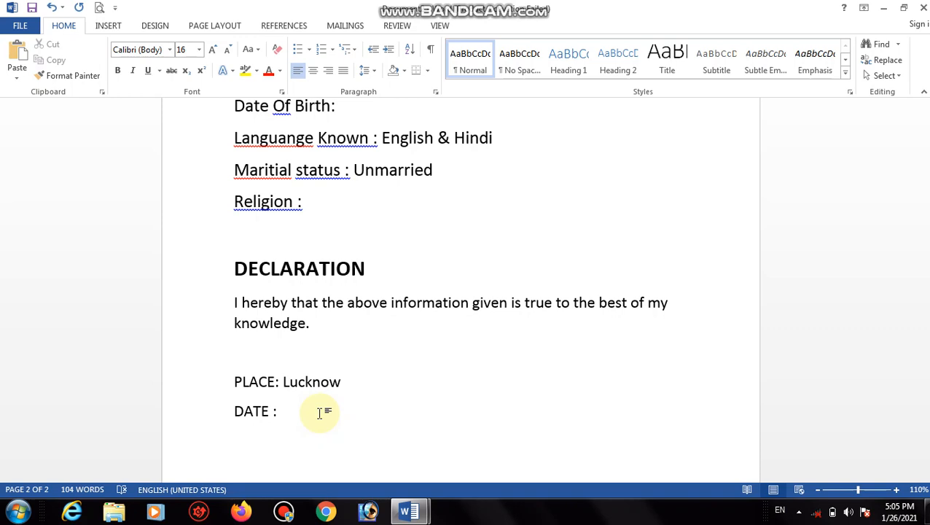
{"action": "left_click", "coordinate": [394, 388]}
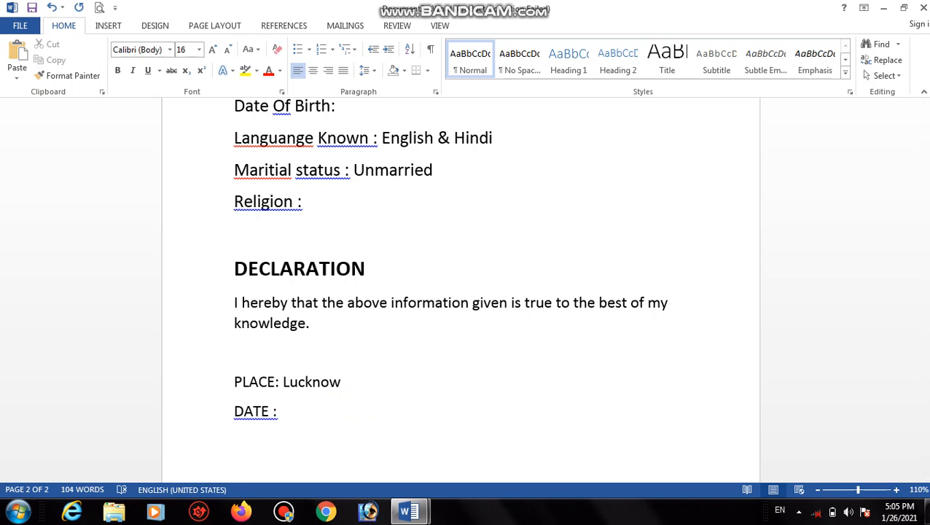
{"action": "type", "text": "shi"}
Fix the typos and type the applicant's full name in capitals on the PLACE line.
{"action": "key", "text": "BackSpace"}
{"action": "type", "text": "SHIVA"}
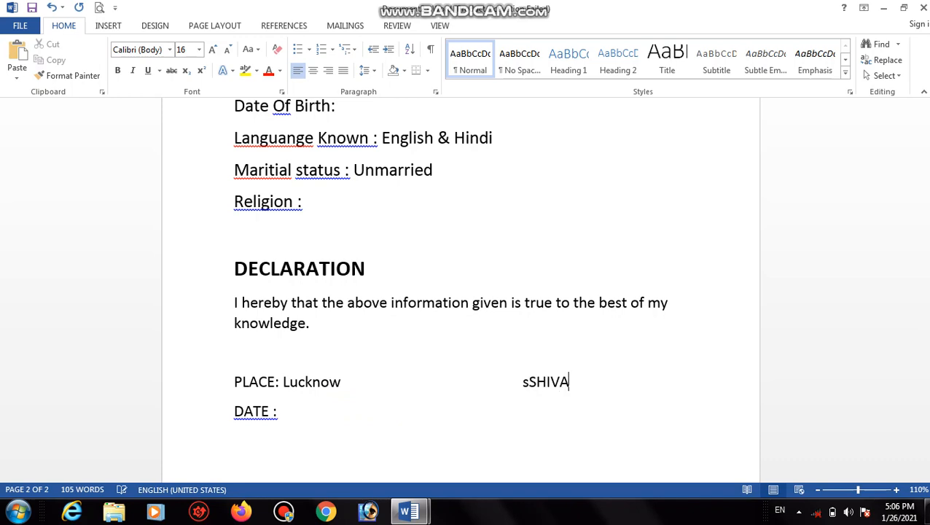
{"action": "type", "text": "M"}
{"action": "key", "text": "BackSpace"}
{"action": "key", "text": "BackSpace"}
{"action": "key", "text": "BackSpace"}
{"action": "key", "text": "BackSpace"}
{"action": "key", "text": "BackSpace"}
{"action": "key", "text": "BackSpace"}
{"action": "key", "text": "BackSpace"}
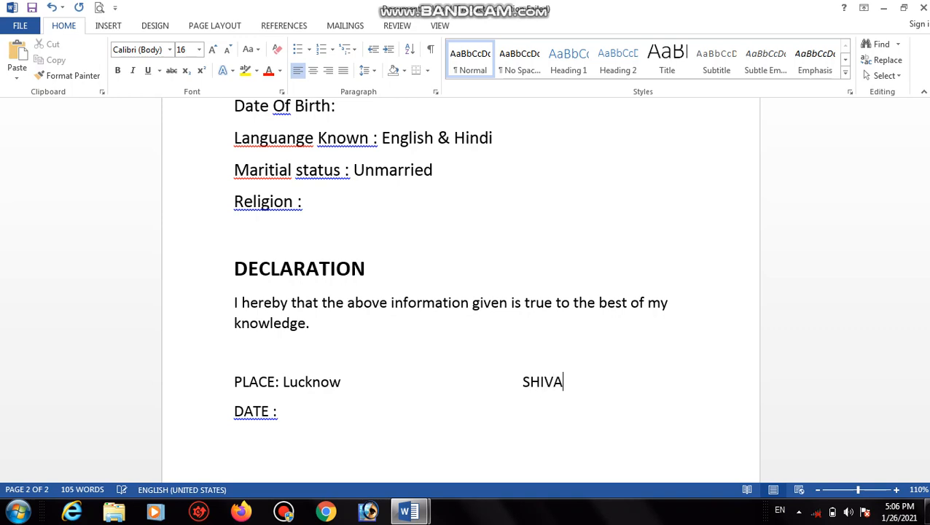
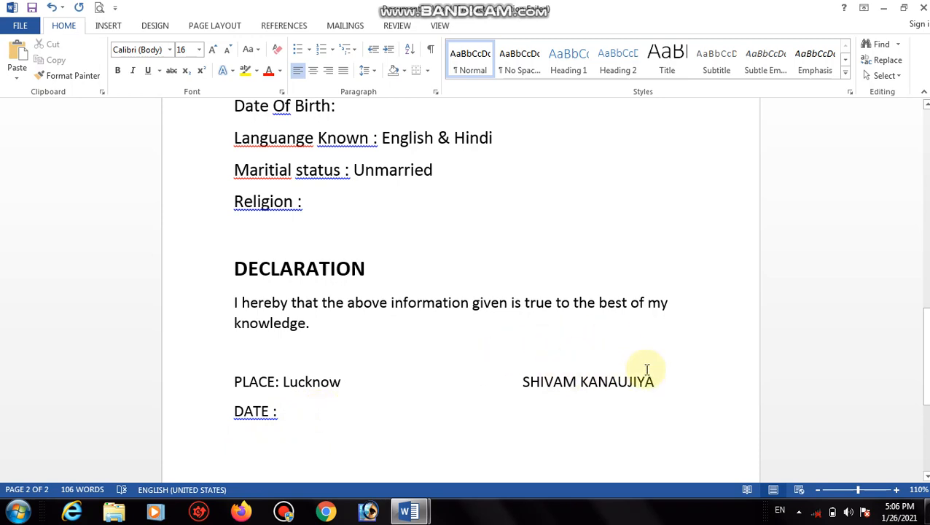
{"action": "left_click_drag", "start_coordinate": [923, 369], "coordinate": [928, 166]}
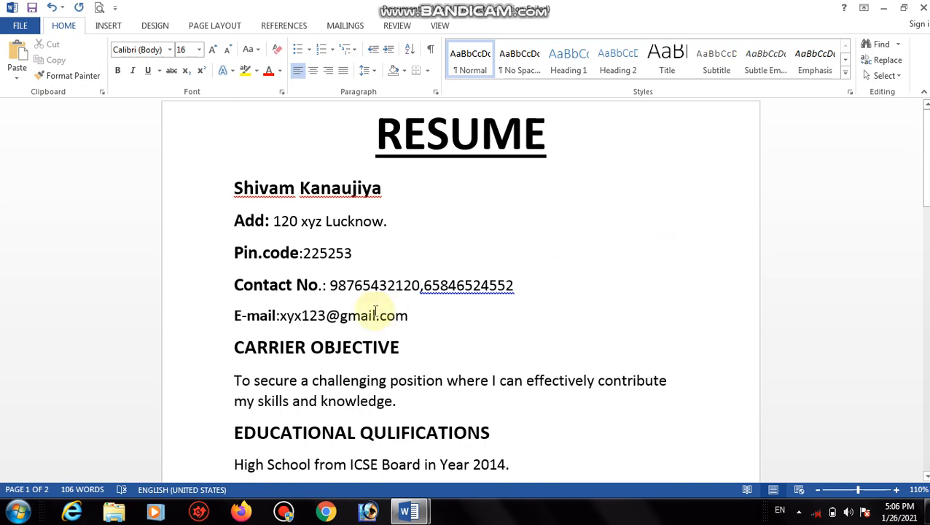
Box the CARRIER OBJECTIVE heading with an All Borders border.
{"action": "left_click_drag", "start_coordinate": [407, 345], "coordinate": [270, 342]}
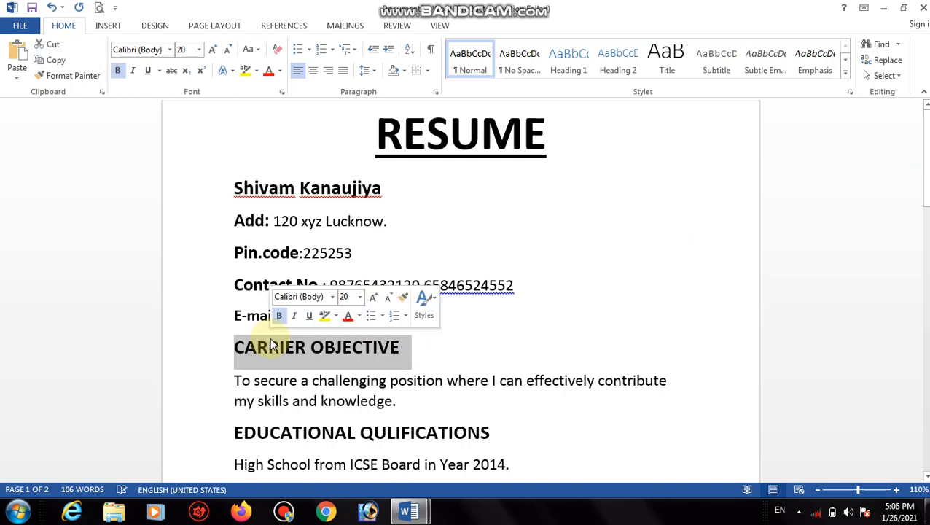
{"action": "left_click", "coordinate": [428, 75]}
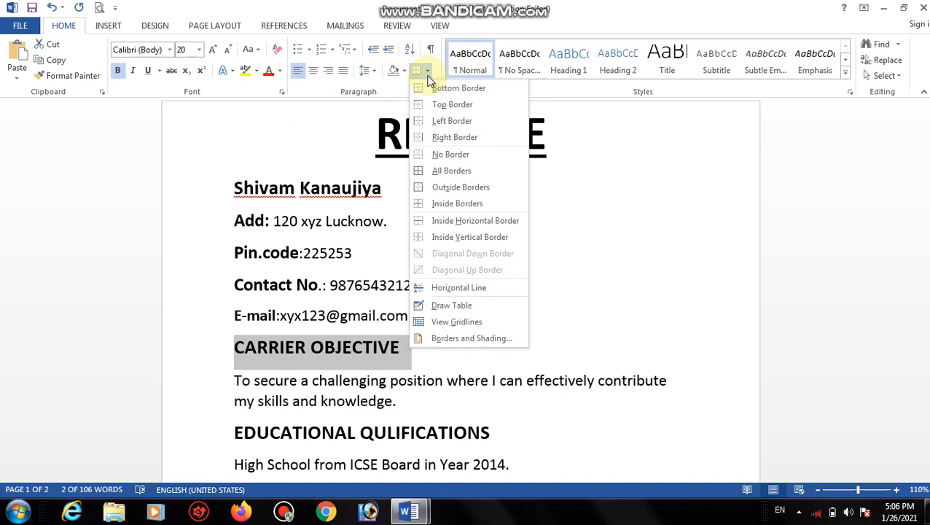
{"action": "left_click", "coordinate": [429, 170]}
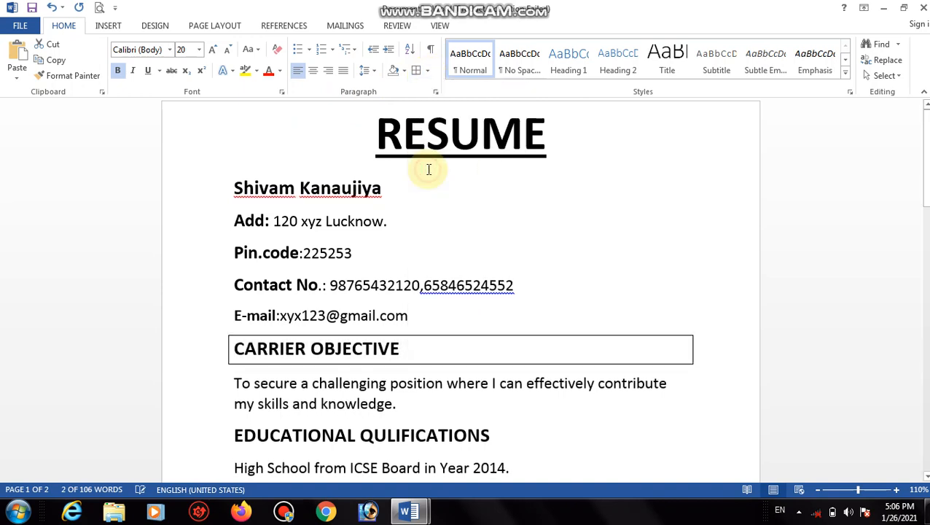
{"action": "left_click", "coordinate": [484, 325]}
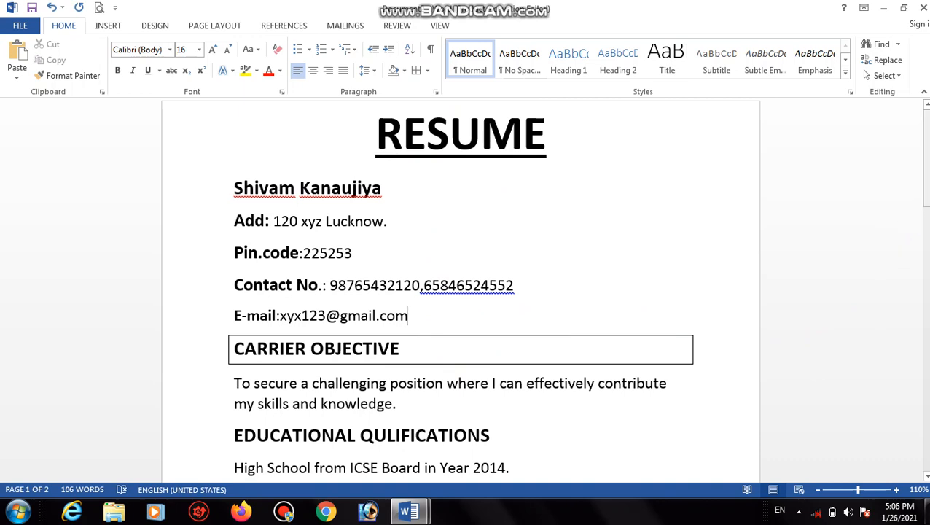
{"action": "scroll", "coordinate": [920, 220], "scroll_direction": "down", "scroll_amount": 5}
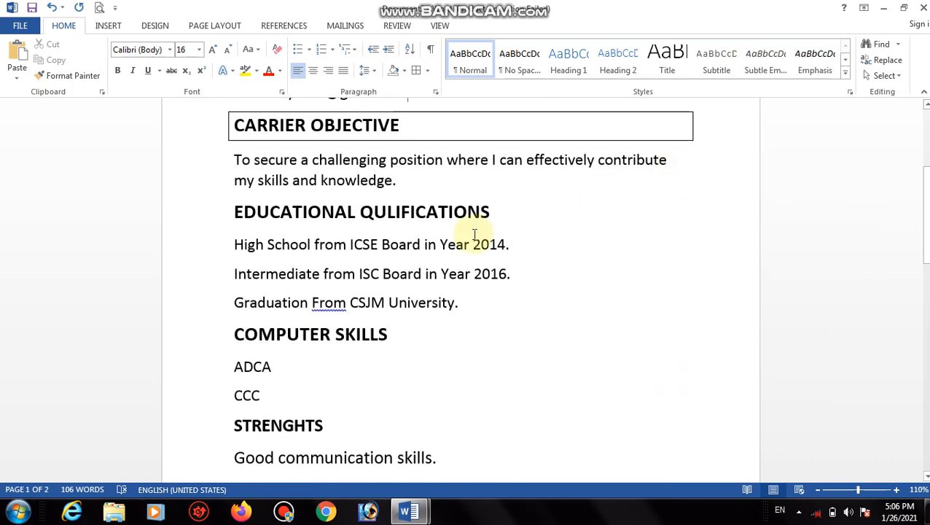
Box the EDUCATIONAL QULIFICATIONS heading the same way and select COMPUTER SKILLS.
{"action": "left_click_drag", "start_coordinate": [492, 215], "coordinate": [245, 219]}
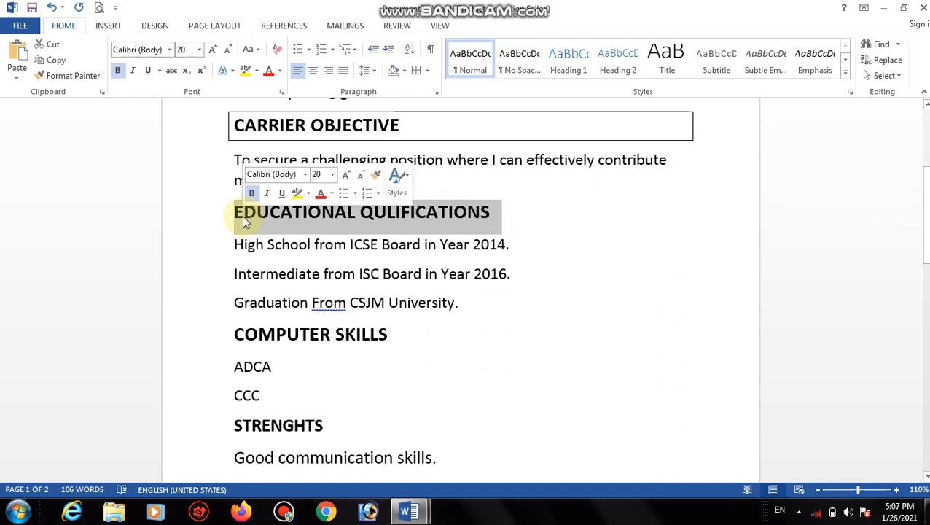
{"action": "left_click", "coordinate": [417, 71]}
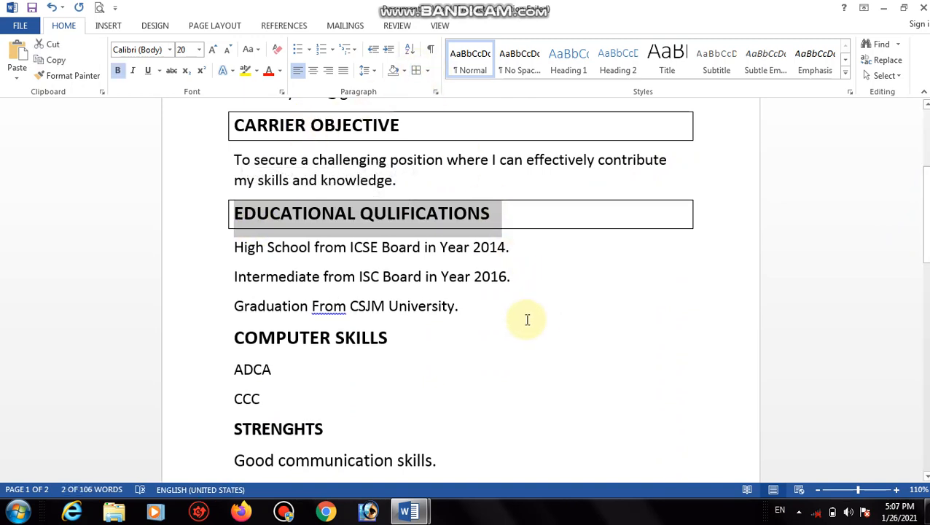
{"action": "left_click_drag", "start_coordinate": [398, 338], "coordinate": [264, 329]}
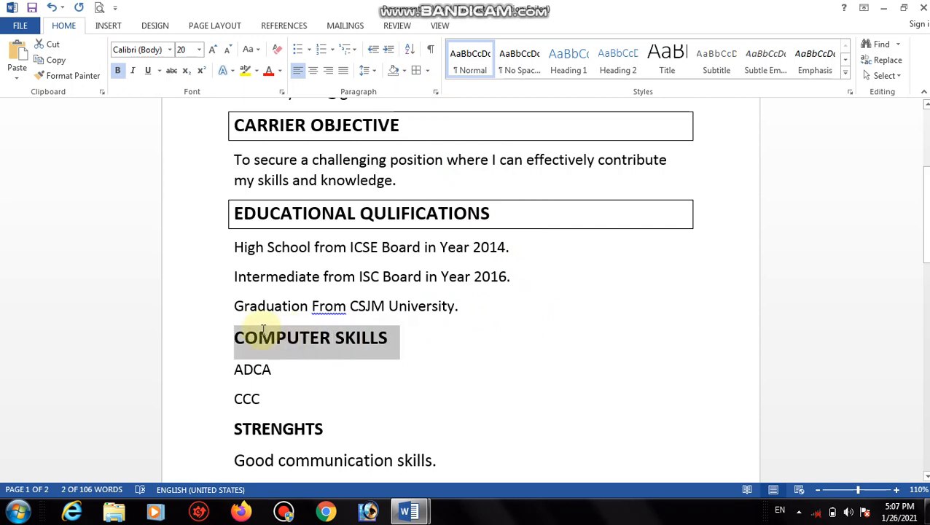
Box the COMPUTER SKILLS heading and apply a first border to STRENGHTS.
{"action": "left_click", "coordinate": [417, 71]}
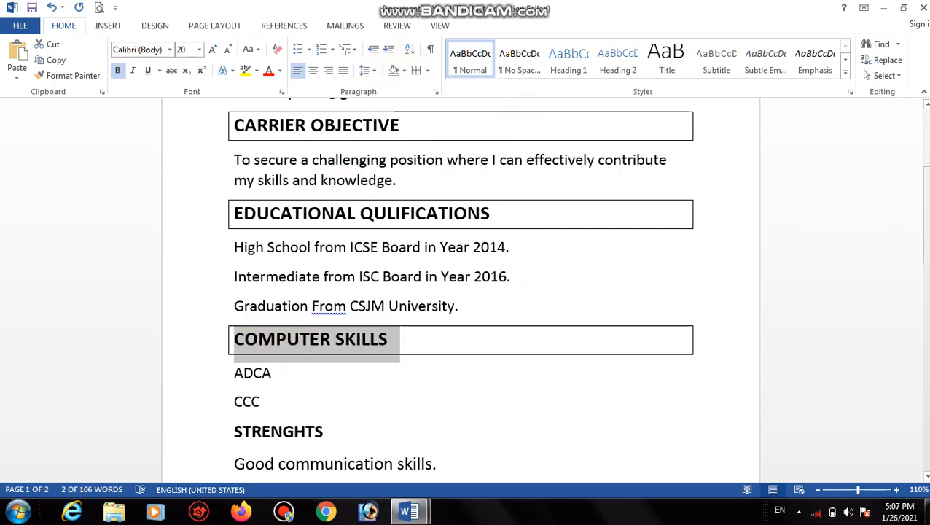
{"action": "left_click_drag", "start_coordinate": [924, 213], "coordinate": [916, 291]}
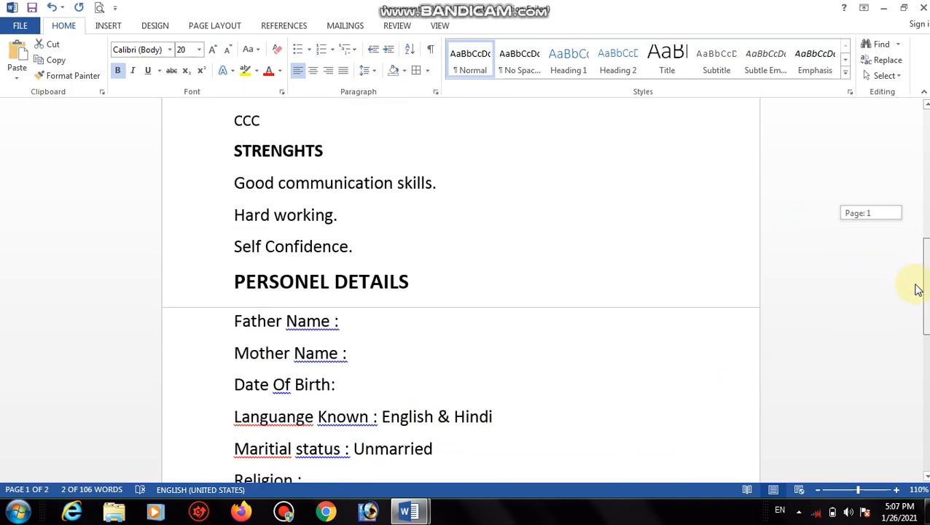
{"action": "left_click_drag", "start_coordinate": [336, 150], "coordinate": [216, 145]}
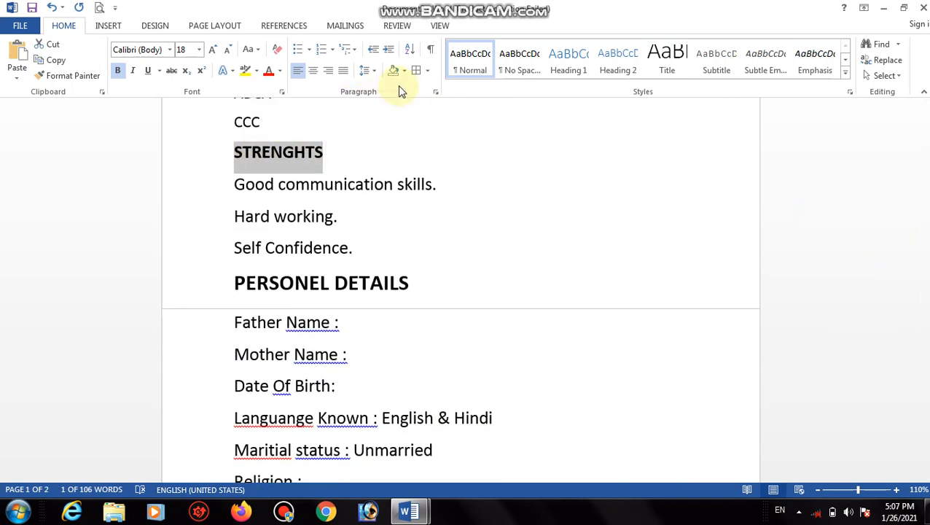
{"action": "left_click", "coordinate": [414, 73]}
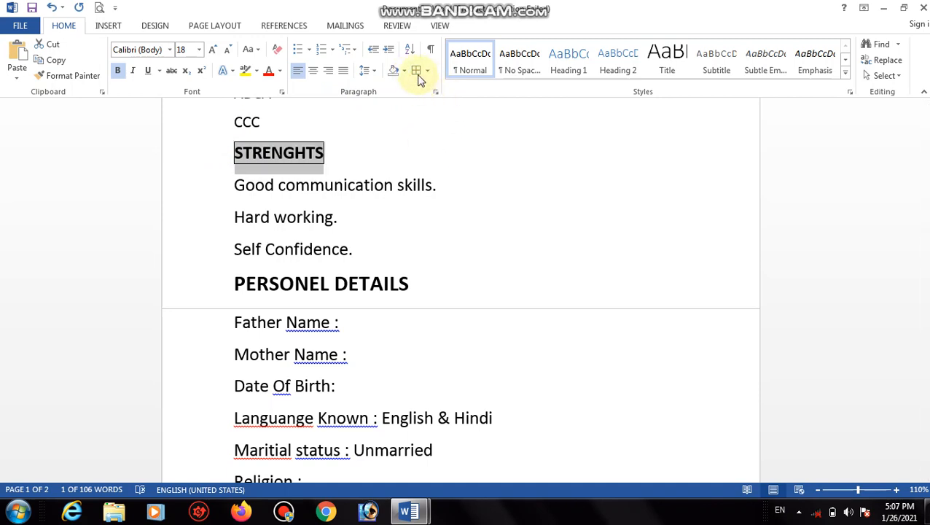
{"action": "left_click", "coordinate": [339, 153]}
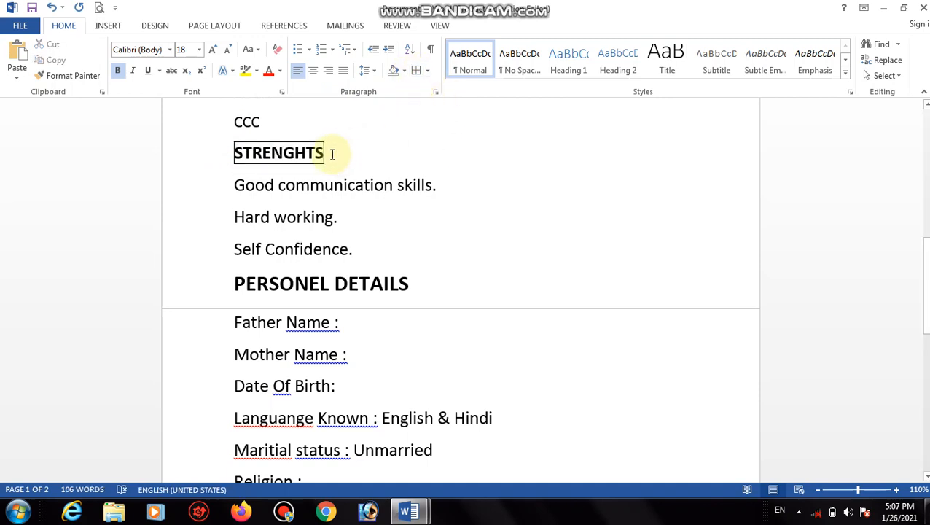
Redo the STRENGHTS border as a full-width box around the whole line.
{"action": "left_click_drag", "start_coordinate": [332, 153], "coordinate": [206, 154]}
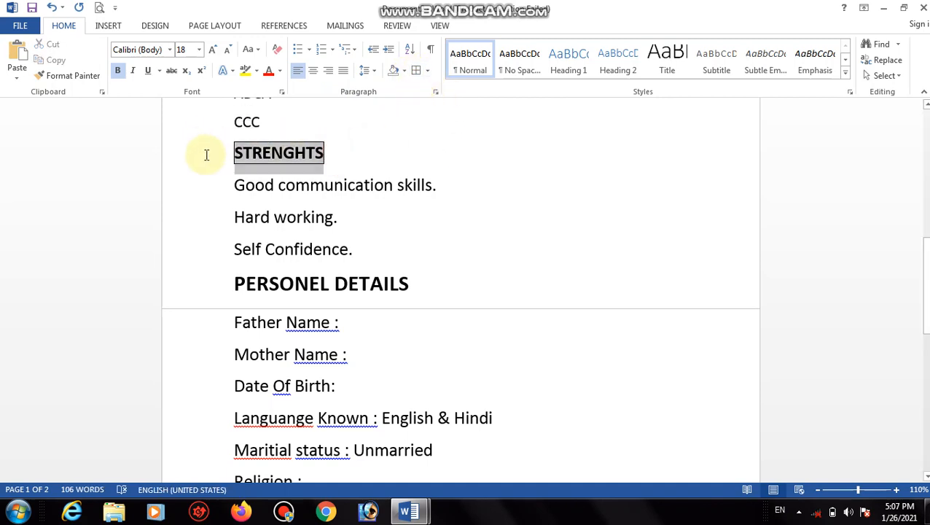
{"action": "left_click", "coordinate": [428, 73]}
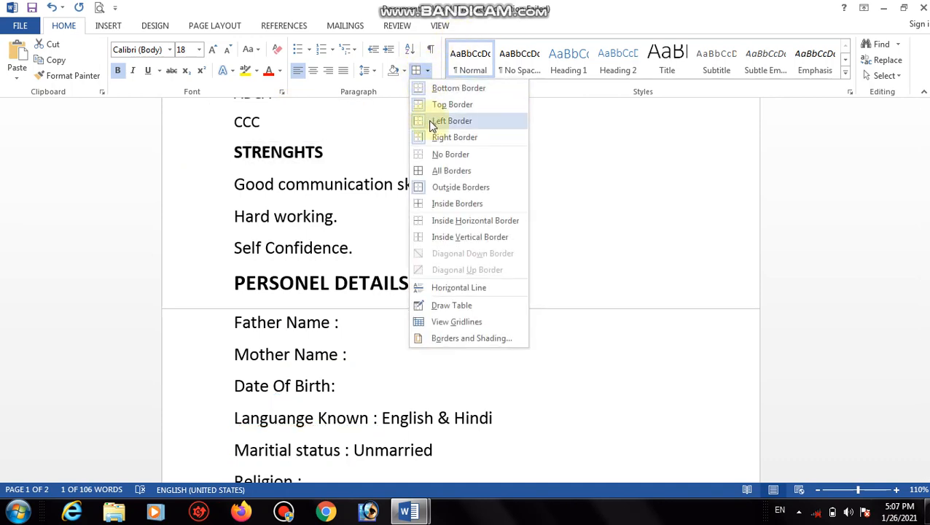
{"action": "left_click", "coordinate": [425, 153]}
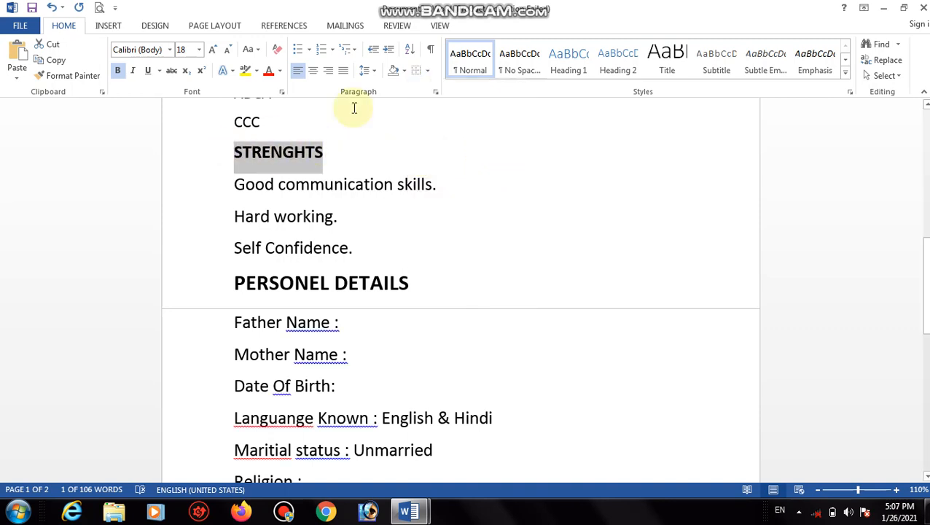
{"action": "left_click", "coordinate": [427, 71]}
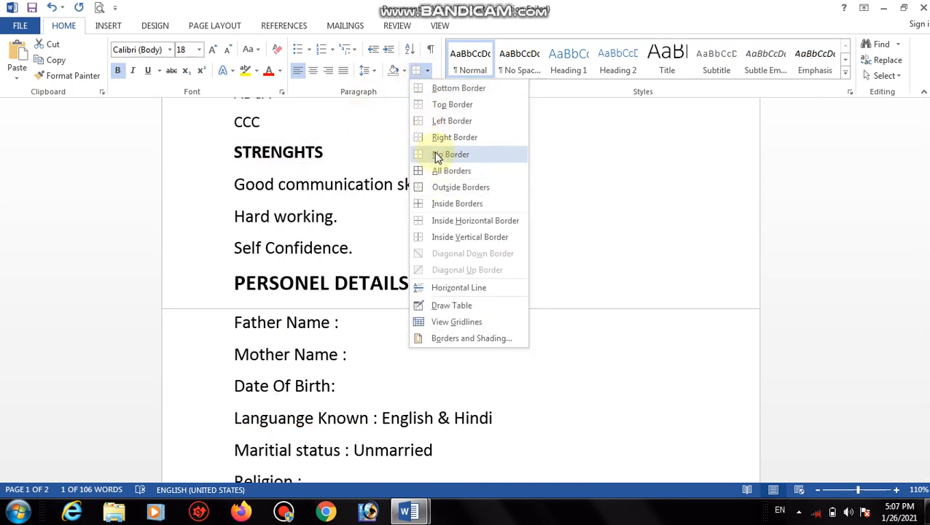
{"action": "left_click", "coordinate": [365, 155]}
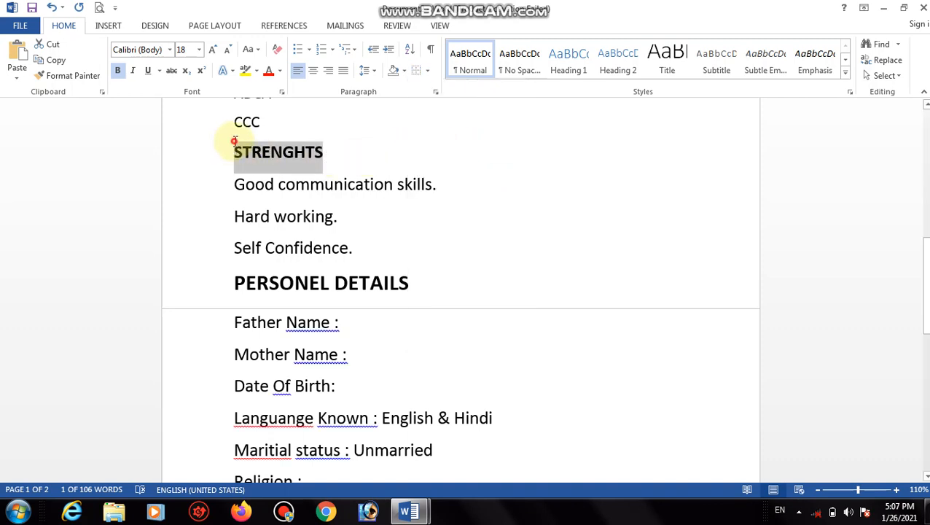
{"action": "left_click", "coordinate": [235, 147]}
{"action": "left_click_drag", "start_coordinate": [234, 148], "coordinate": [376, 160]}
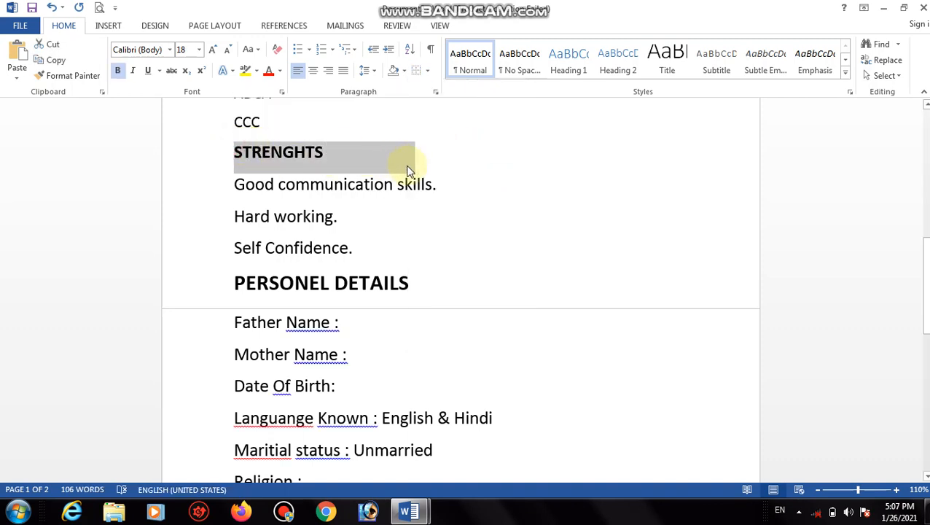
{"action": "left_click", "coordinate": [428, 71]}
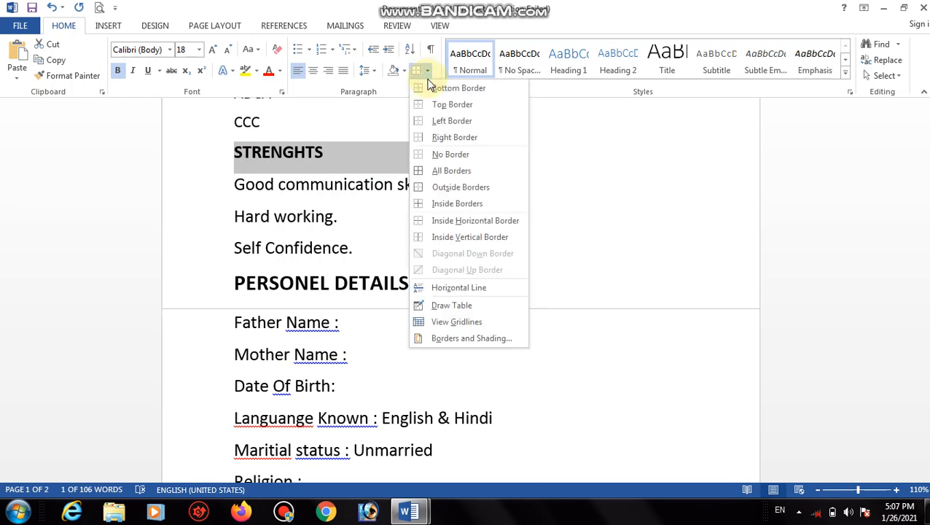
{"action": "left_click", "coordinate": [431, 175]}
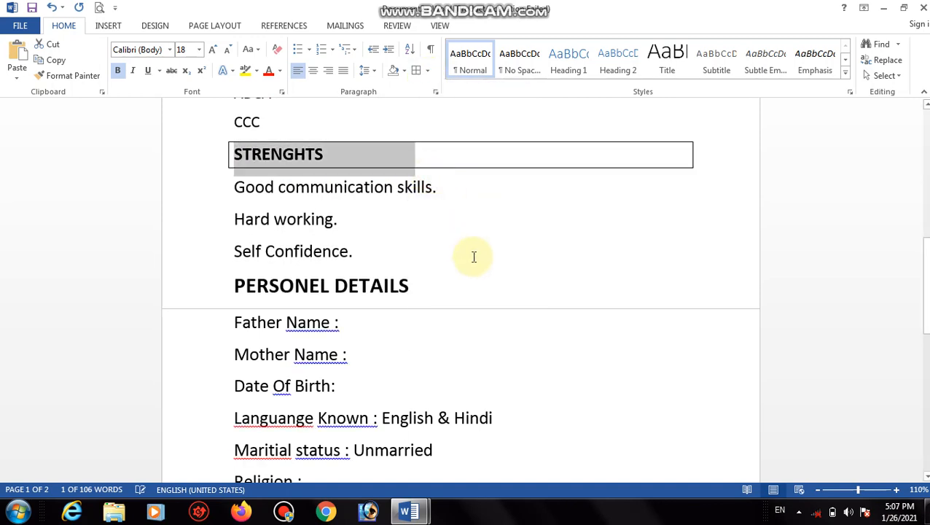
{"action": "left_click", "coordinate": [474, 255]}
Box the PERSONEL DETAILS heading.
{"action": "left_click", "coordinate": [417, 284]}
{"action": "left_click_drag", "start_coordinate": [361, 286], "coordinate": [210, 301]}
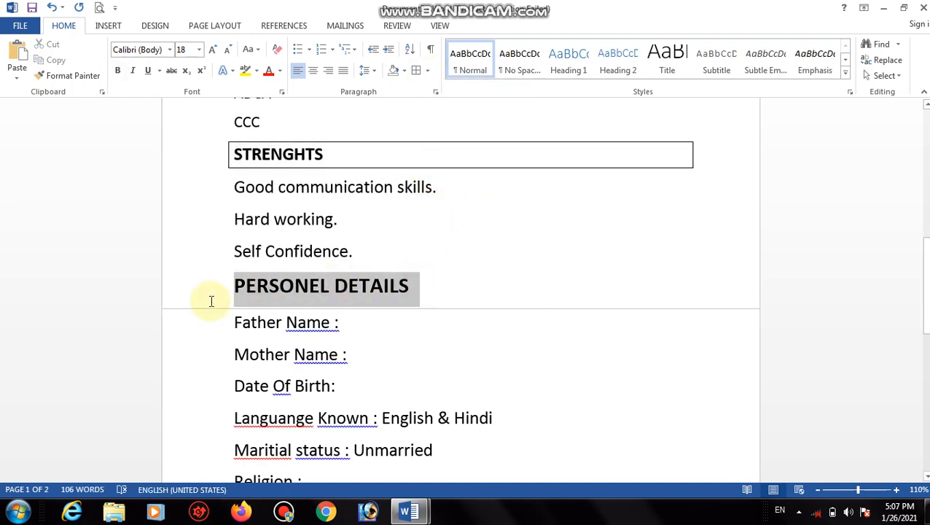
{"action": "left_click", "coordinate": [416, 74]}
{"action": "left_click", "coordinate": [490, 318]}
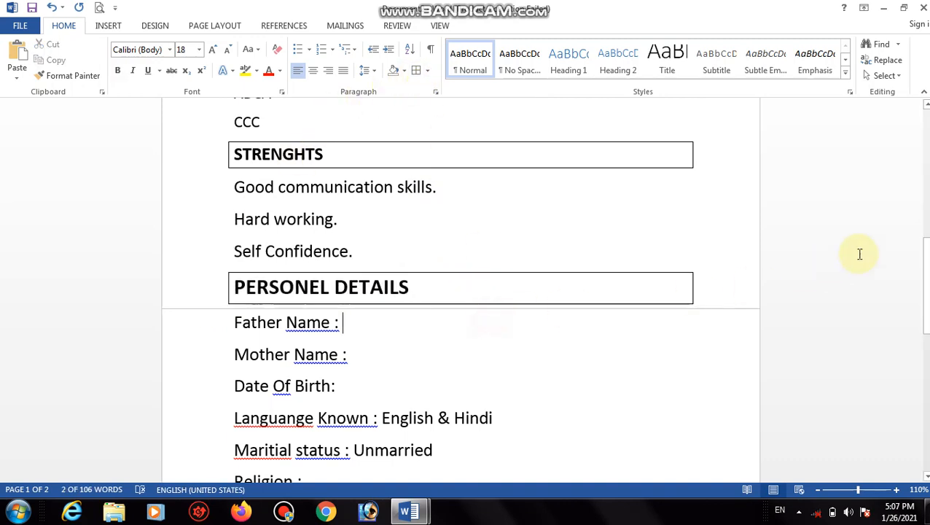
{"action": "left_click_drag", "start_coordinate": [925, 285], "coordinate": [907, 358]}
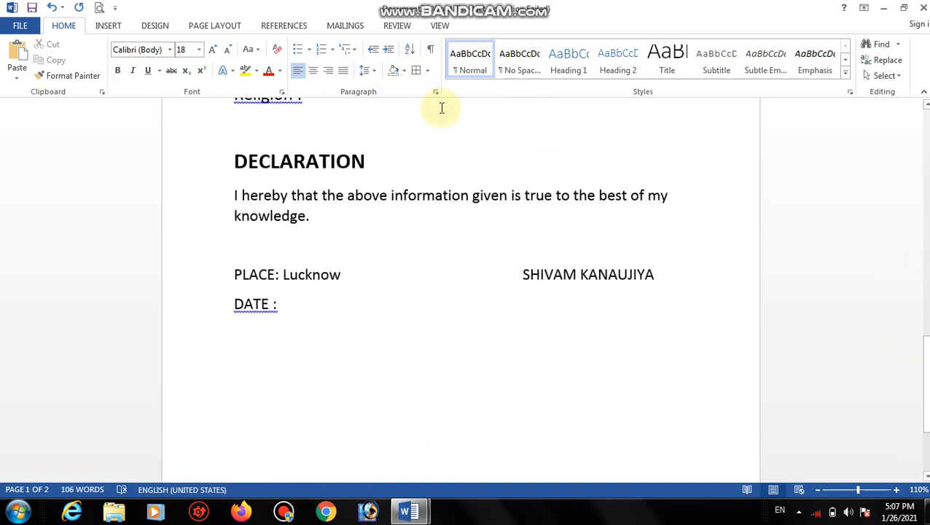
Box the DECLARATION heading.
{"action": "left_click", "coordinate": [379, 162]}
{"action": "left_click_drag", "start_coordinate": [341, 166], "coordinate": [231, 163]}
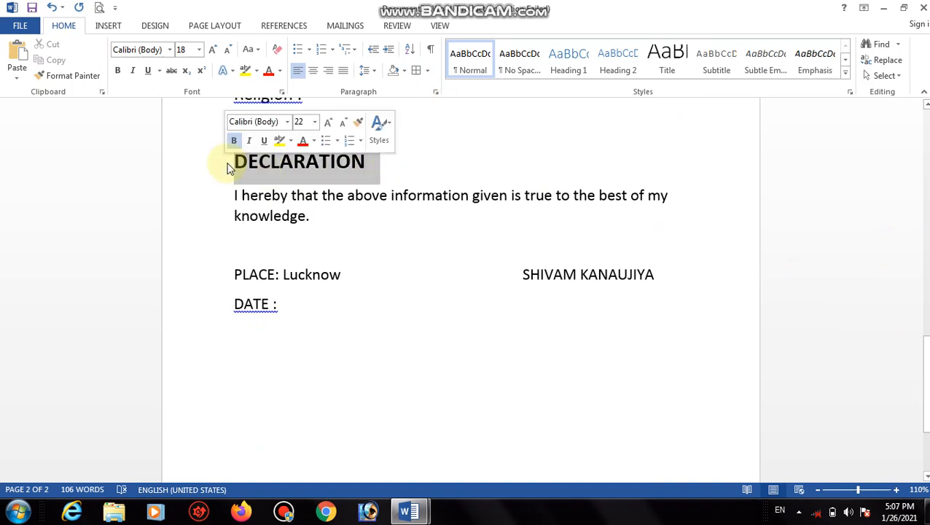
{"action": "left_click", "coordinate": [417, 70]}
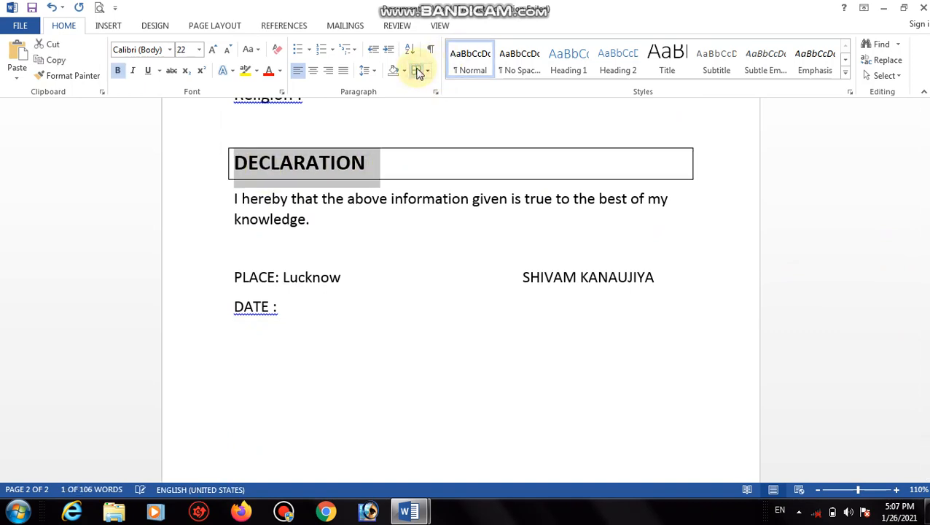
{"action": "left_click", "coordinate": [403, 276]}
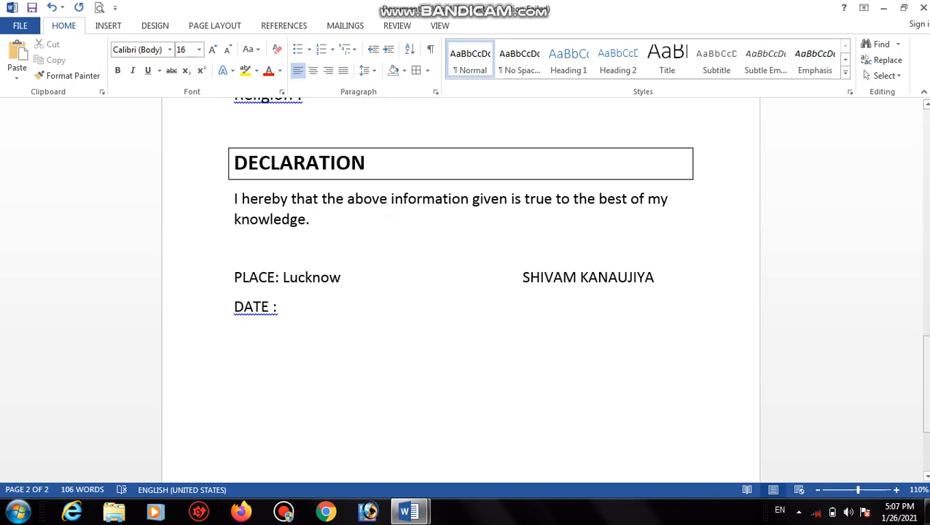
{"action": "left_click_drag", "start_coordinate": [925, 383], "coordinate": [926, 191]}
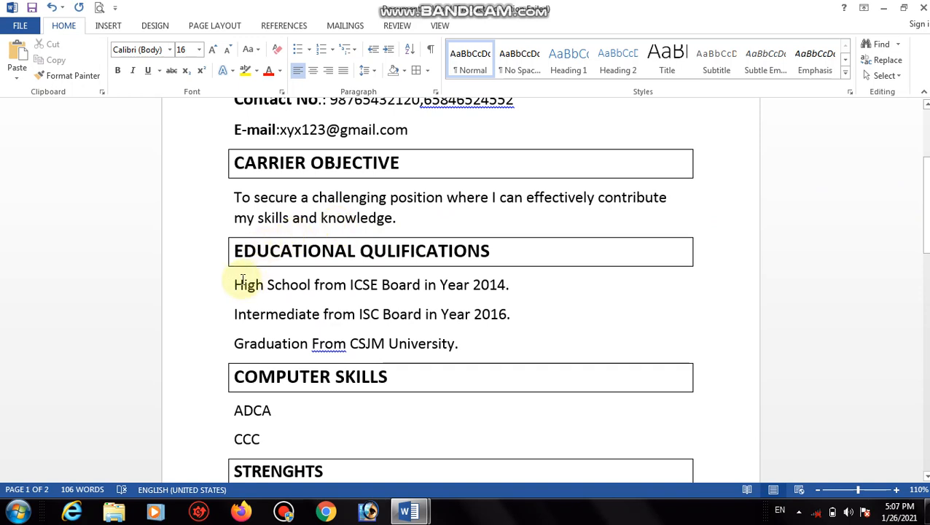
Give the three education lines four-diamond bullets.
{"action": "left_click_drag", "start_coordinate": [236, 279], "coordinate": [462, 349]}
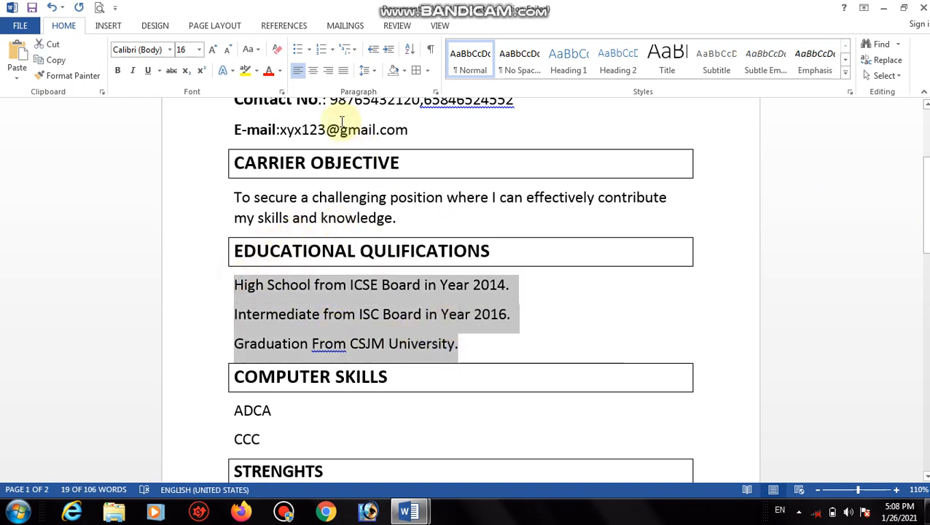
{"action": "left_click", "coordinate": [309, 51]}
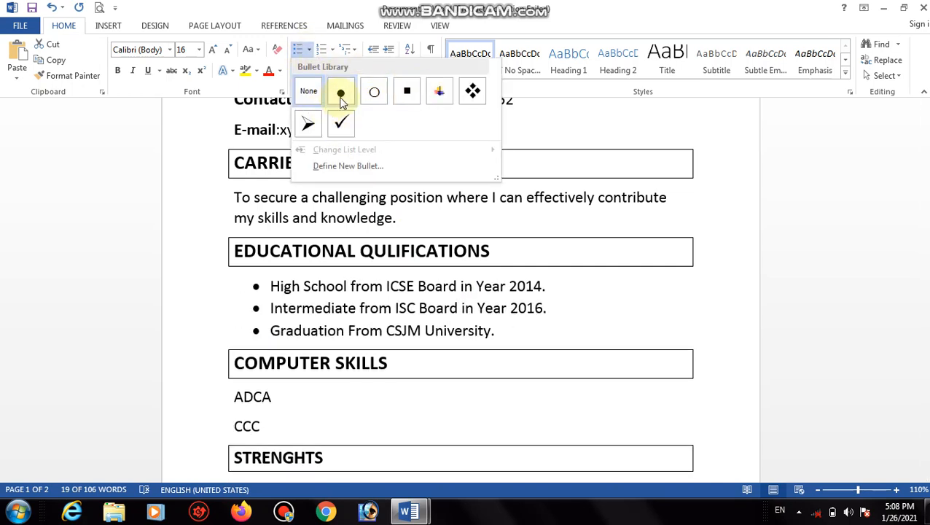
{"action": "left_click", "coordinate": [471, 92]}
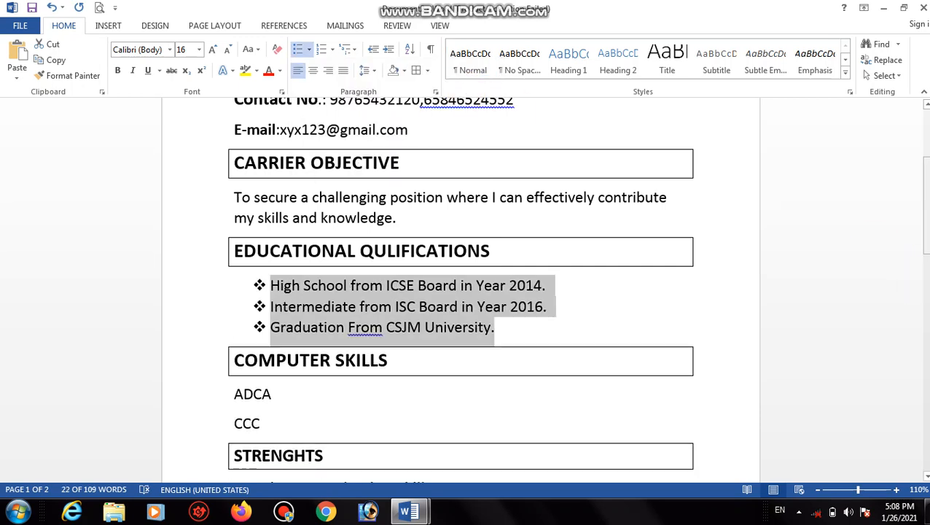
{"action": "left_click_drag", "start_coordinate": [926, 194], "coordinate": [926, 225]}
{"action": "left_click", "coordinate": [362, 289]}
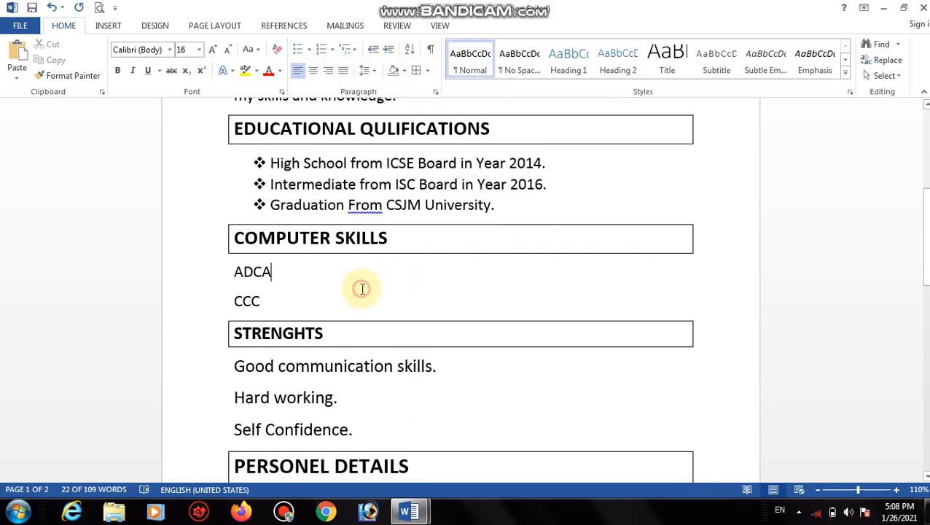
Add diamond bullets to the ADCA and CCC lines and the three STRENGHTS lines.
{"action": "left_click_drag", "start_coordinate": [271, 303], "coordinate": [233, 280]}
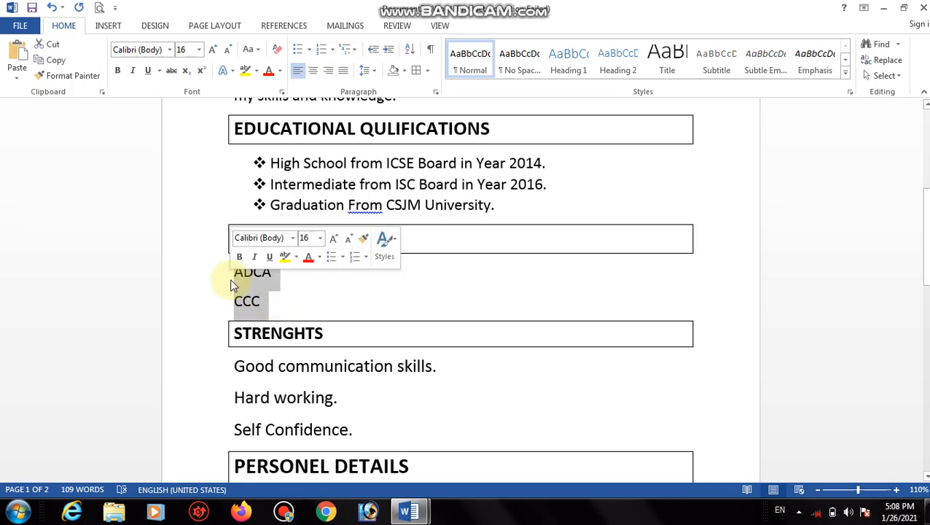
{"action": "left_click", "coordinate": [298, 49]}
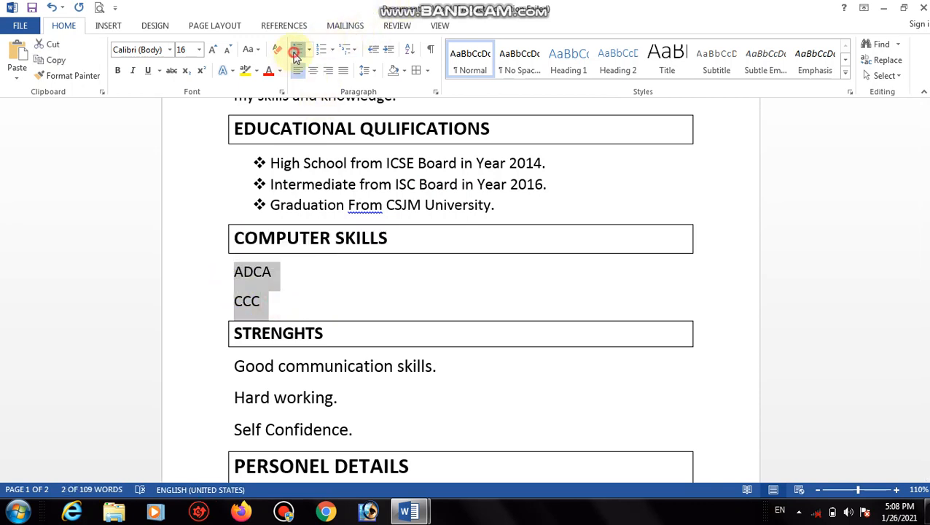
{"action": "left_click_drag", "start_coordinate": [365, 423], "coordinate": [234, 370]}
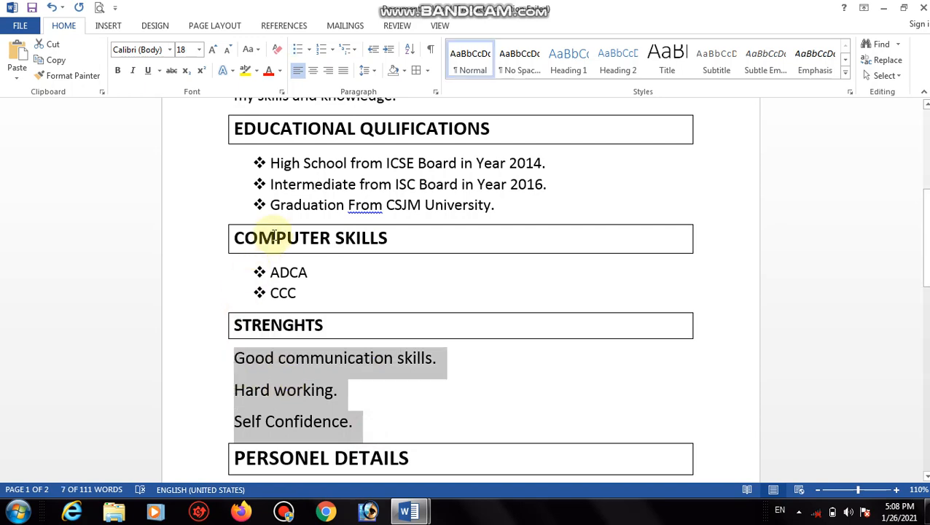
{"action": "left_click", "coordinate": [299, 52]}
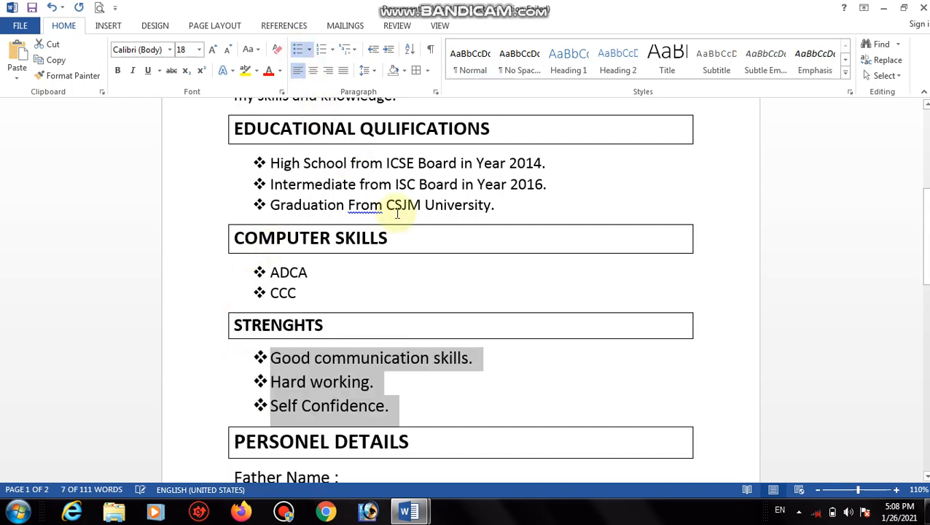
{"action": "left_click", "coordinate": [504, 385]}
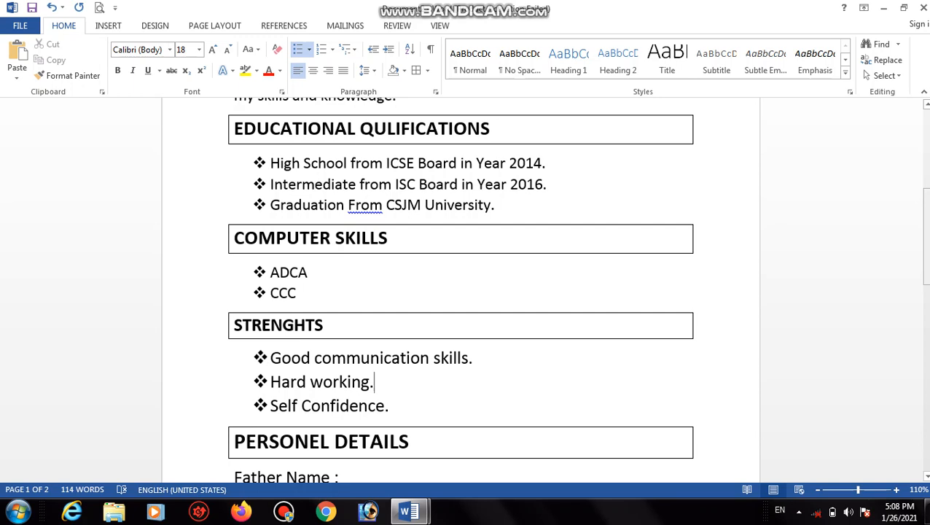
Add diamond bullets to the personal details lines down to Religion.
{"action": "left_click_drag", "start_coordinate": [925, 255], "coordinate": [920, 332]}
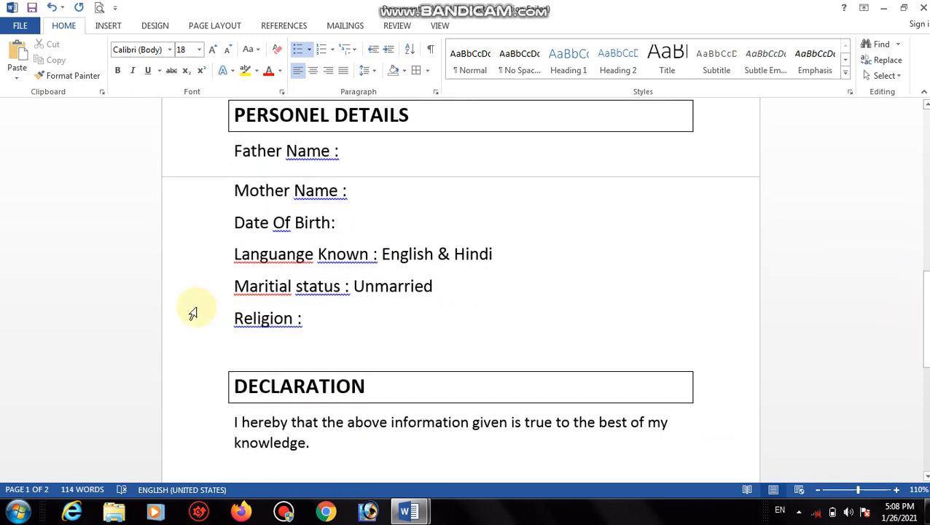
{"action": "left_click_drag", "start_coordinate": [316, 326], "coordinate": [233, 155]}
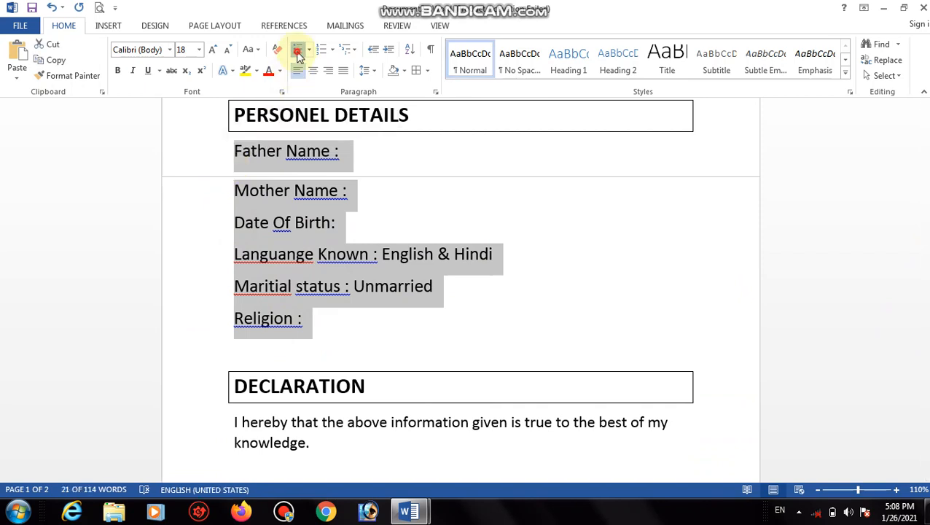
{"action": "left_click", "coordinate": [297, 51]}
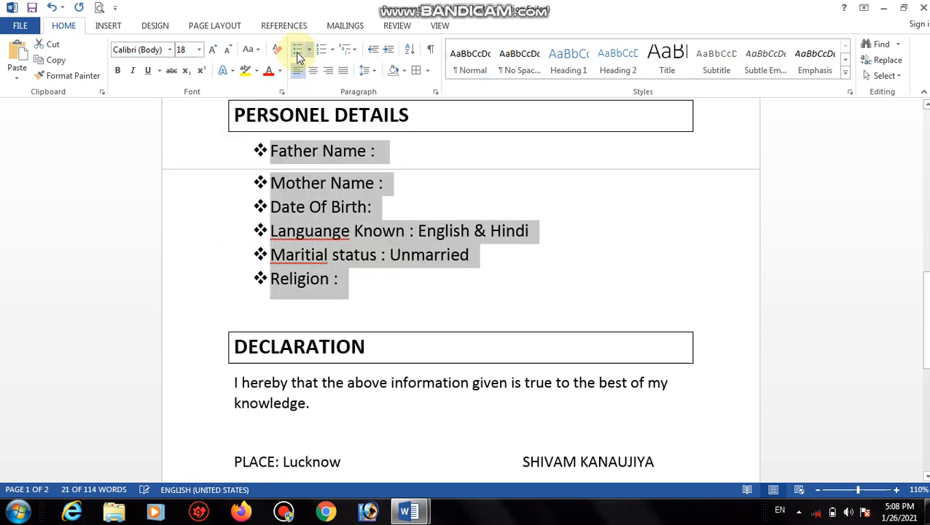
{"action": "left_click", "coordinate": [480, 302]}
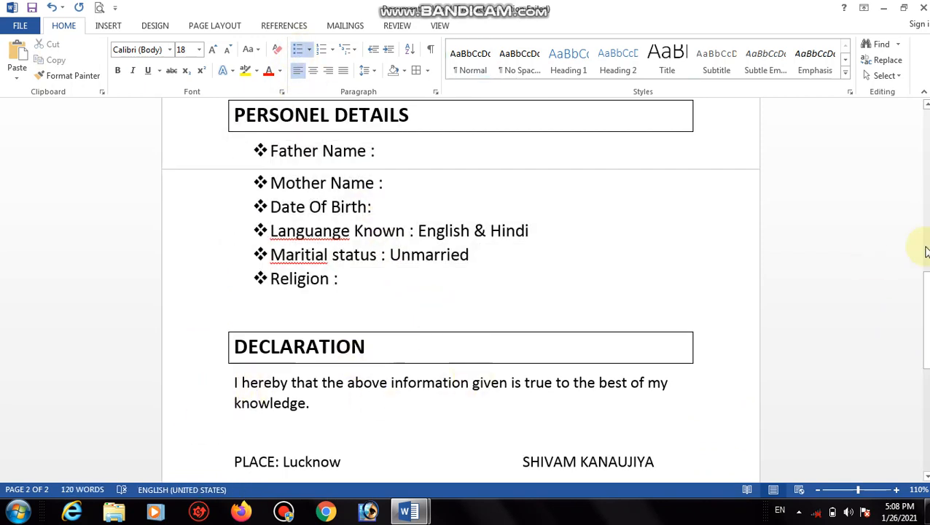
{"action": "left_click_drag", "start_coordinate": [925, 306], "coordinate": [910, 139]}
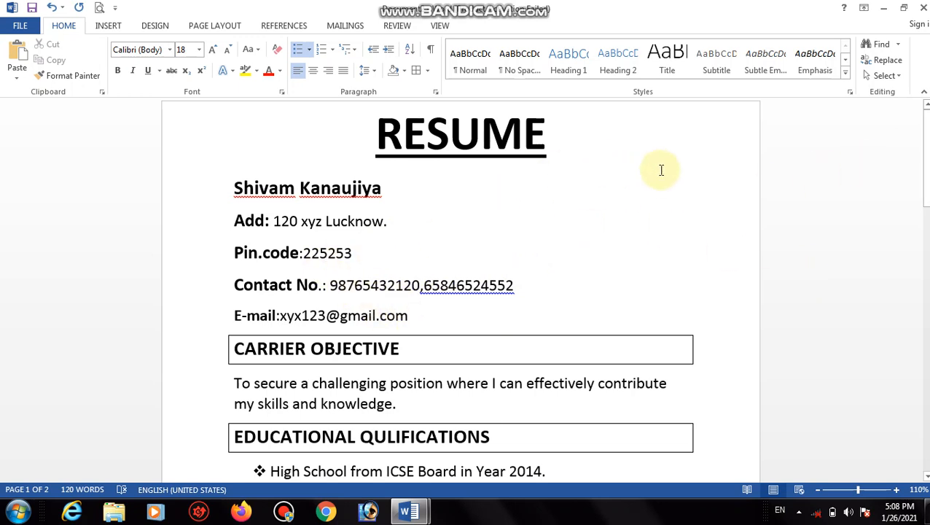
Apply a double-line Box page border to all pages, then show the print preview.
{"action": "left_click", "coordinate": [706, 156]}
{"action": "left_click", "coordinate": [730, 292]}
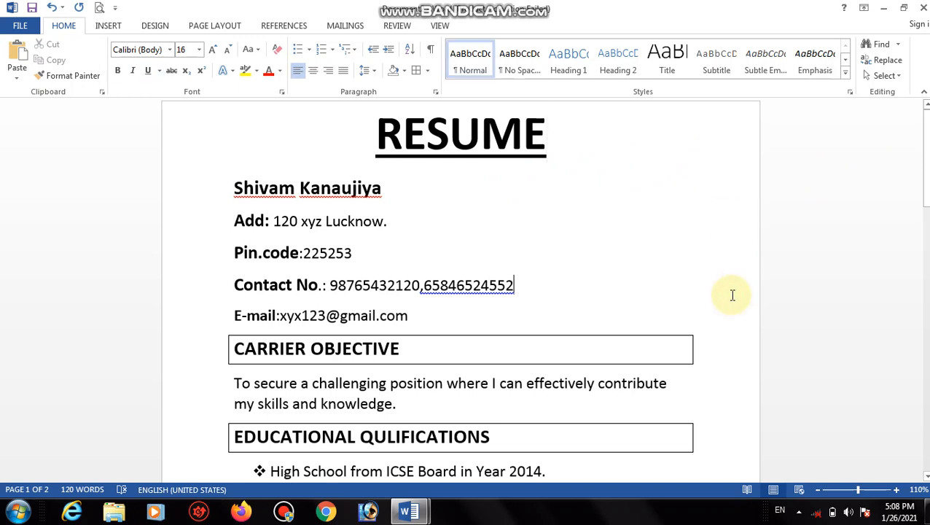
{"action": "left_click", "coordinate": [162, 27]}
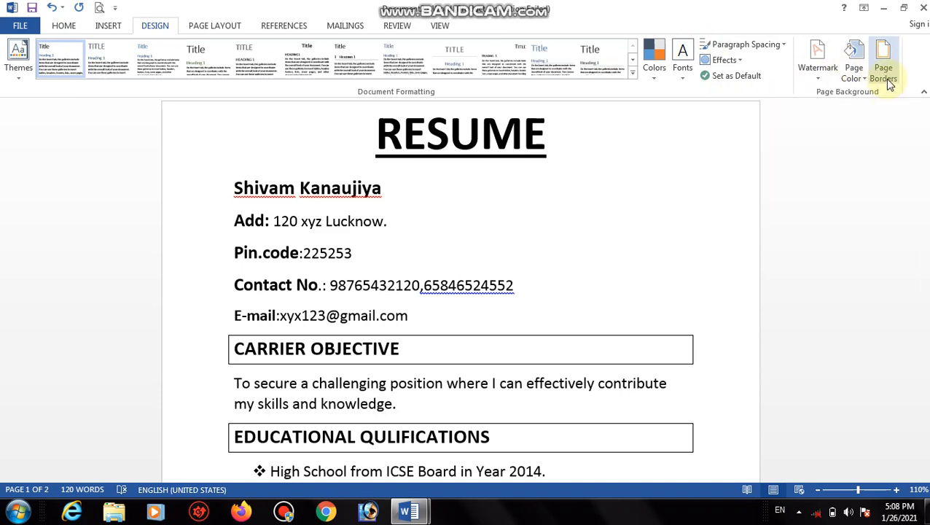
{"action": "left_click", "coordinate": [888, 82]}
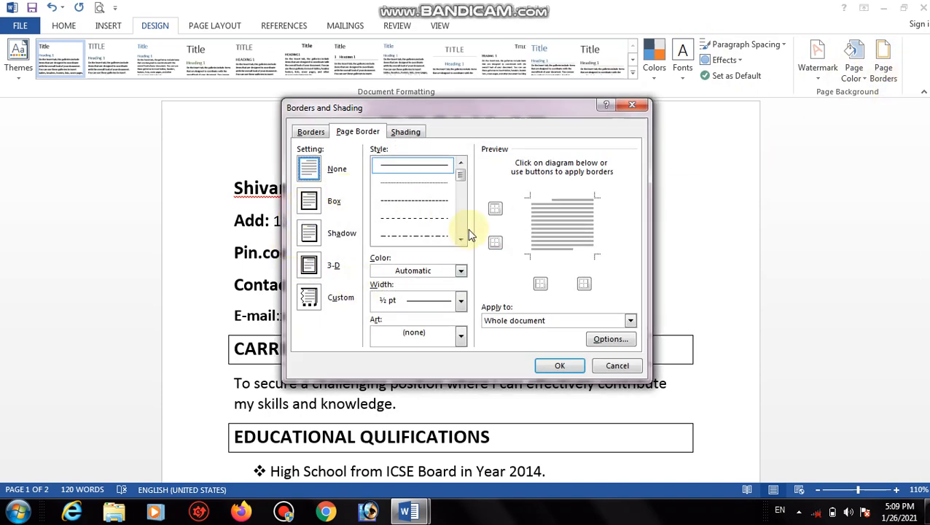
{"action": "left_click", "coordinate": [310, 202]}
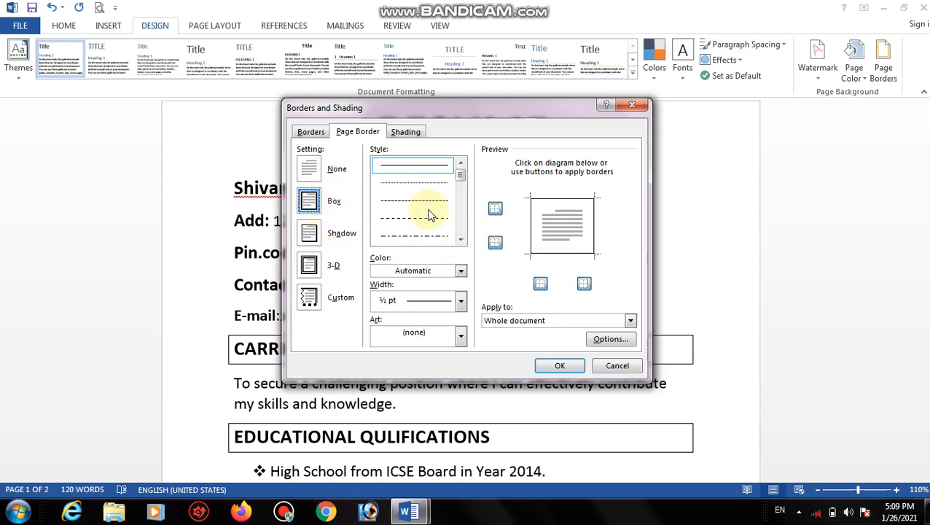
{"action": "left_click", "coordinate": [458, 243]}
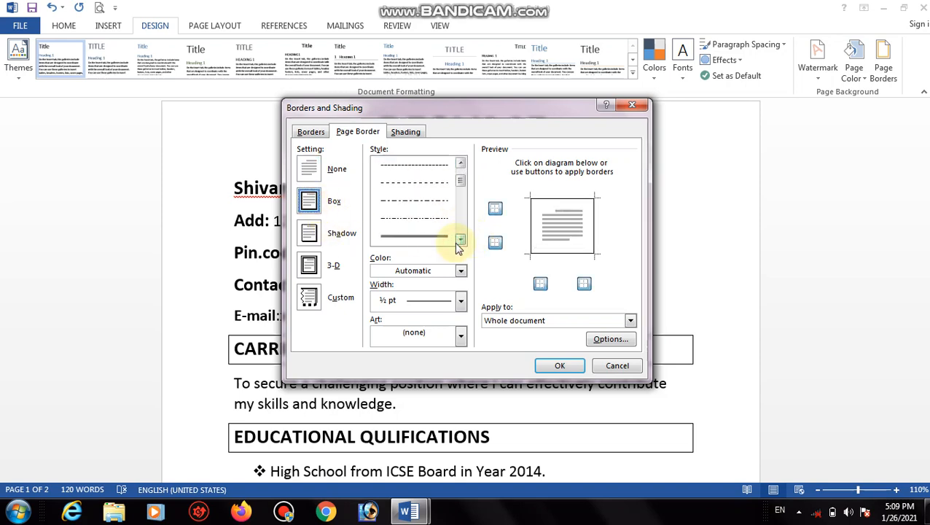
{"action": "left_click", "coordinate": [435, 237]}
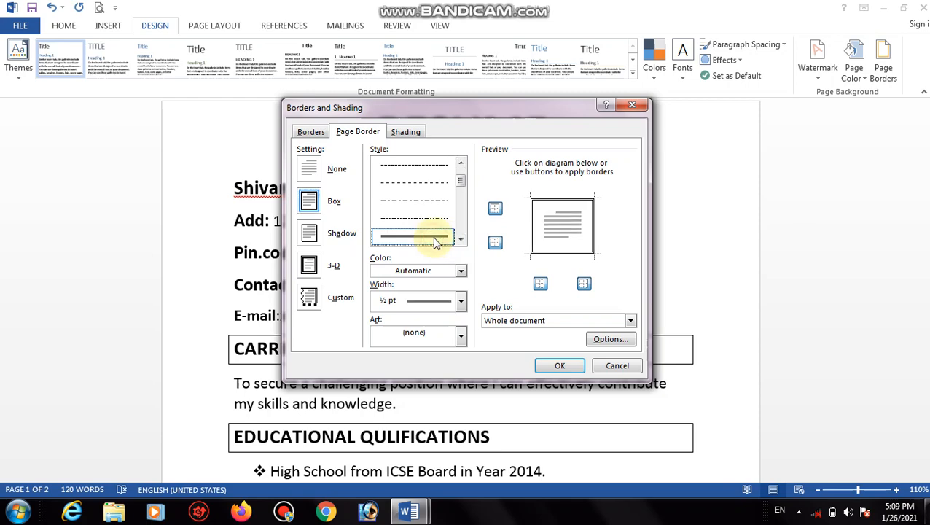
{"action": "left_click", "coordinate": [555, 366]}
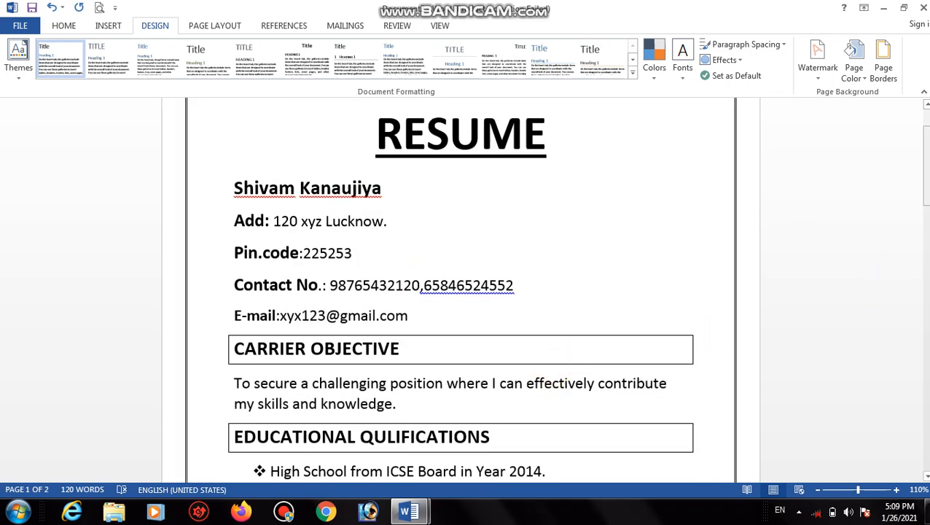
{"action": "left_click_drag", "start_coordinate": [924, 190], "coordinate": [924, 237]}
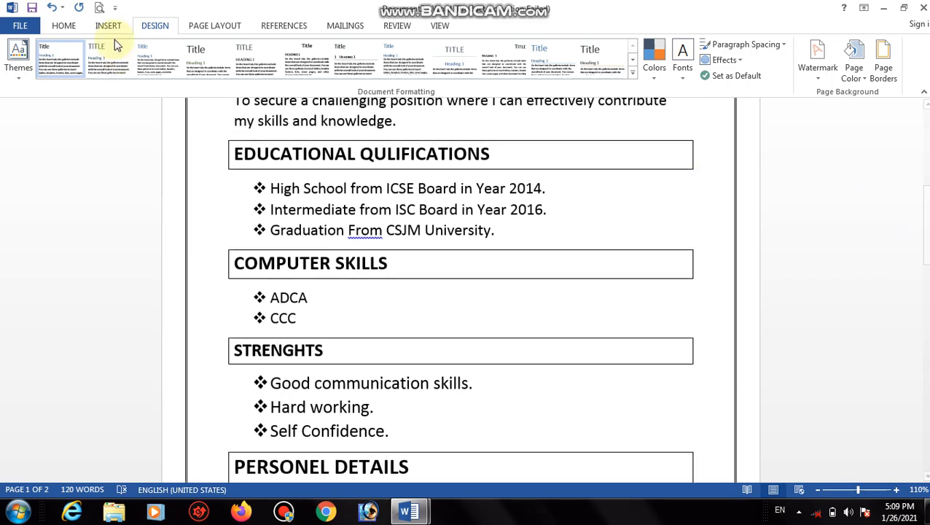
{"action": "left_click", "coordinate": [97, 10]}
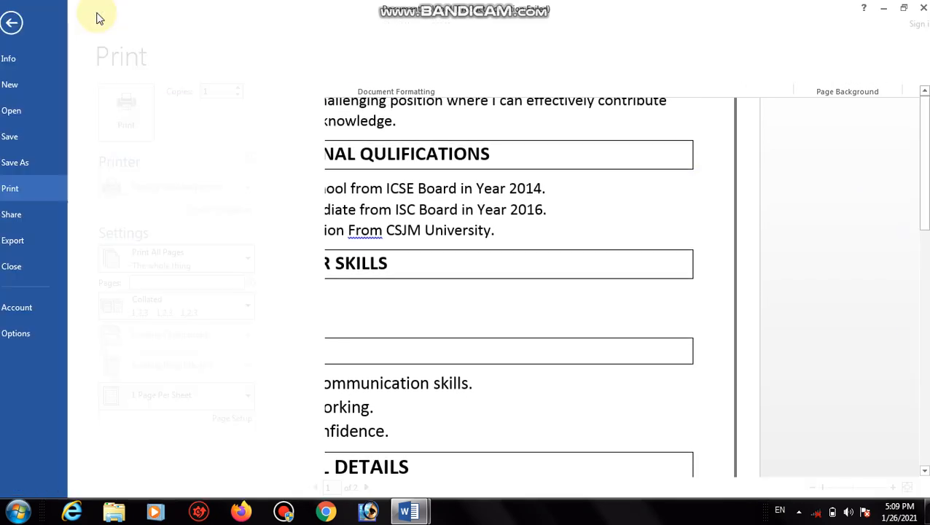